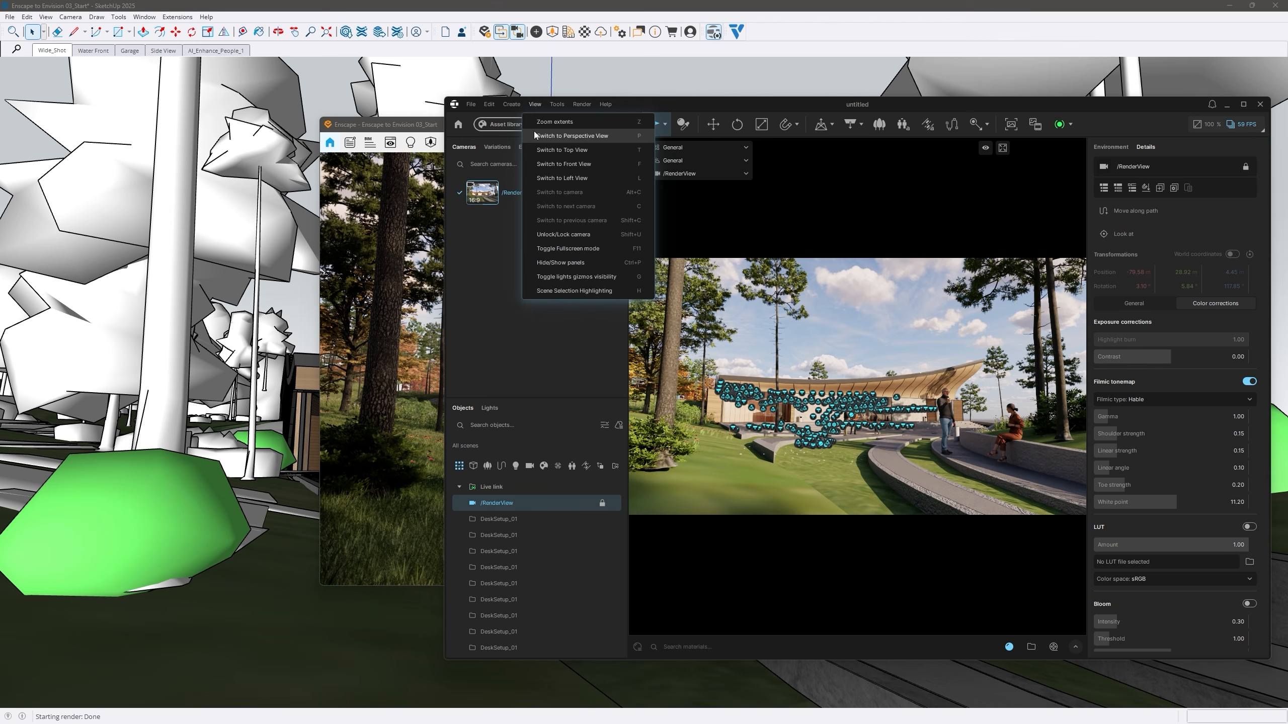
Step: Turn off the light gizmos and hide the side panels in Envision
{"action": "left_click", "coordinate": [535, 277]}
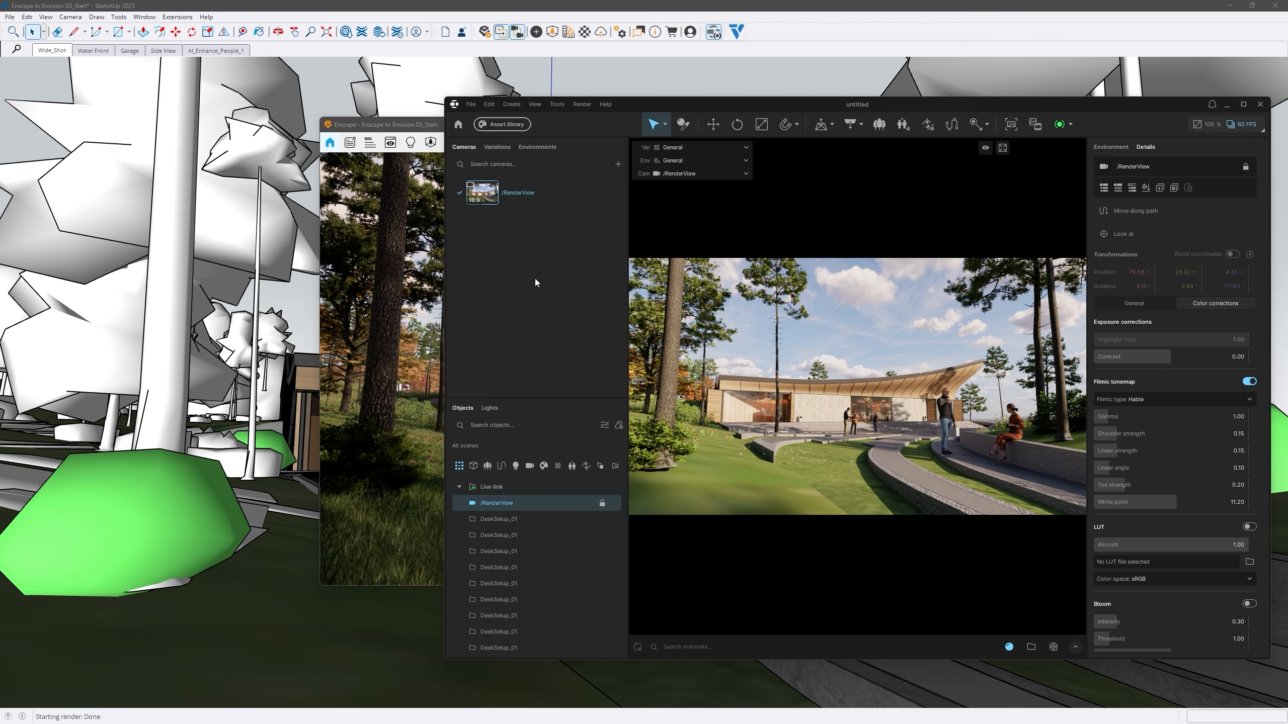
{"action": "left_click", "coordinate": [535, 104]}
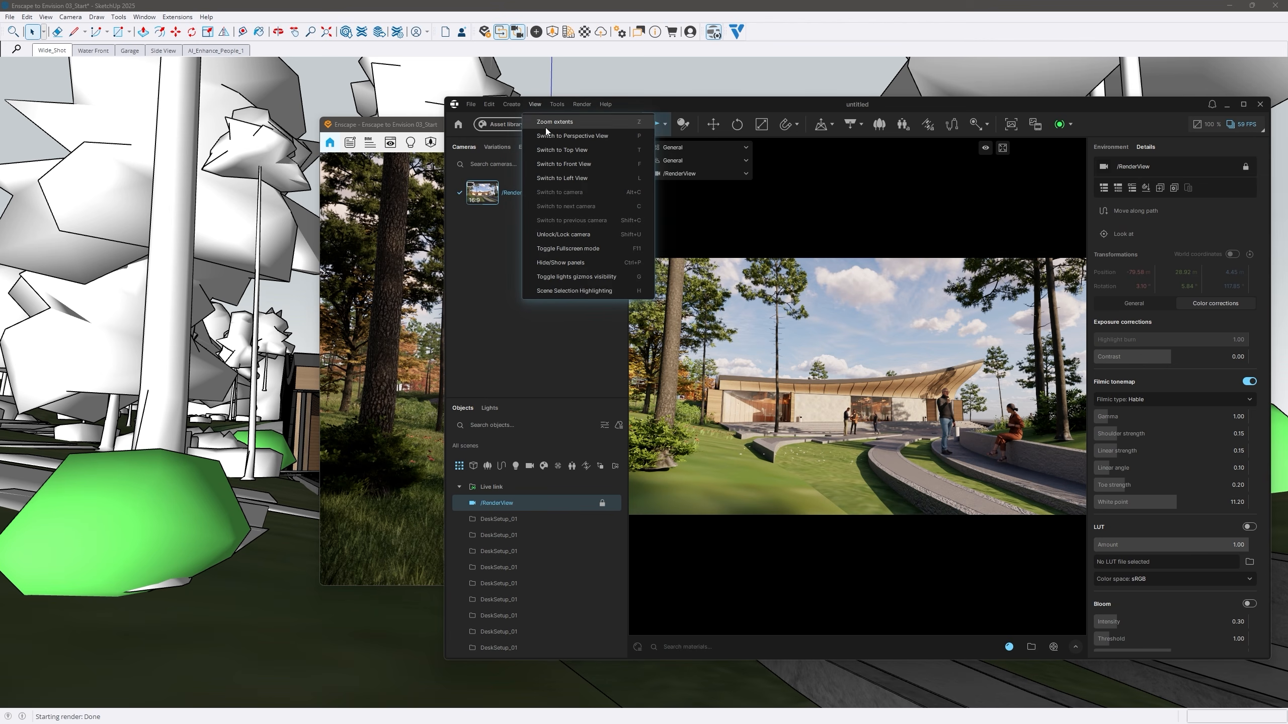
{"action": "left_click", "coordinate": [539, 263]}
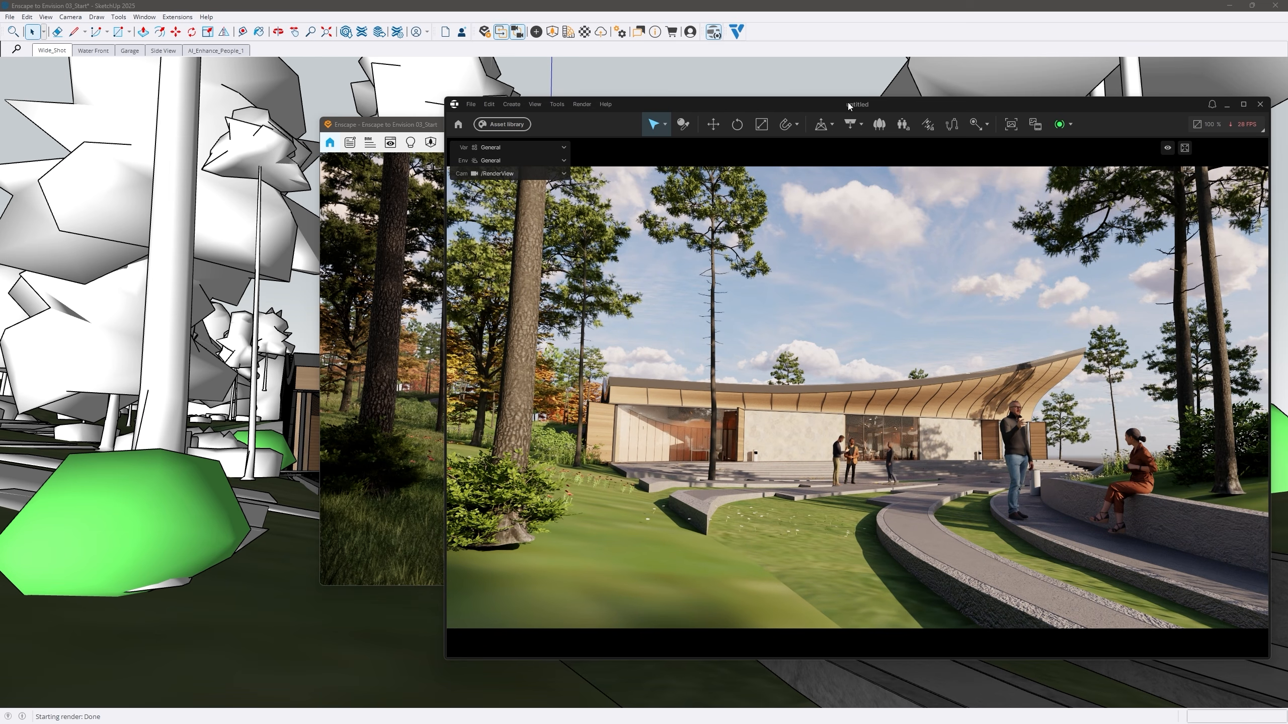
Step: Arrange the SketchUp, Enscape and Envision windows side by side and turn on Safe Frame in Enscape
{"action": "mouse_move", "coordinate": [847, 106]}
{"action": "left_mouse_down"}
{"action": "mouse_move", "coordinate": [831, 67]}
{"action": "mouse_move", "coordinate": [756, 9]}
{"action": "mouse_move", "coordinate": [720, 7]}
{"action": "mouse_move", "coordinate": [787, 36]}
{"action": "left_mouse_up"}
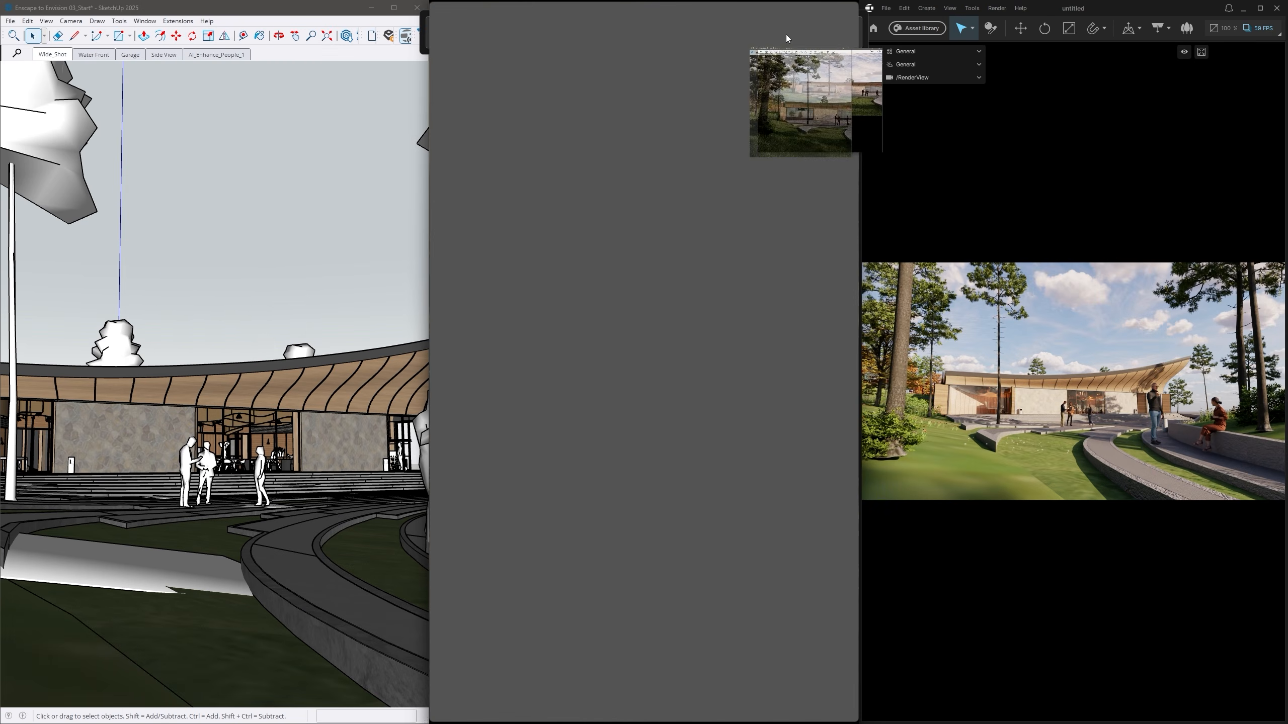
{"action": "left_click", "coordinate": [791, 58]}
{"action": "left_click", "coordinate": [801, 25]}
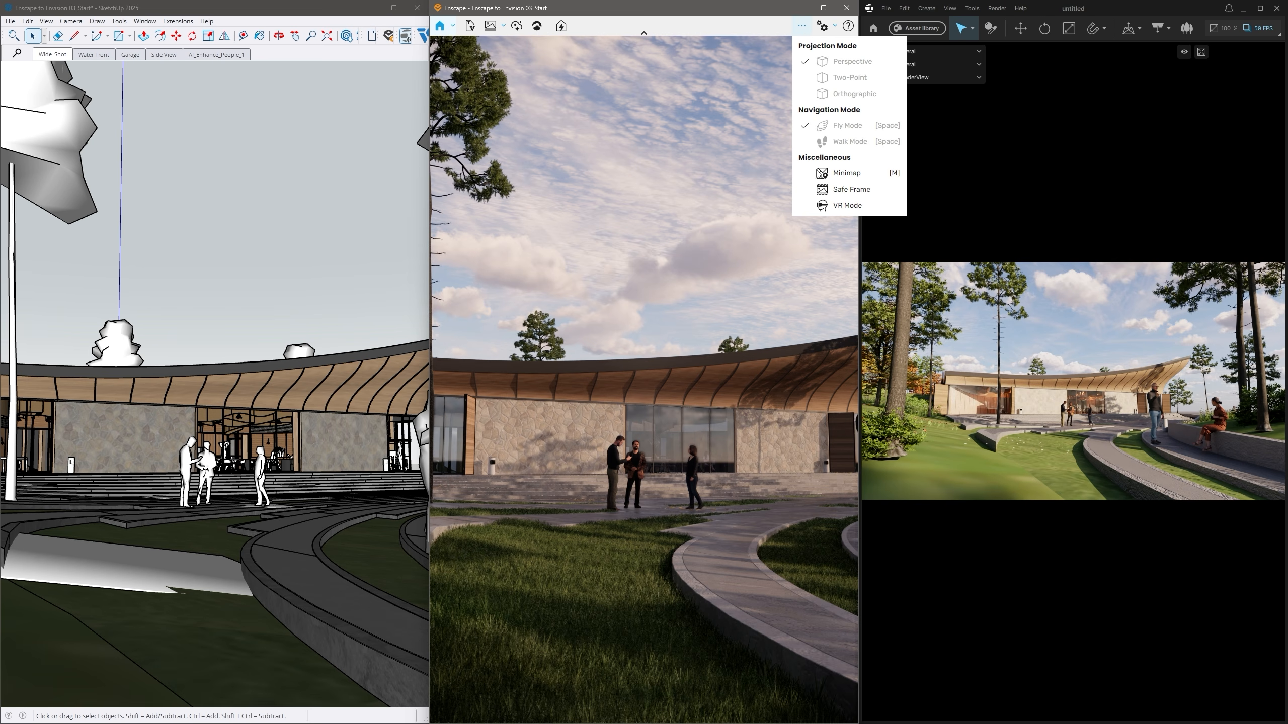
{"action": "left_click", "coordinate": [831, 189]}
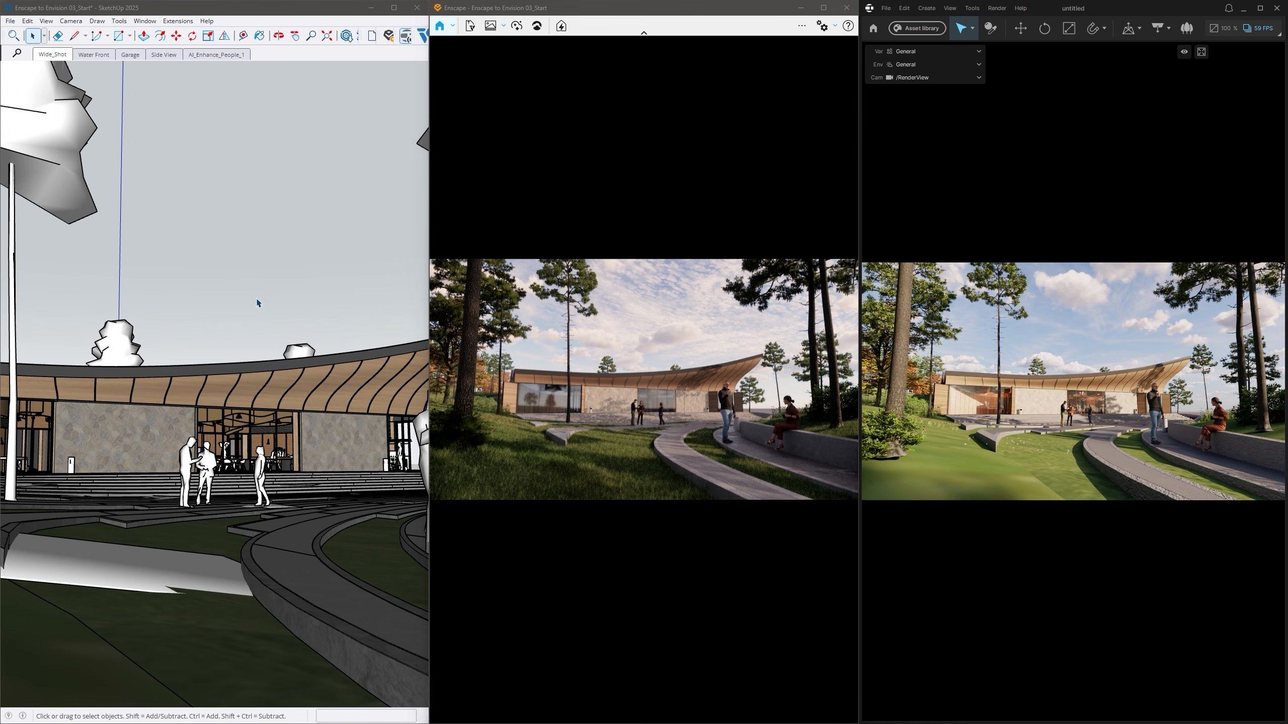
Step: Compare the synchronized views from around the building in SketchUp, ending on the Wide_Shot scene
{"action": "mouse_move", "coordinate": [248, 308]}
{"action": "middle_mouse_down"}
{"action": "mouse_move", "coordinate": [207, 336]}
{"action": "mouse_move", "coordinate": [115, 322]}
{"action": "mouse_move", "coordinate": [272, 451]}
{"action": "mouse_move", "coordinate": [64, 446]}
{"action": "mouse_move", "coordinate": [132, 446]}
{"action": "middle_mouse_up"}
{"action": "mouse_move", "coordinate": [24, 443]}
{"action": "middle_mouse_down"}
{"action": "mouse_move", "coordinate": [300, 435]}
{"action": "mouse_move", "coordinate": [162, 442]}
{"action": "middle_mouse_up"}
{"action": "scroll", "coordinate": [107, 449], "scroll_direction": "up", "scroll_amount": 5}
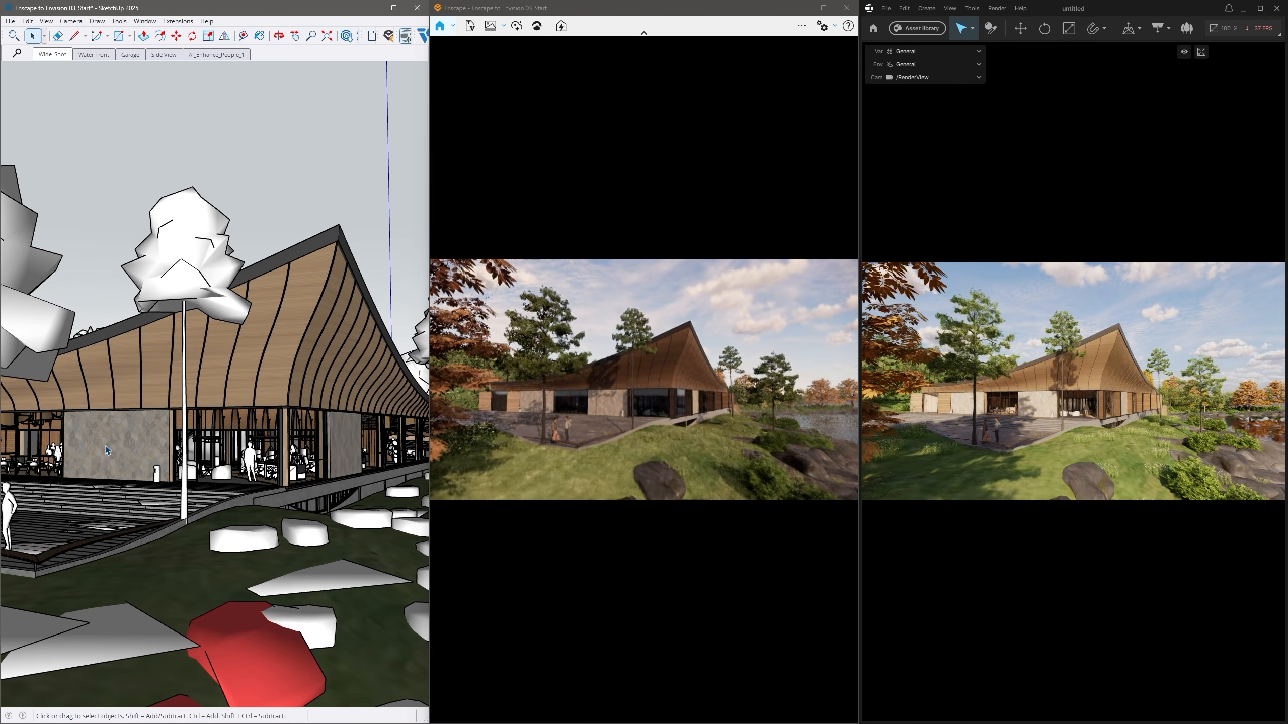
{"action": "scroll", "coordinate": [107, 450], "scroll_direction": "up", "scroll_amount": 2}
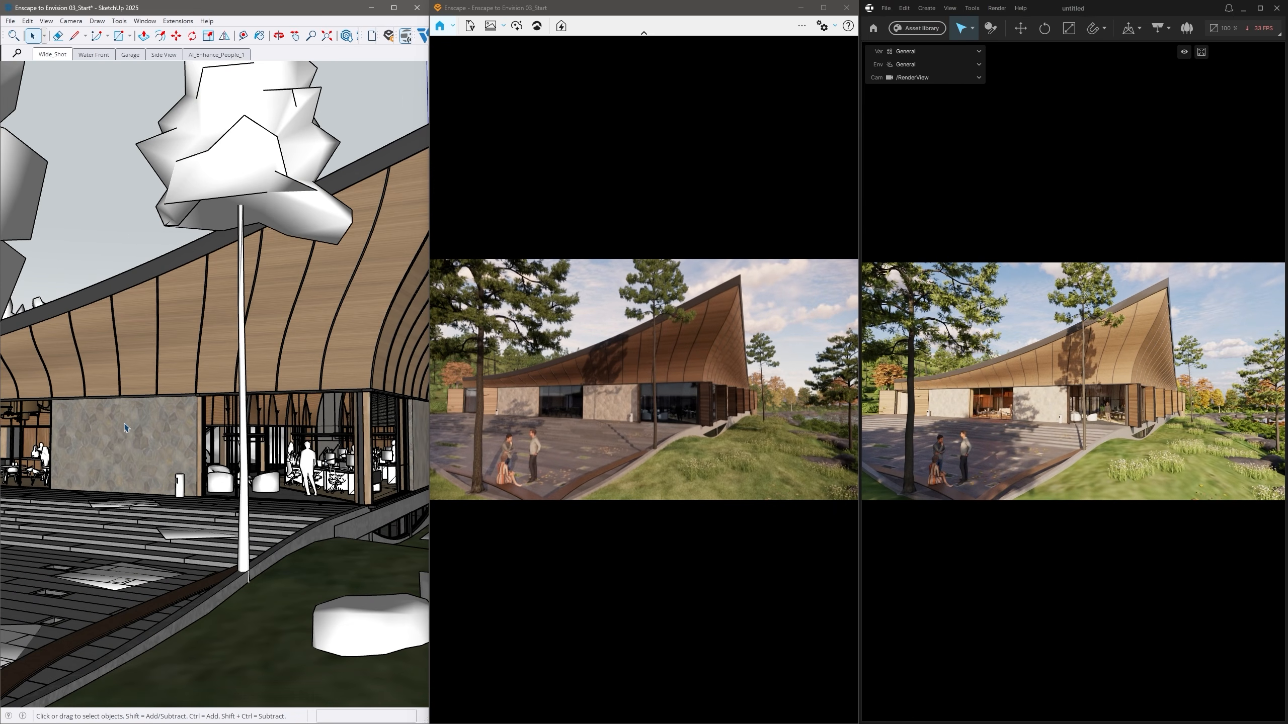
{"action": "left_click", "coordinate": [38, 58]}
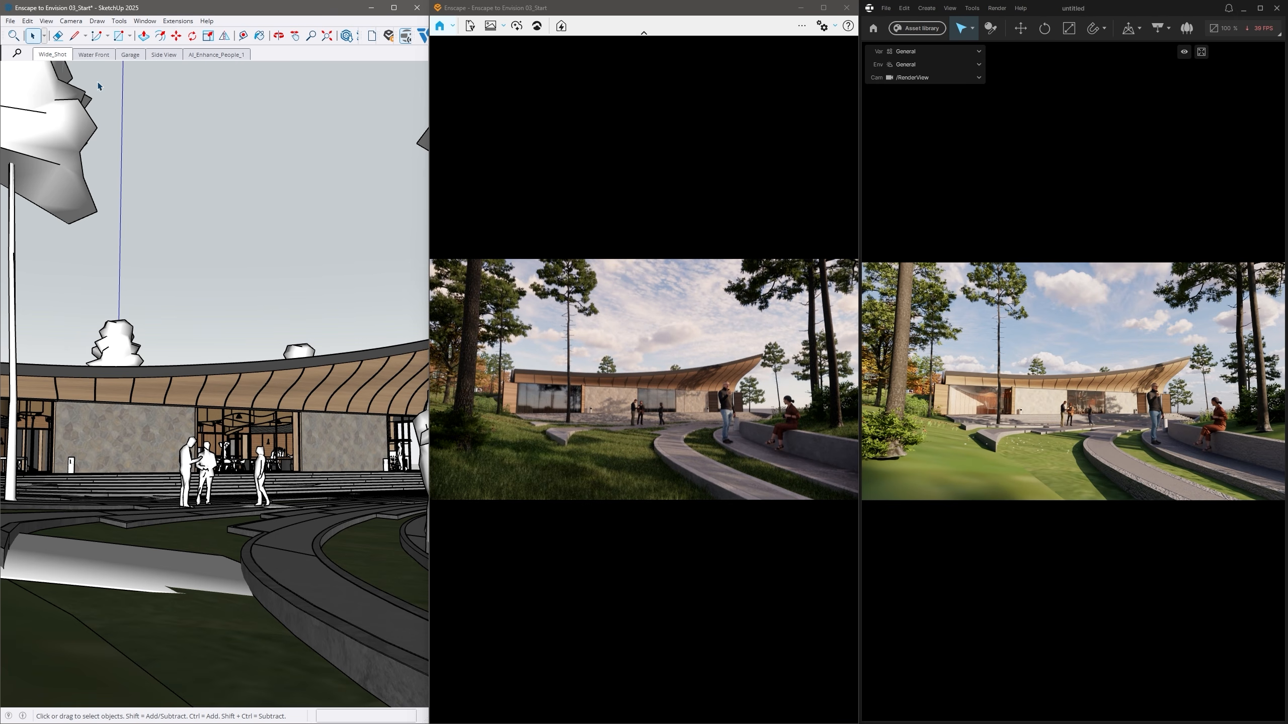
Step: Close the Enscape window and move the stone wall panel beside the glazed corner about 650.8 cm along the facade in SketchUp
{"action": "left_click", "coordinate": [852, 9]}
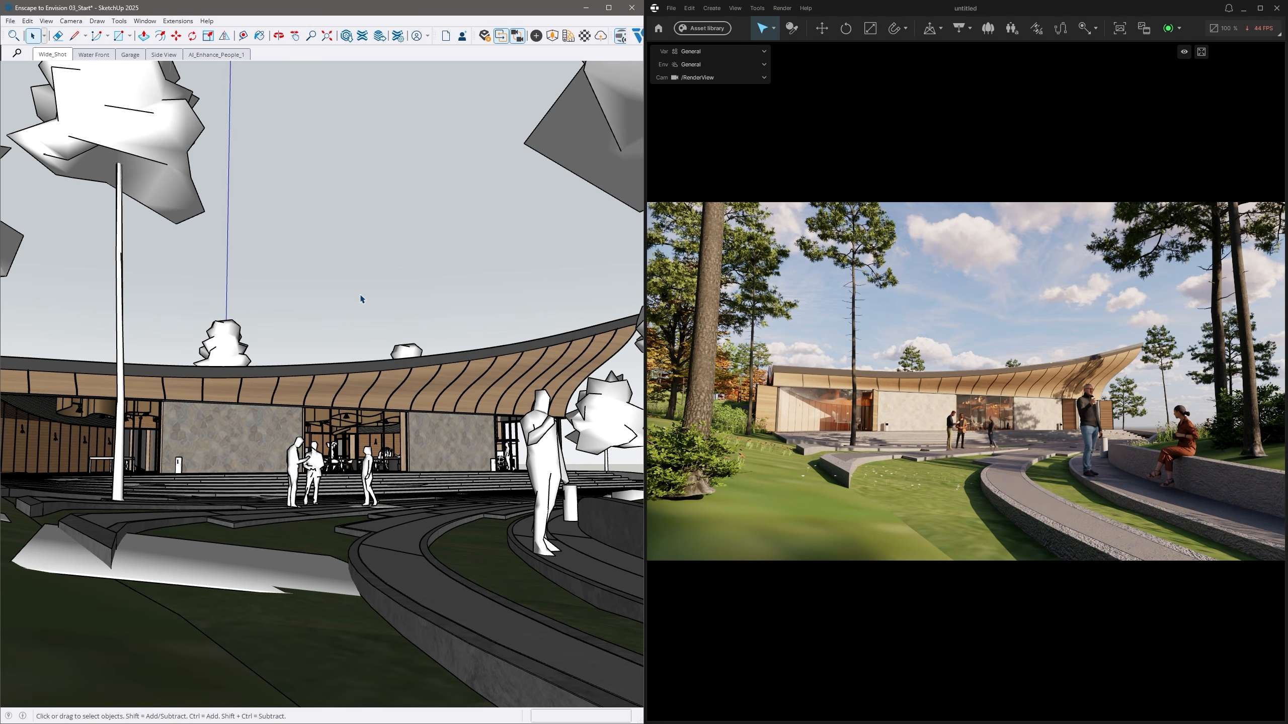
{"action": "middle_click_drag", "start_coordinate": [337, 399], "coordinate": [134, 427]}
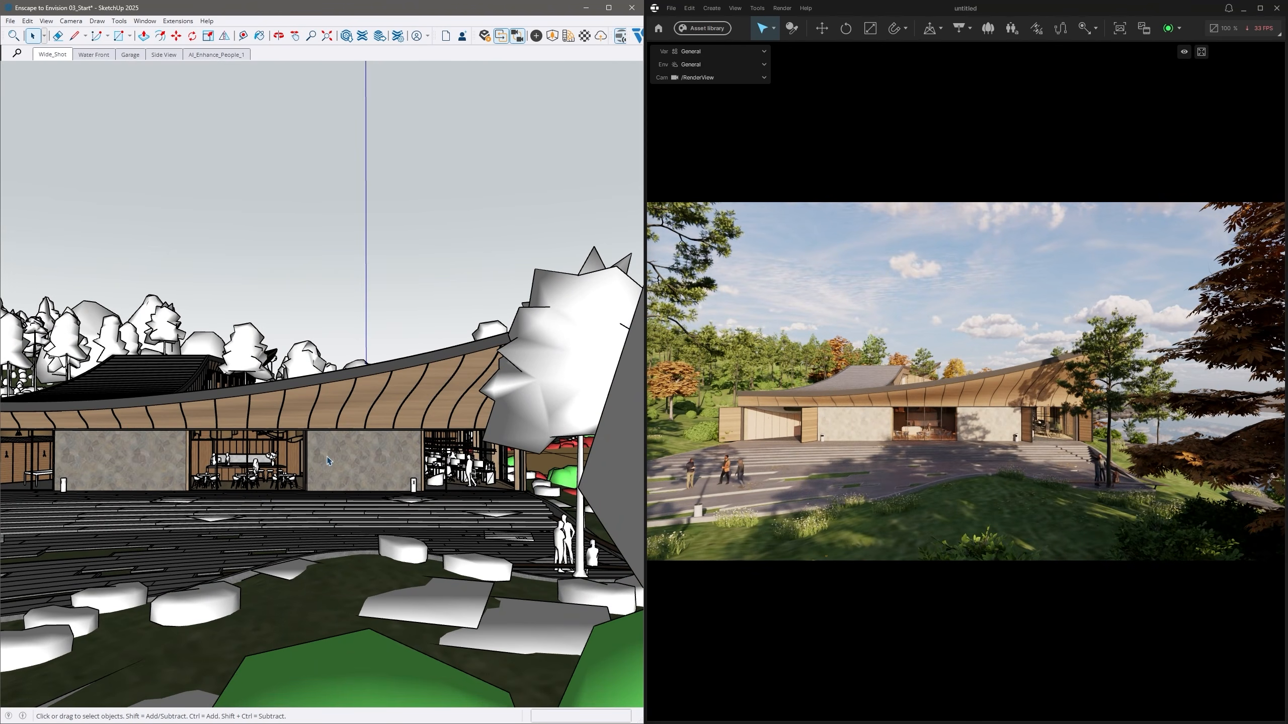
{"action": "scroll", "coordinate": [423, 471], "scroll_direction": "up", "scroll_amount": 5}
{"action": "scroll", "coordinate": [424, 470], "scroll_direction": "up", "scroll_amount": 5}
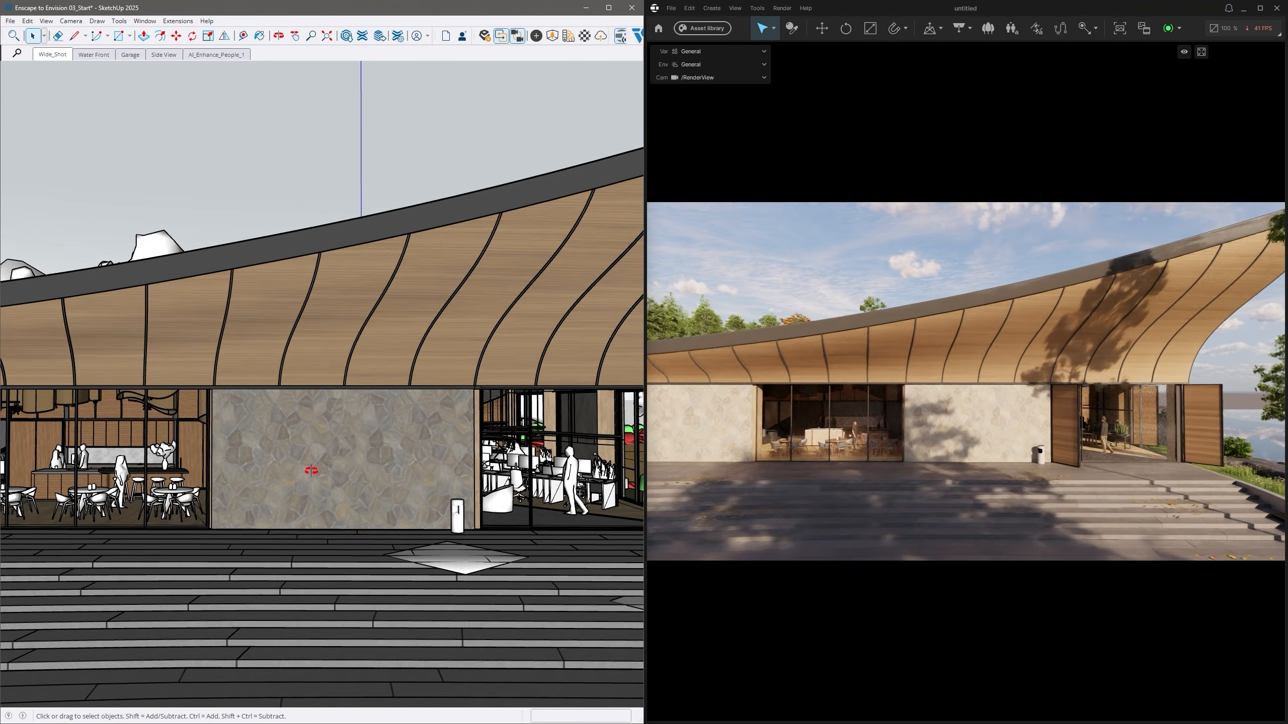
{"action": "mouse_move", "coordinate": [311, 471]}
{"action": "middle_mouse_down"}
{"action": "mouse_move", "coordinate": [210, 461]}
{"action": "mouse_move", "coordinate": [279, 452]}
{"action": "mouse_move", "coordinate": [256, 472]}
{"action": "middle_mouse_up"}
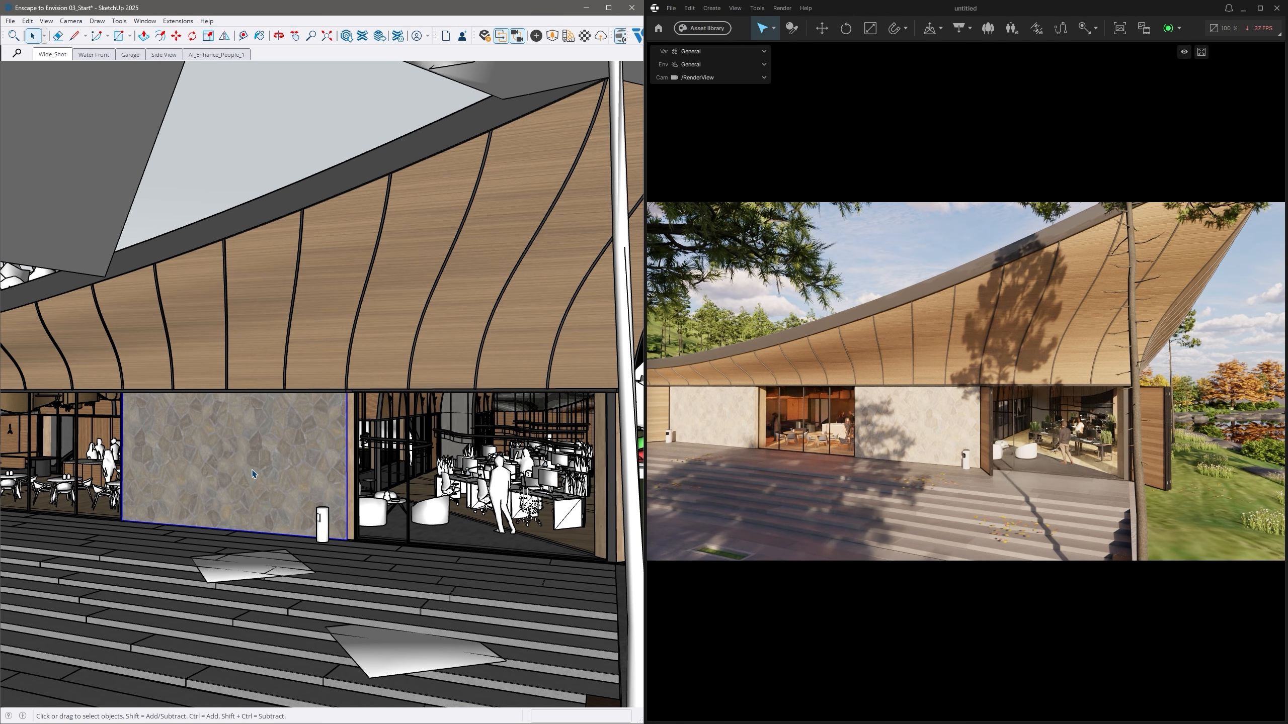
{"action": "left_click", "coordinate": [184, 39]}
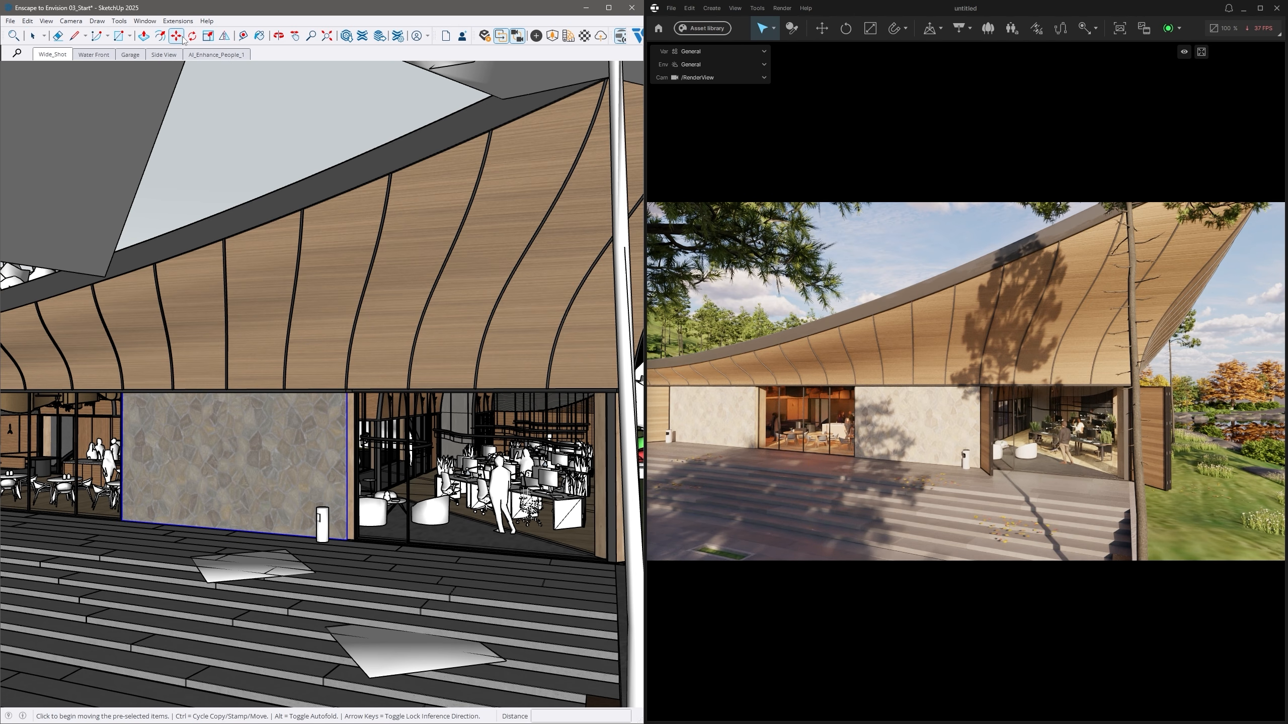
{"action": "left_click", "coordinate": [422, 567]}
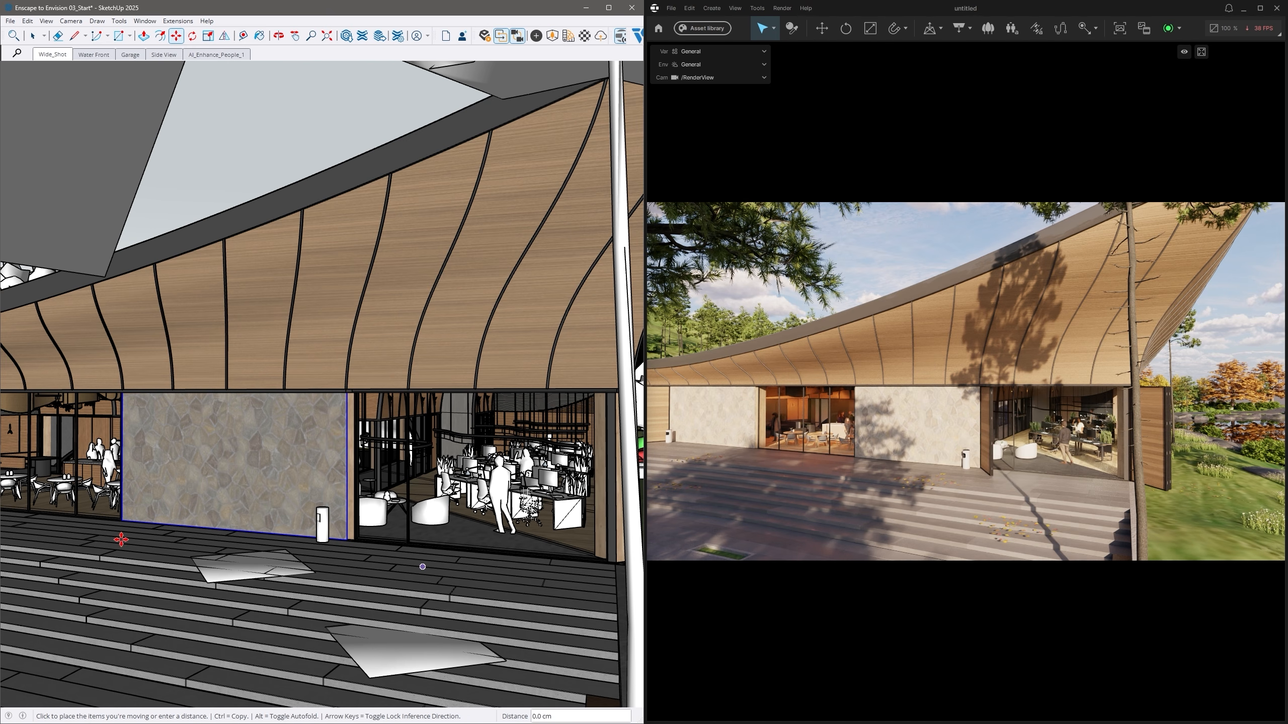
{"action": "left_click", "coordinate": [144, 541]}
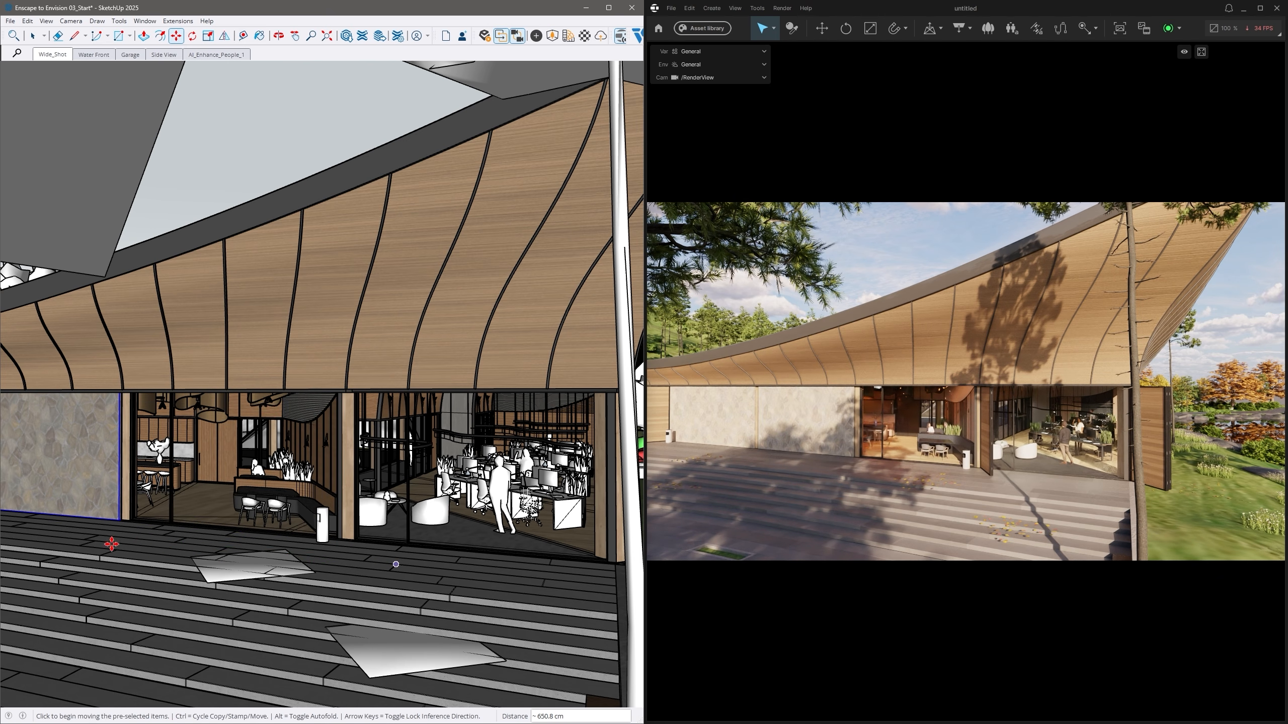
{"action": "key", "text": "space"}
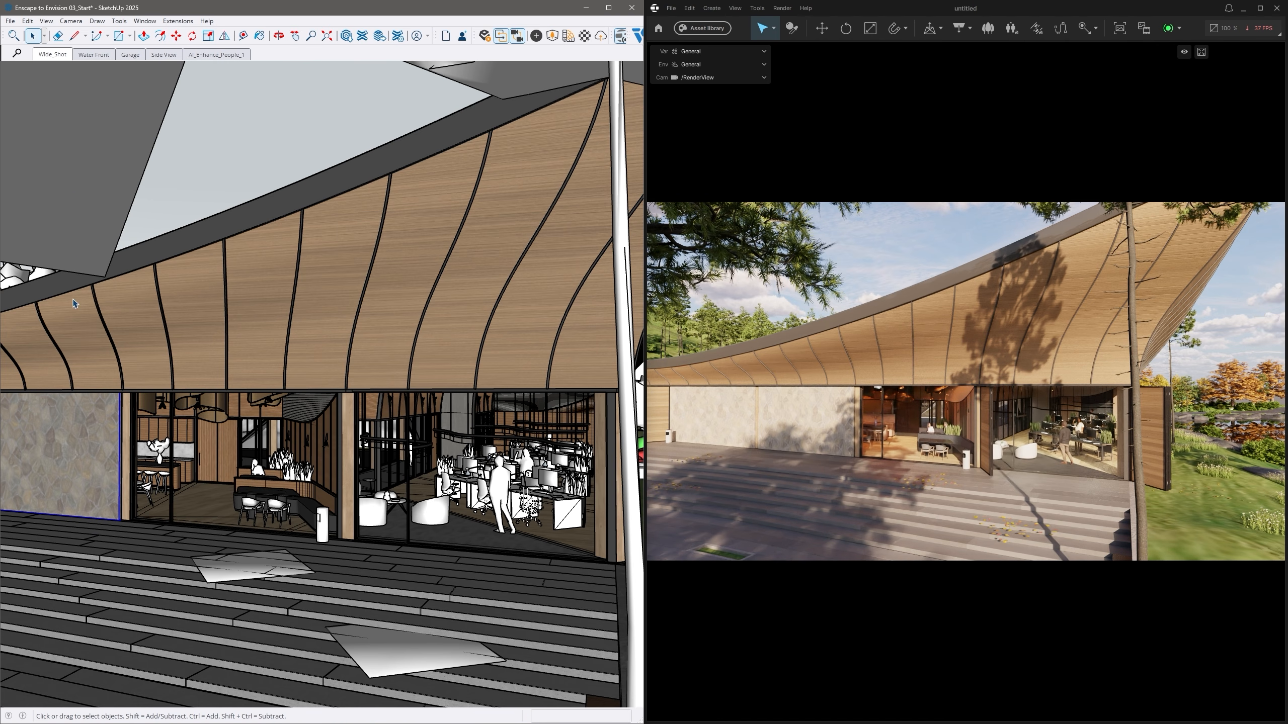
Step: Erase the moved stone wall, the remaining stone panel on the front facade and the one on the side facade
{"action": "right_click", "coordinate": [83, 441]}
{"action": "left_click", "coordinate": [104, 459]}
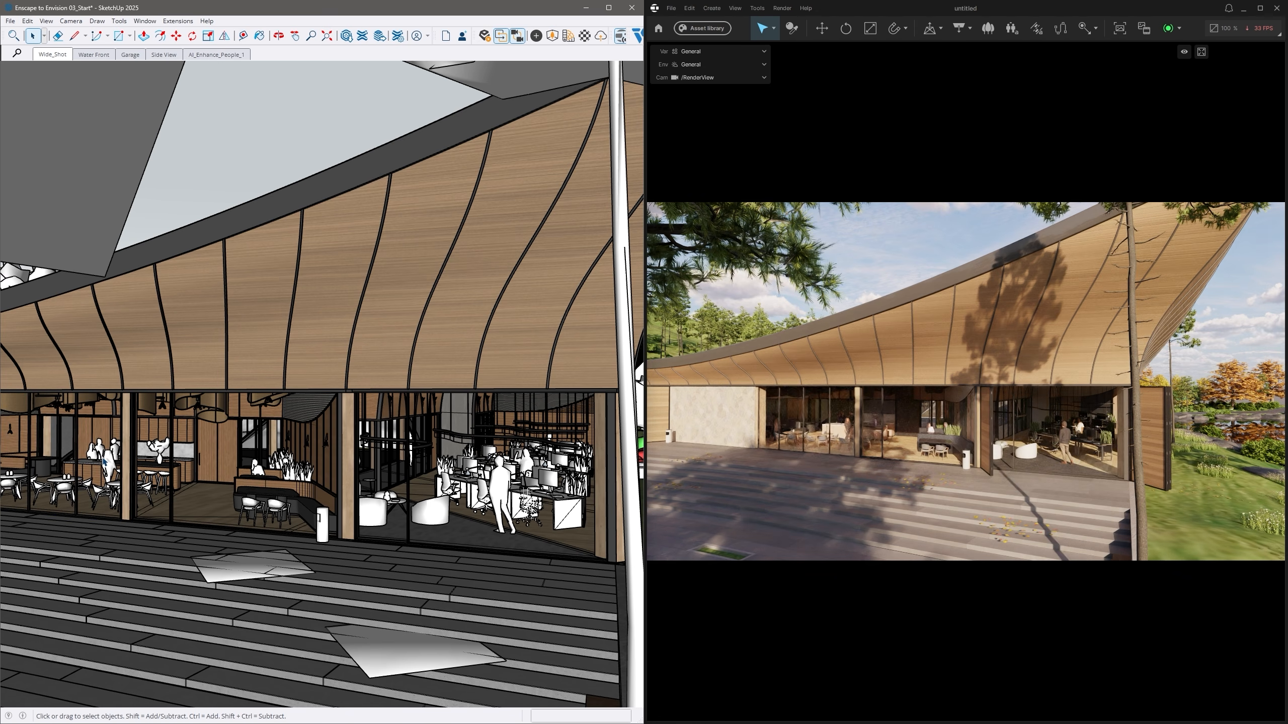
{"action": "key", "text": "ctrl+z"}
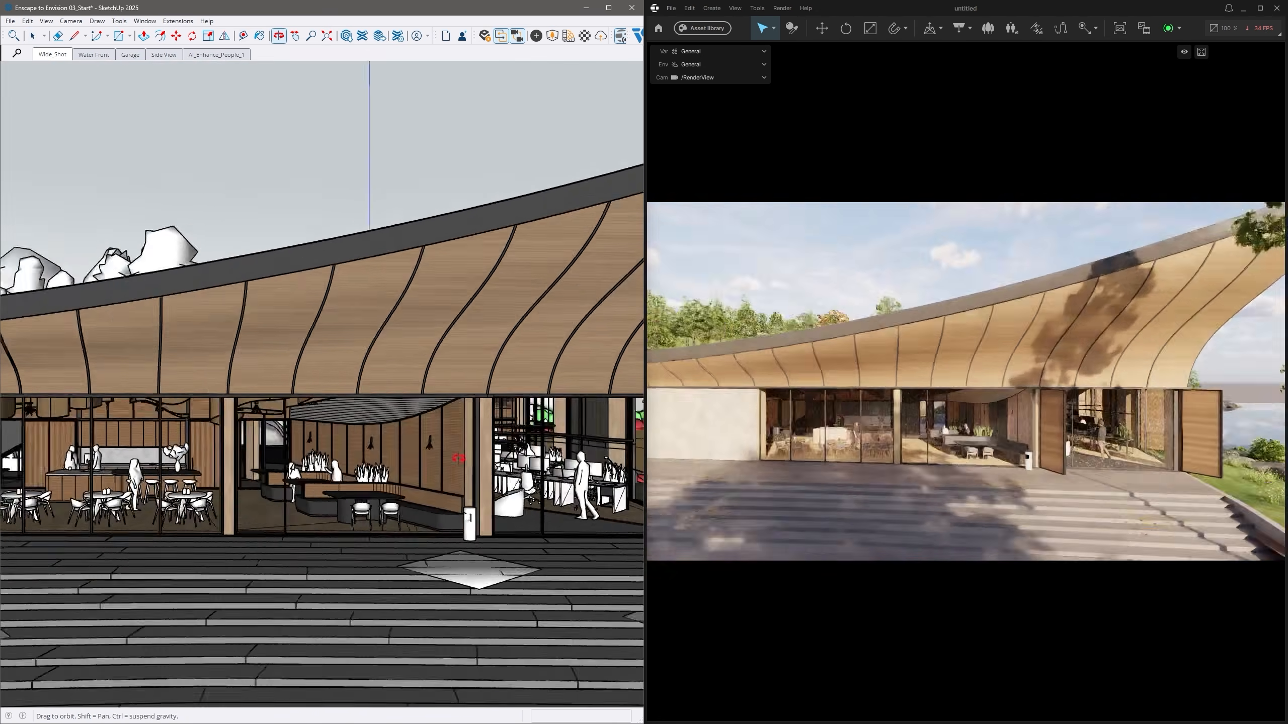
{"action": "right_click", "coordinate": [123, 478]}
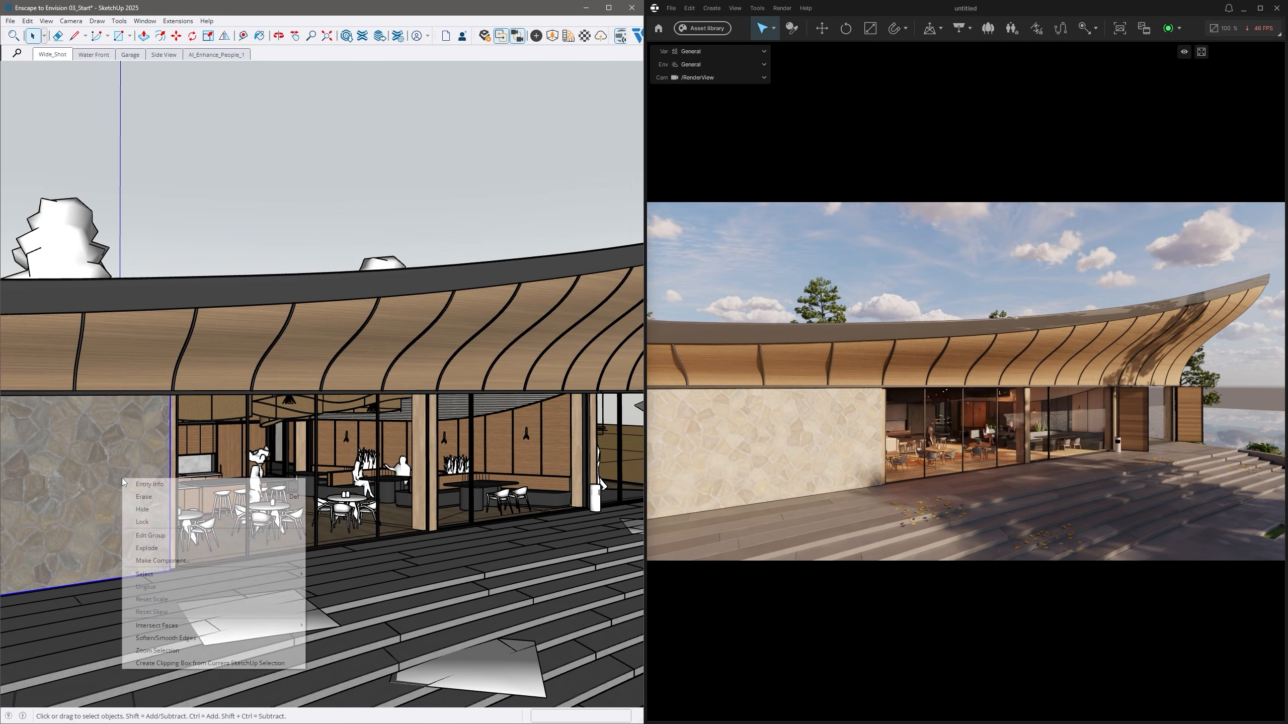
{"action": "left_click", "coordinate": [154, 496]}
{"action": "mouse_move", "coordinate": [608, 473]}
{"action": "middle_mouse_down"}
{"action": "mouse_move", "coordinate": [527, 472]}
{"action": "mouse_move", "coordinate": [590, 450]}
{"action": "middle_mouse_up"}
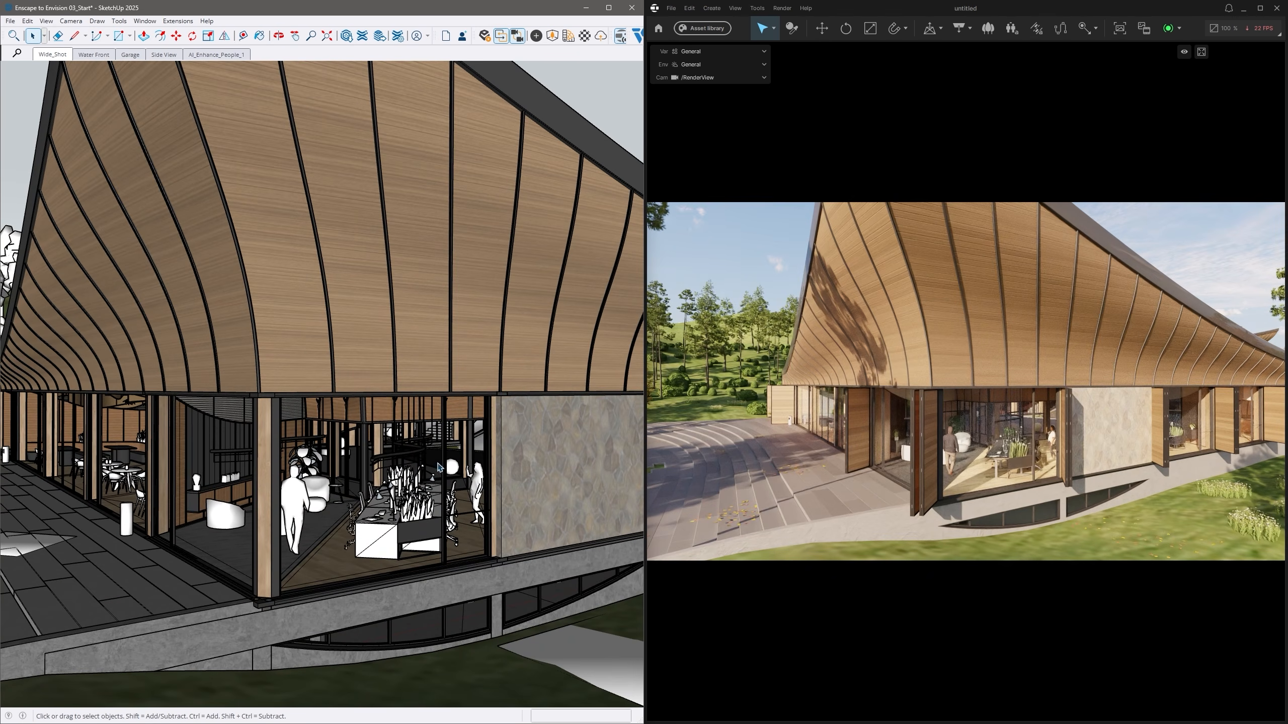
{"action": "right_click", "coordinate": [590, 450]}
{"action": "left_click", "coordinate": [608, 470]}
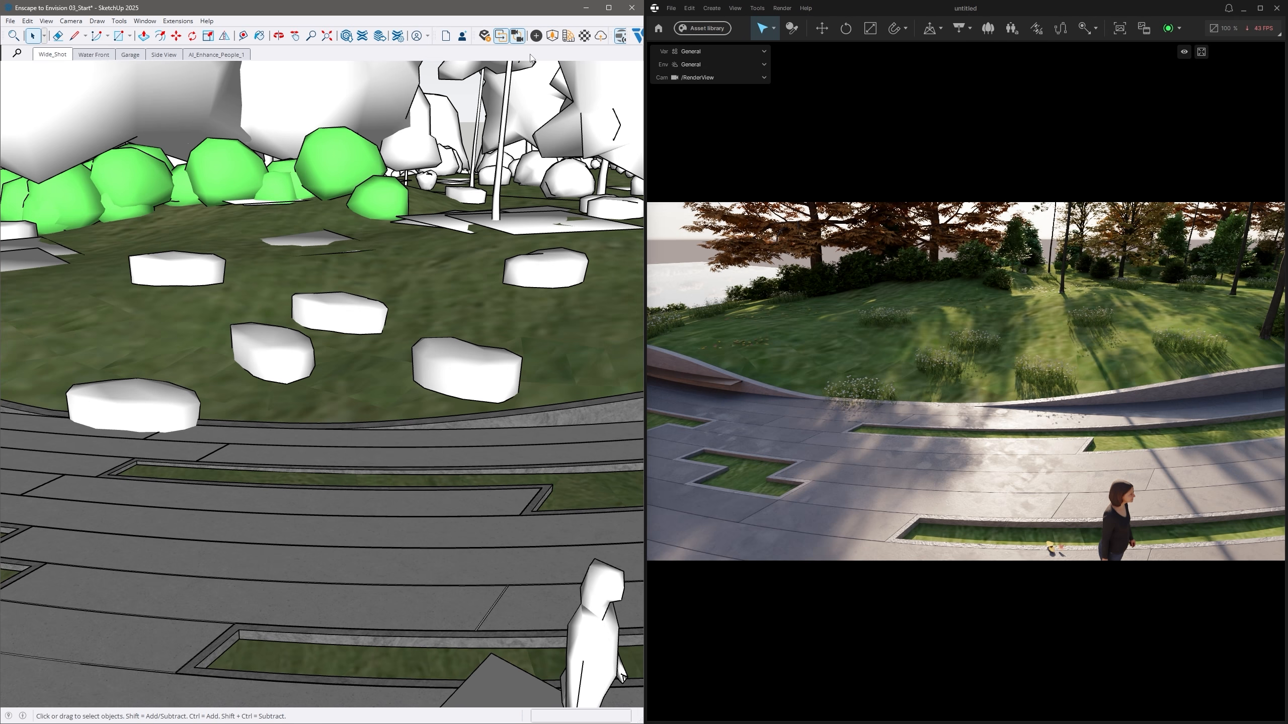
Step: Search the Enscape Asset Library for "outdoor bin" and place Garbage Bin 001: Ashtray on the paving at the lawn's edge
{"action": "left_click", "coordinate": [555, 41]}
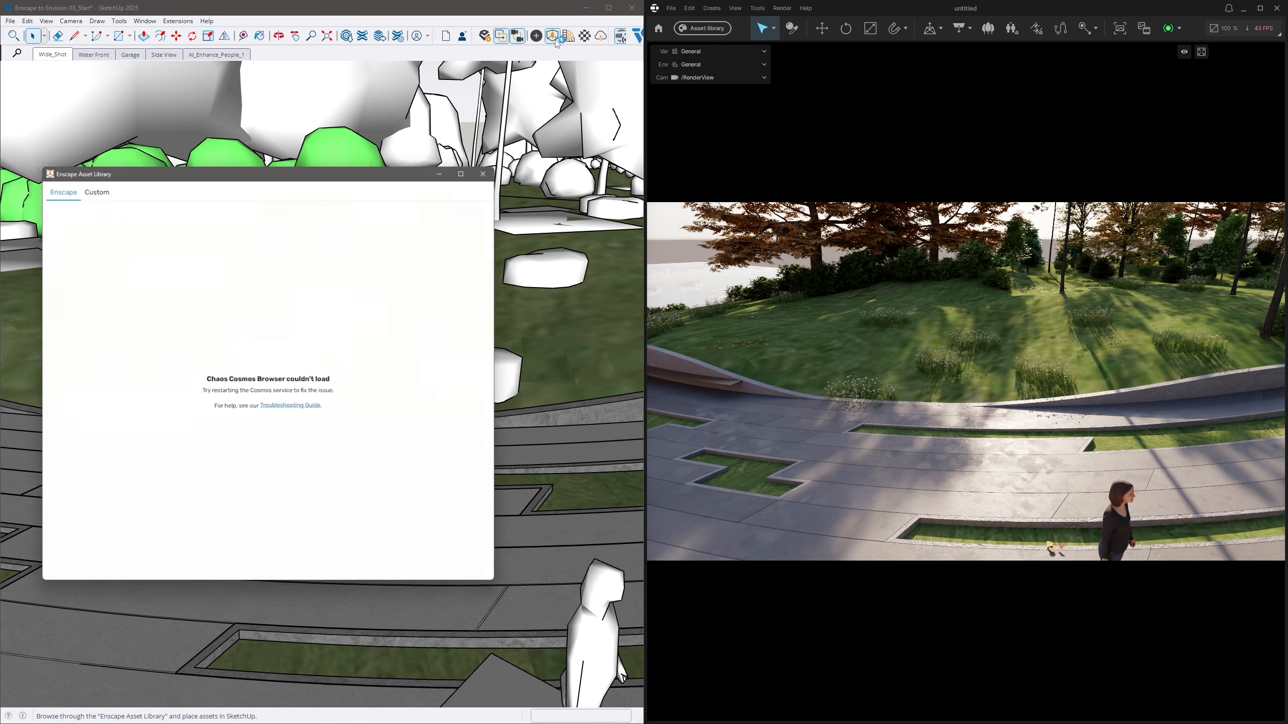
{"action": "left_click", "coordinate": [108, 257]}
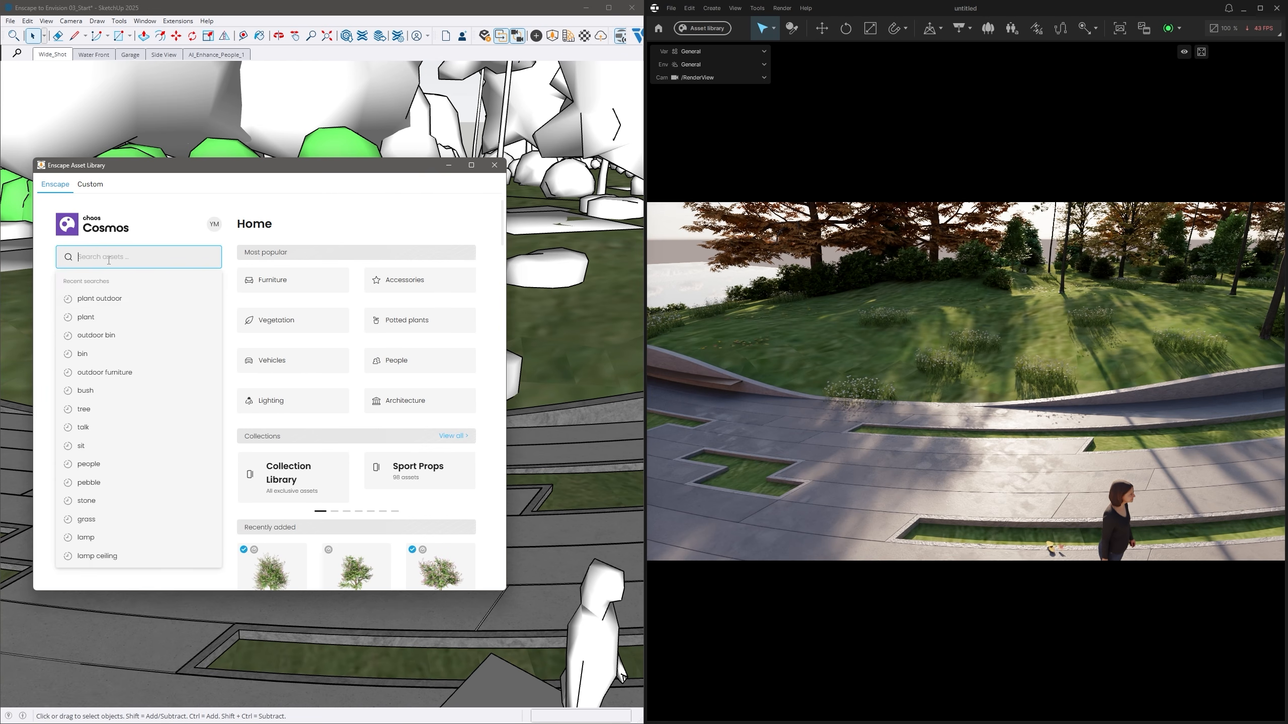
{"action": "type", "text": "outdoor bin"}
{"action": "key", "text": "Return"}
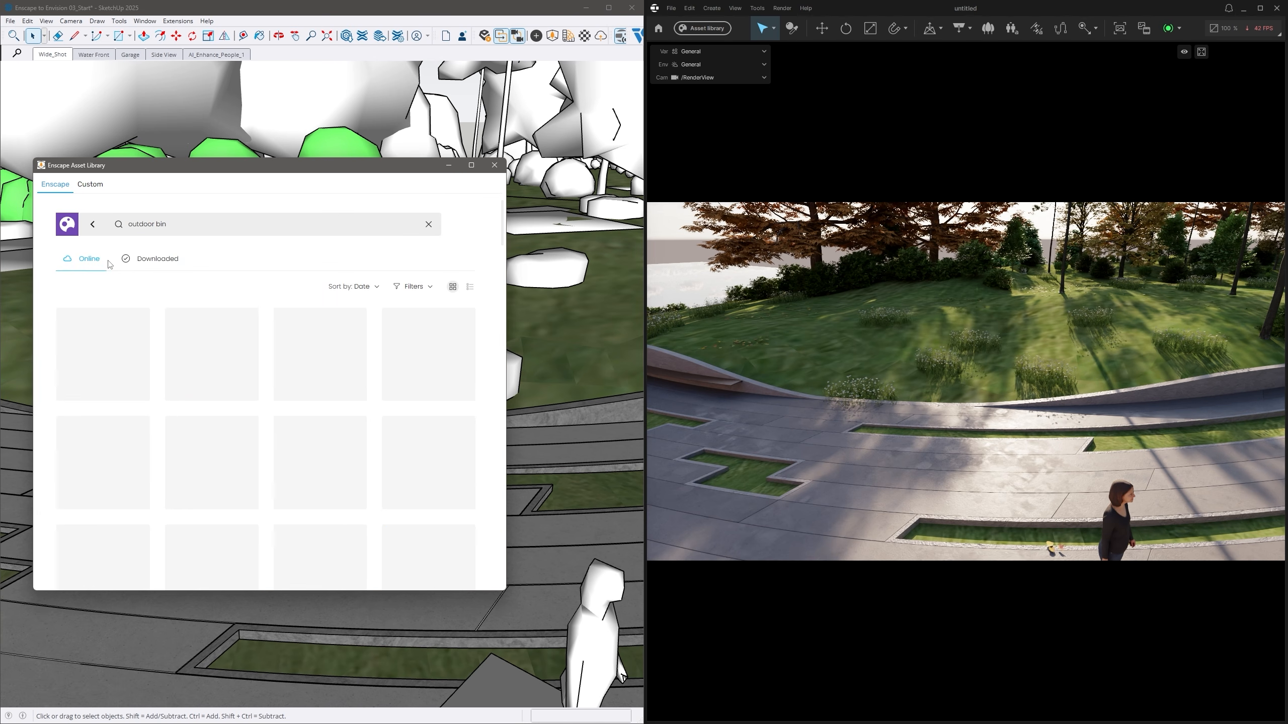
{"action": "scroll", "coordinate": [305, 488], "scroll_direction": "down", "scroll_amount": 3}
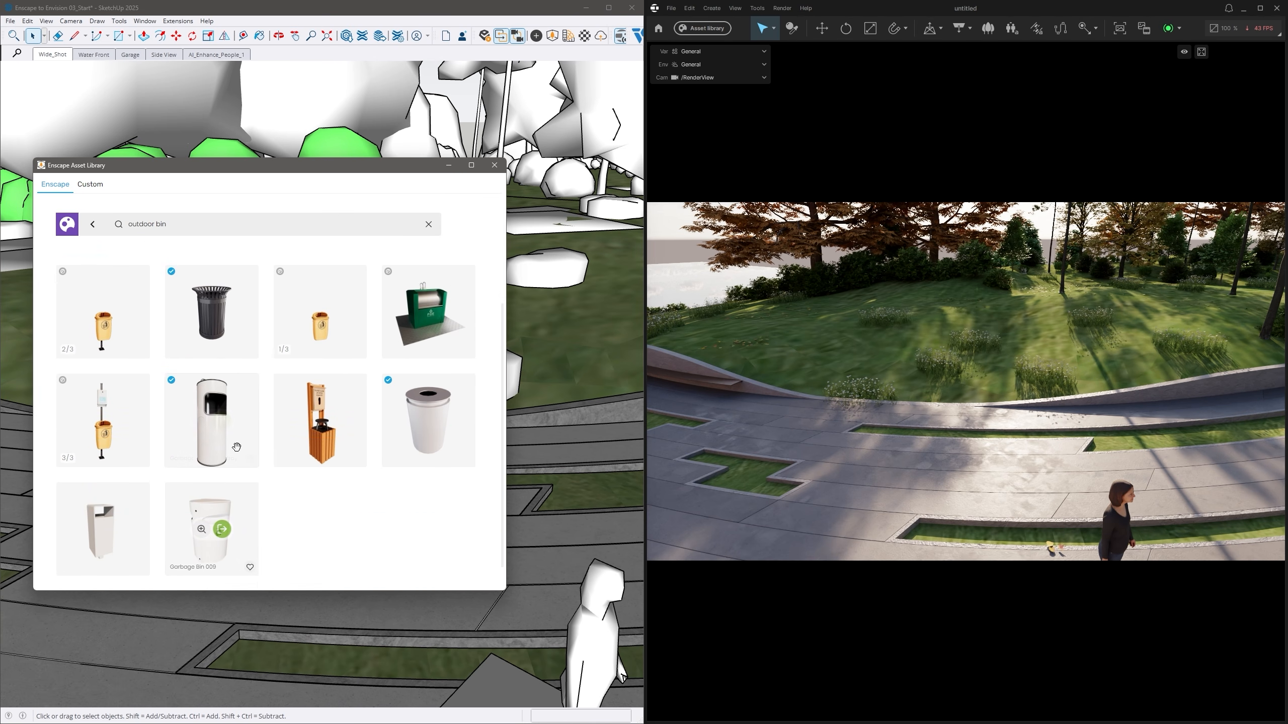
{"action": "left_click", "coordinate": [222, 421]}
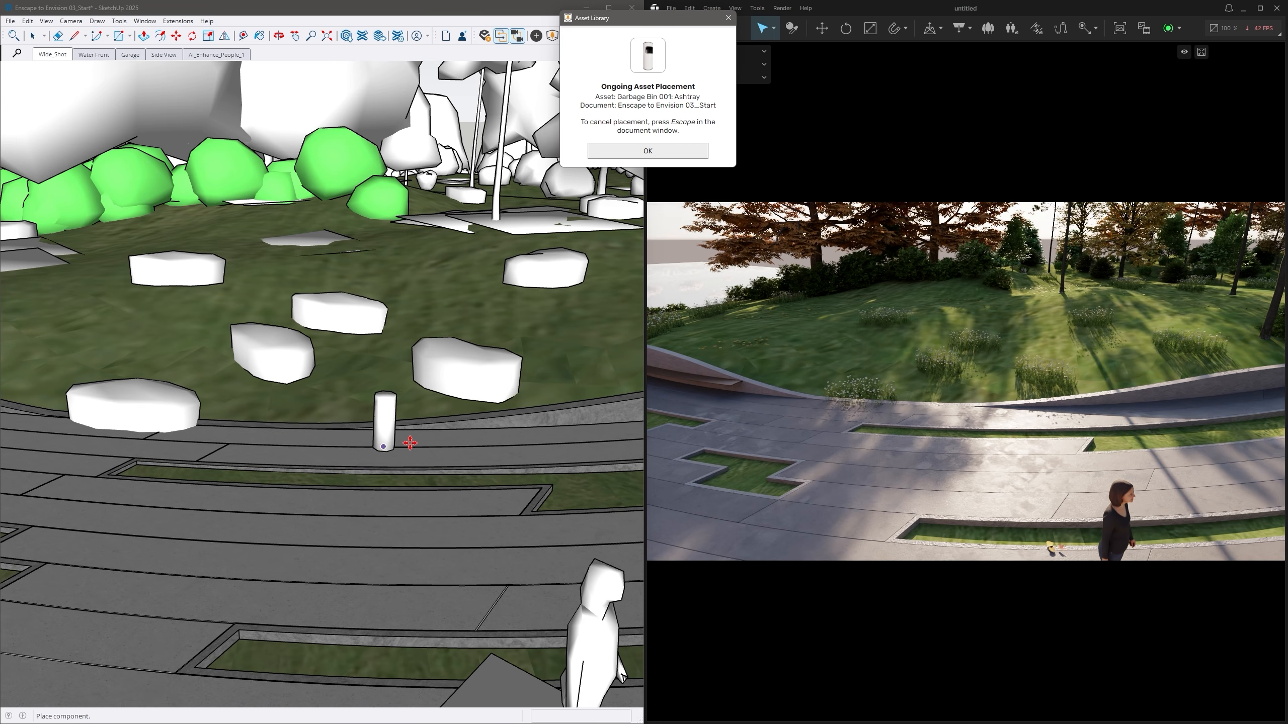
{"action": "left_click", "coordinate": [424, 435]}
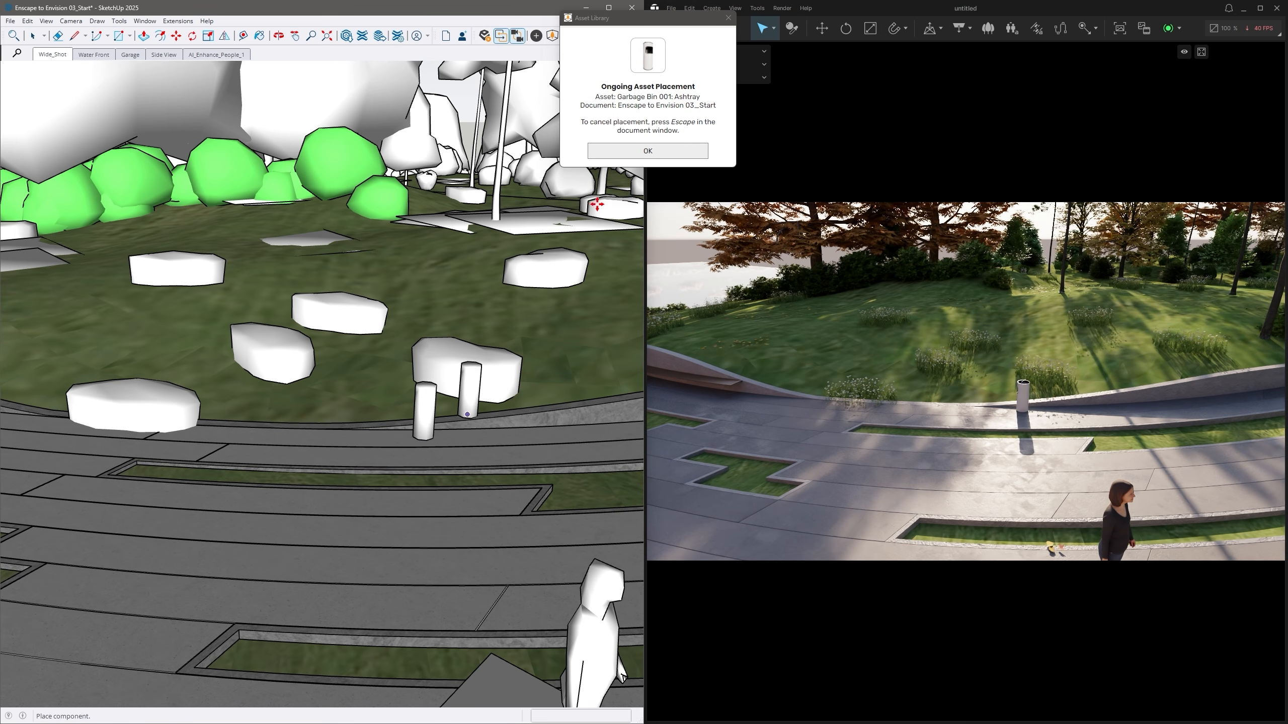
{"action": "left_click", "coordinate": [641, 152]}
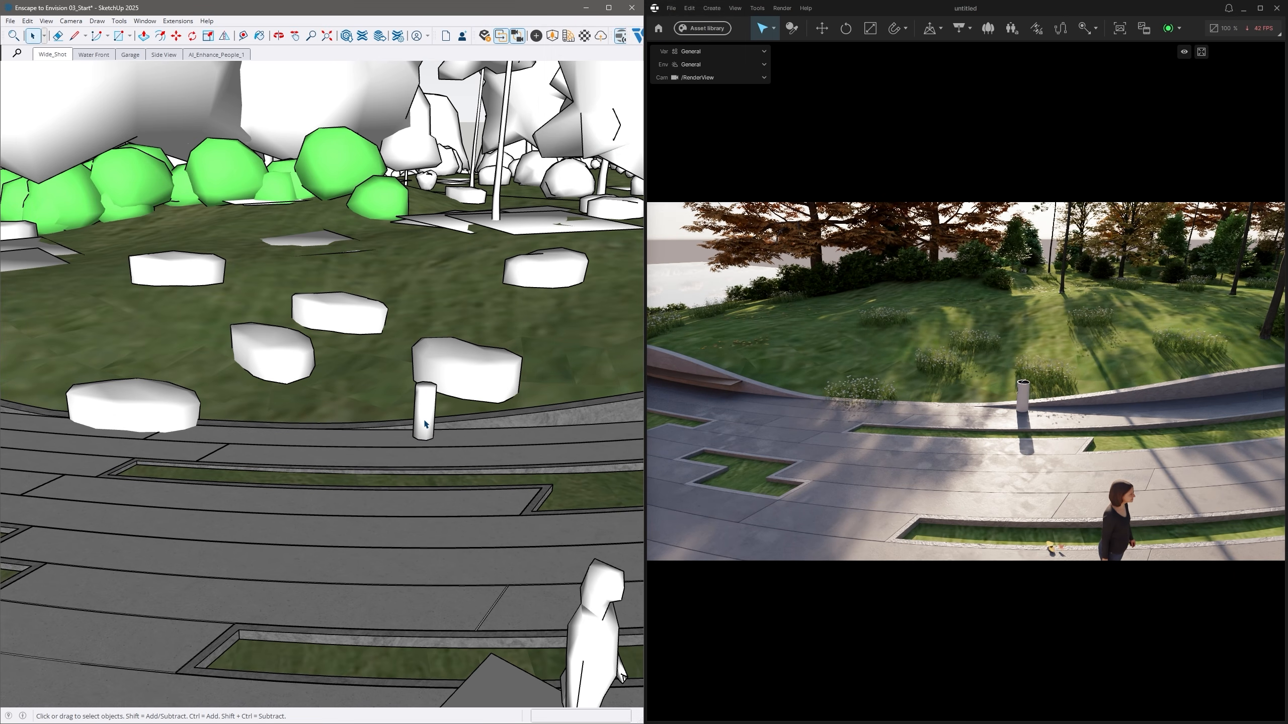
Step: Rotate the placed garbage bin about its base on the paving
{"action": "key", "text": "q"}
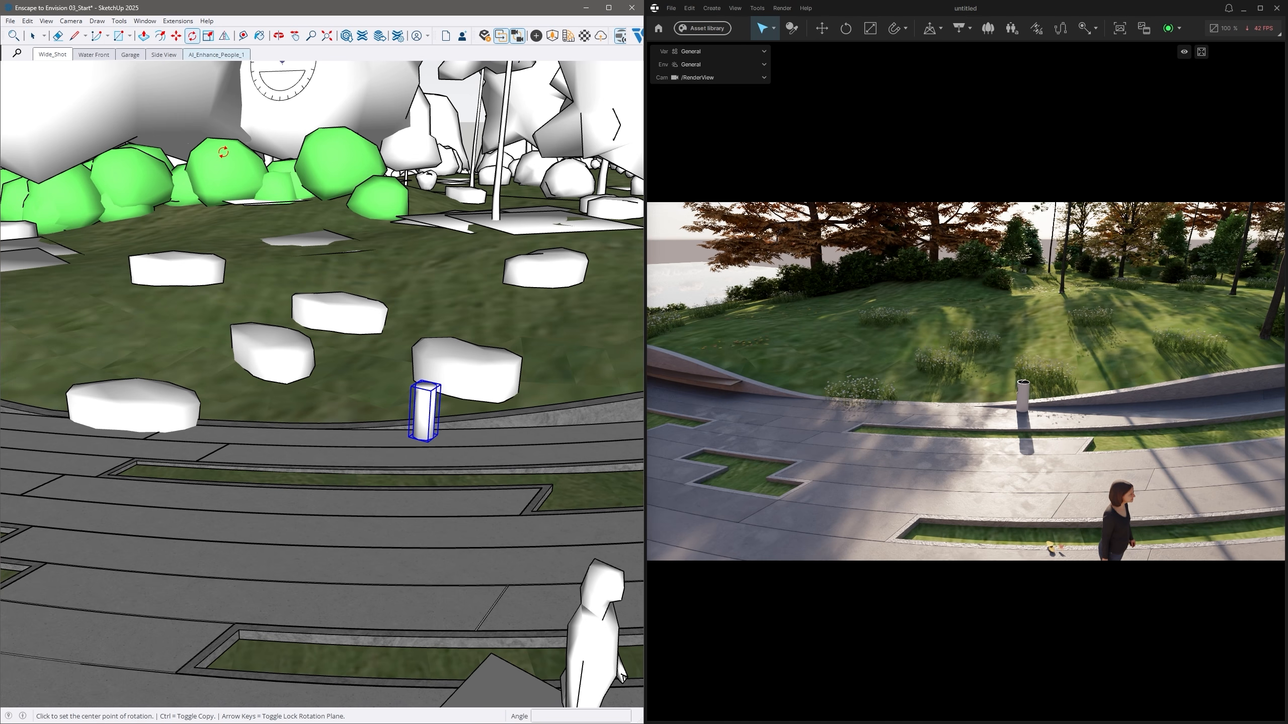
{"action": "left_click", "coordinate": [424, 437]}
{"action": "left_click", "coordinate": [335, 425]}
{"action": "left_click", "coordinate": [479, 432]}
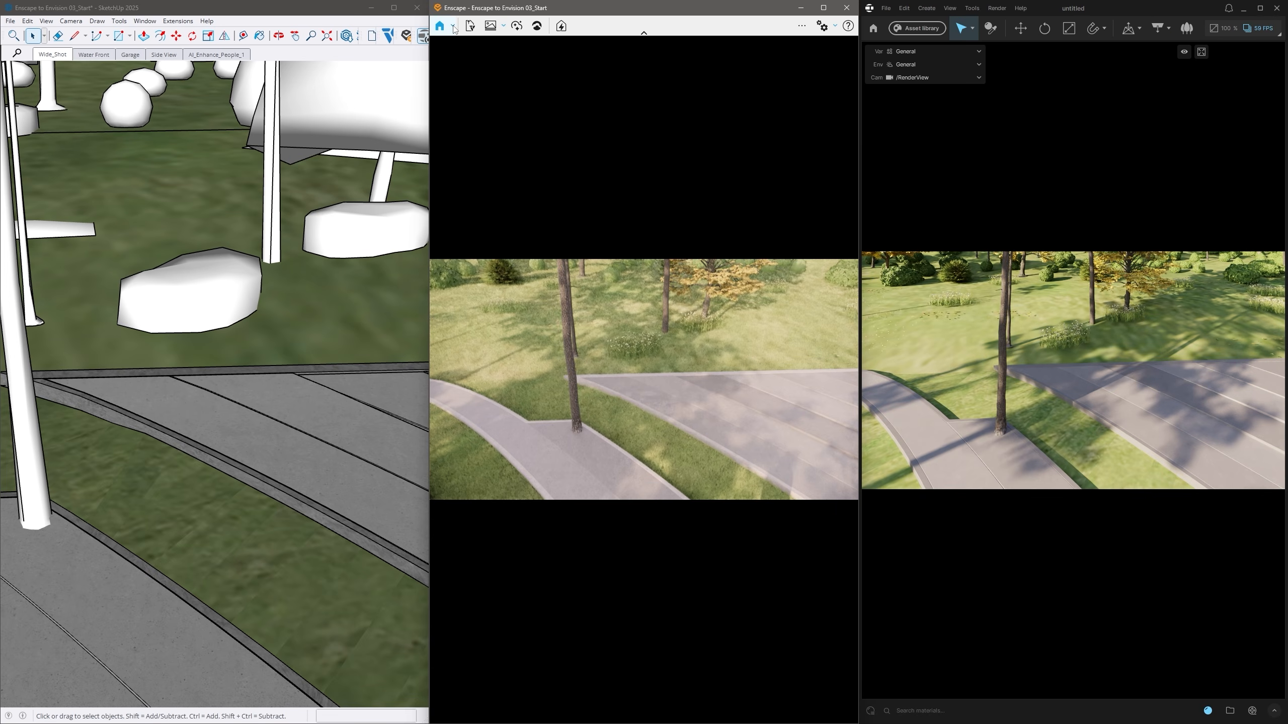
Step: Search the Enscape Asset Library for "outdoor bin", place Garbage Bin 001: Ashtray at the paving corner behind the tree, and apply the changes
{"action": "left_click", "coordinate": [453, 25]}
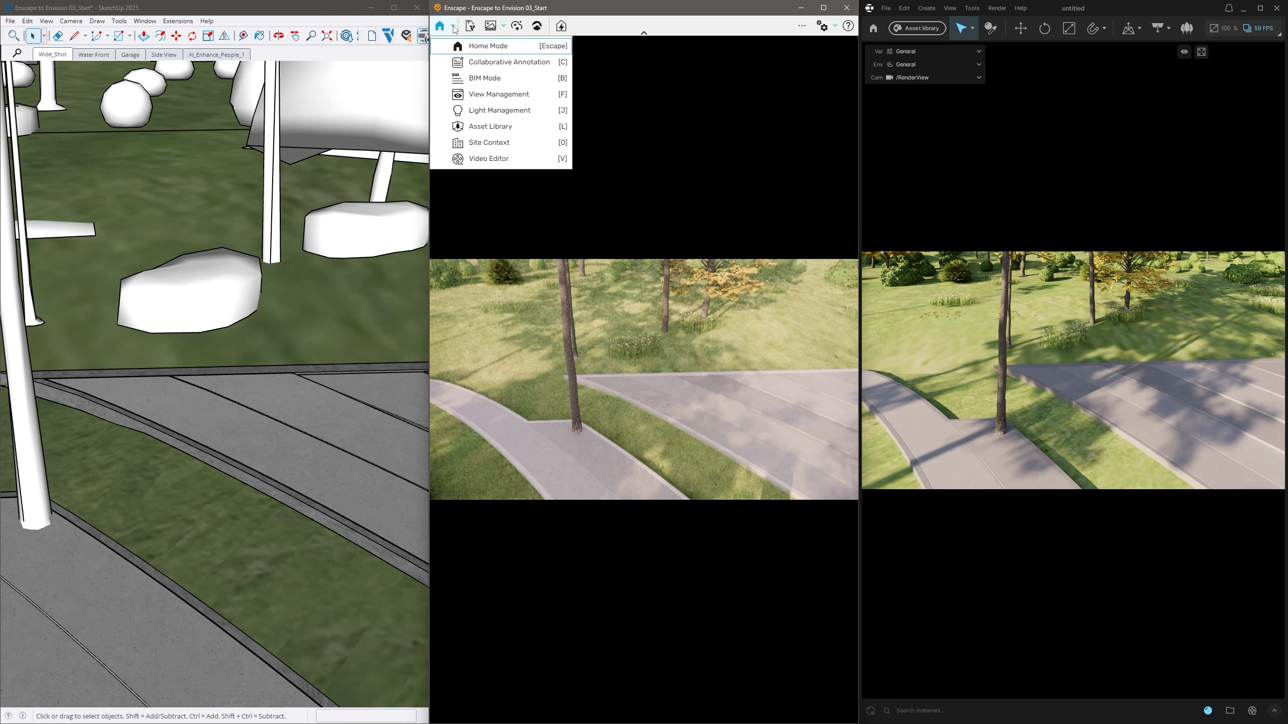
{"action": "left_click", "coordinate": [467, 130]}
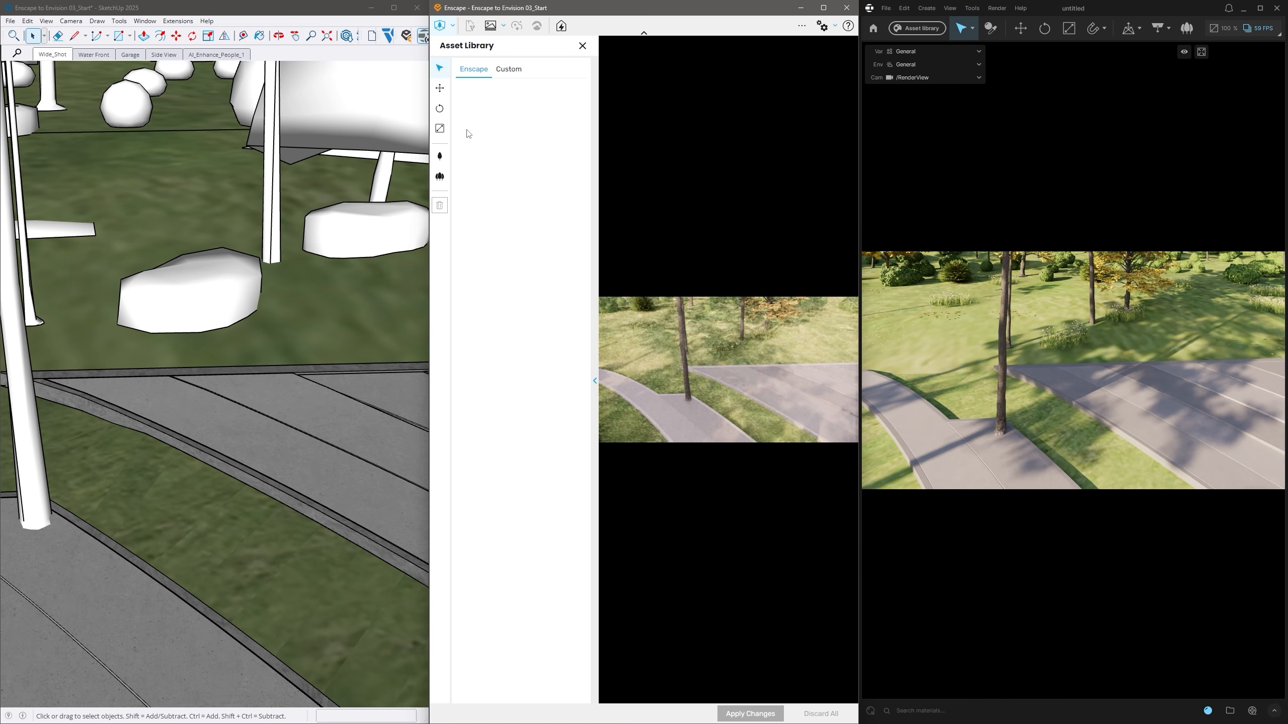
{"action": "left_click", "coordinate": [510, 95]}
{"action": "type", "text": "outdoor bin"}
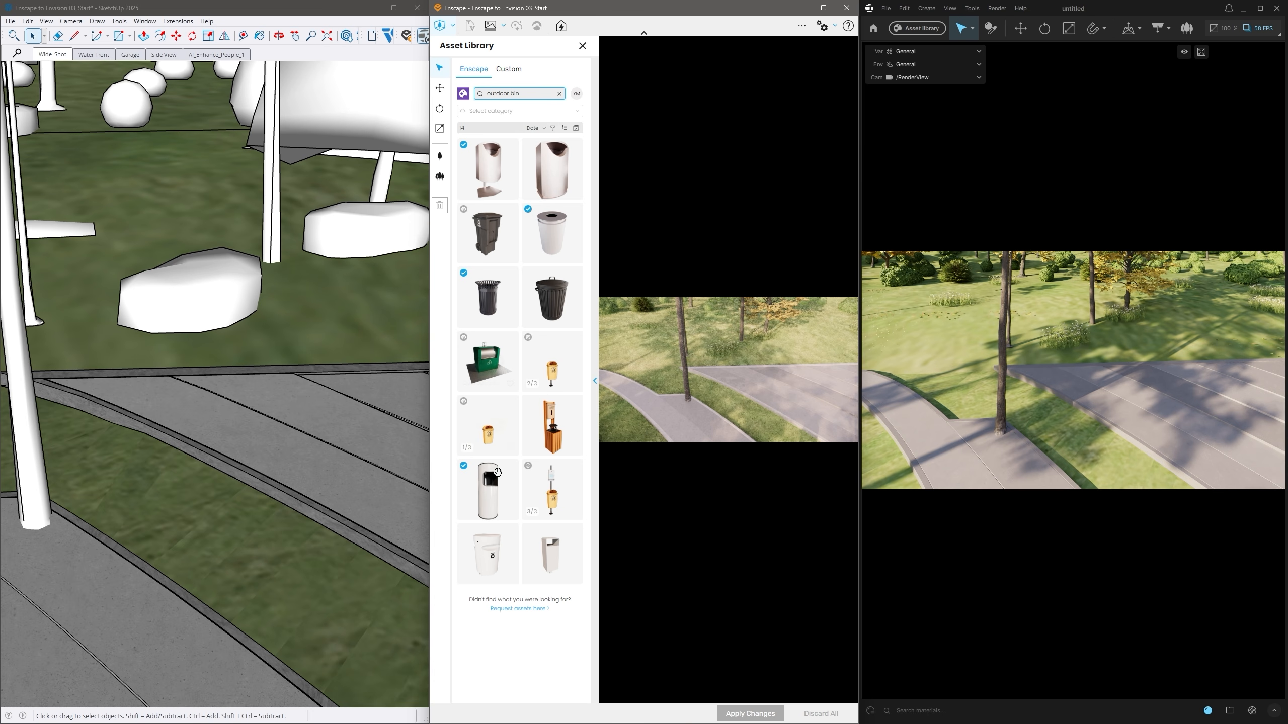
{"action": "left_click", "coordinate": [497, 493]}
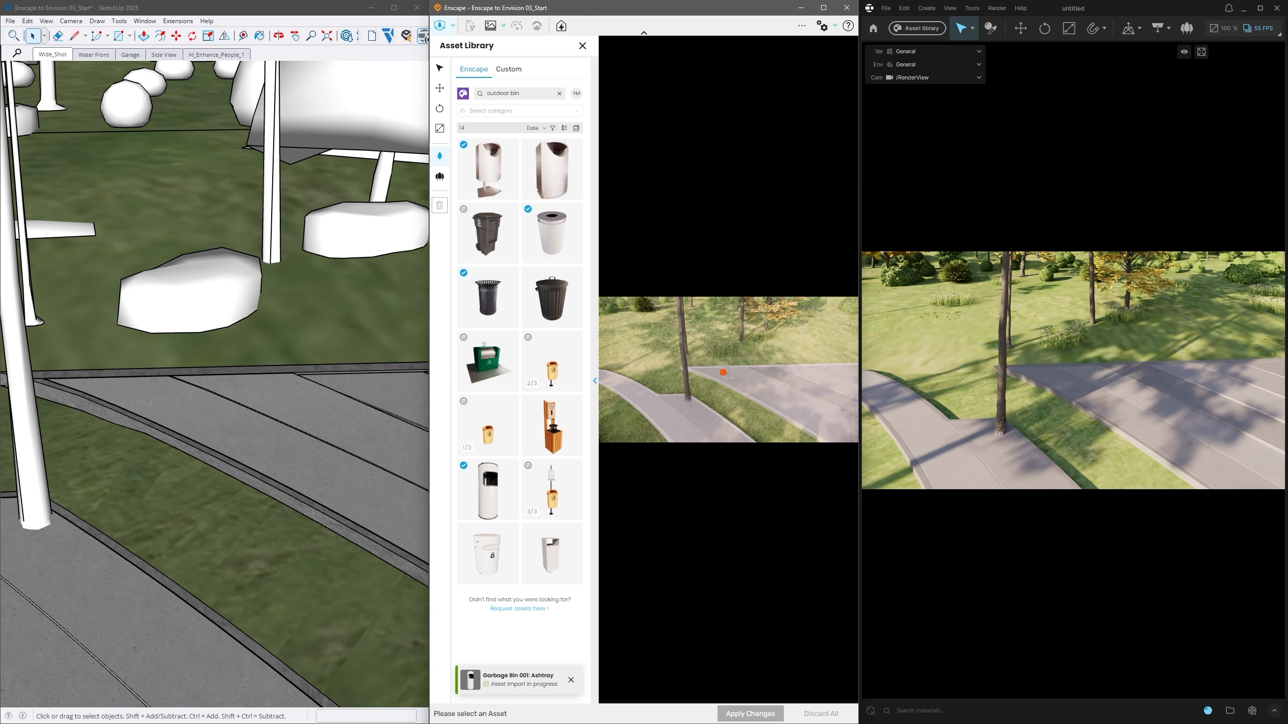
{"action": "left_click", "coordinate": [716, 372]}
{"action": "left_click", "coordinate": [756, 713]}
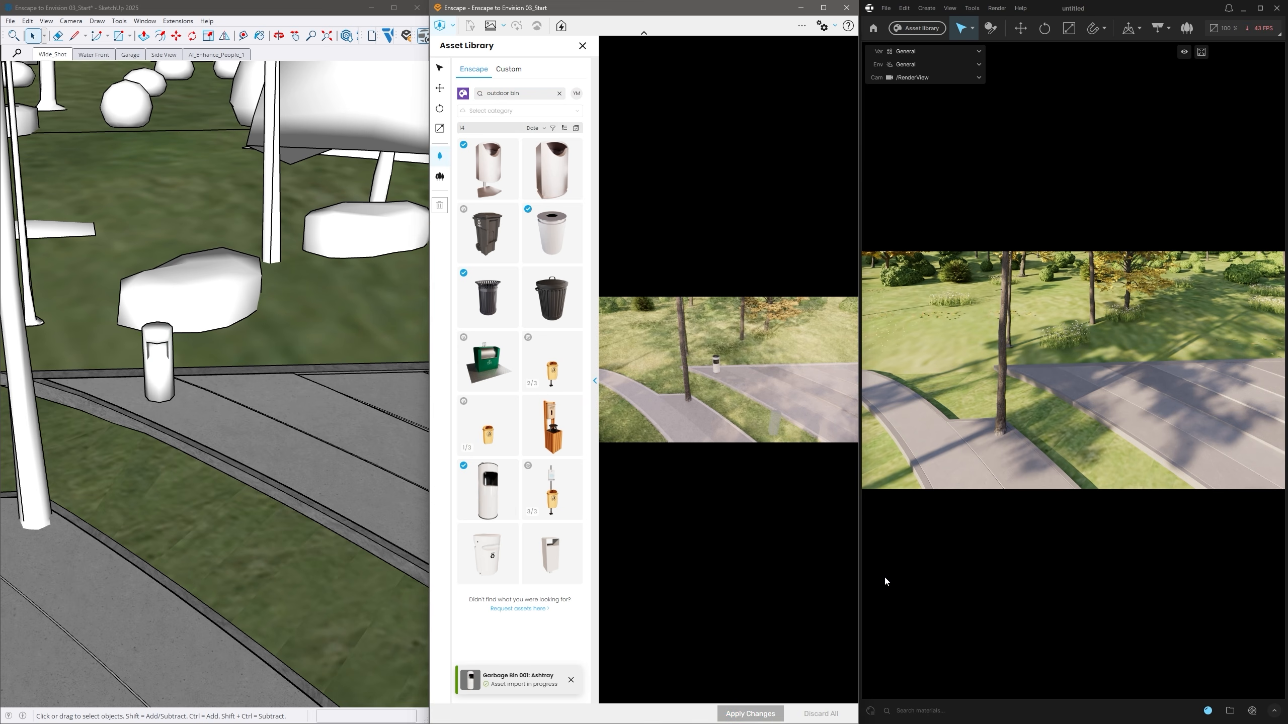
{"action": "left_click", "coordinate": [584, 46]}
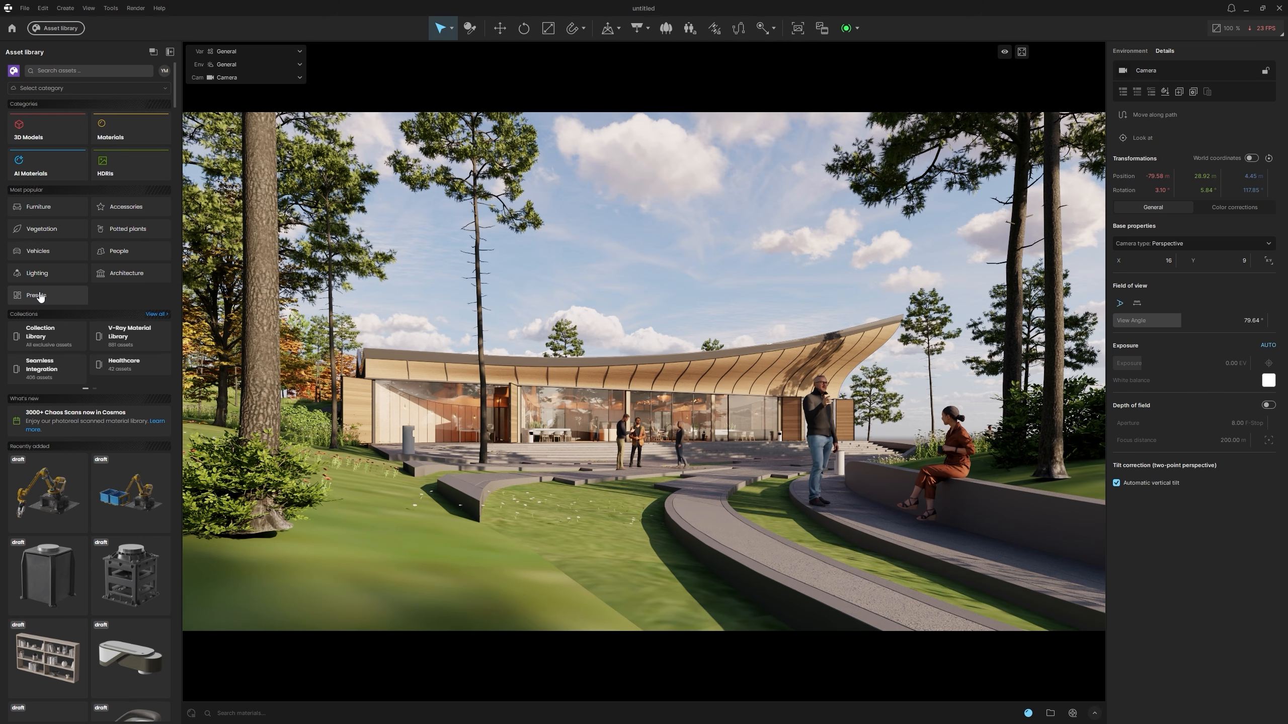
Step: Switch to Envision and scatter the presets Grass Dandelions 001 on the lawns beside the curved path and Grass Wild 001 on the grassy slope
{"action": "left_click", "coordinate": [40, 298]}
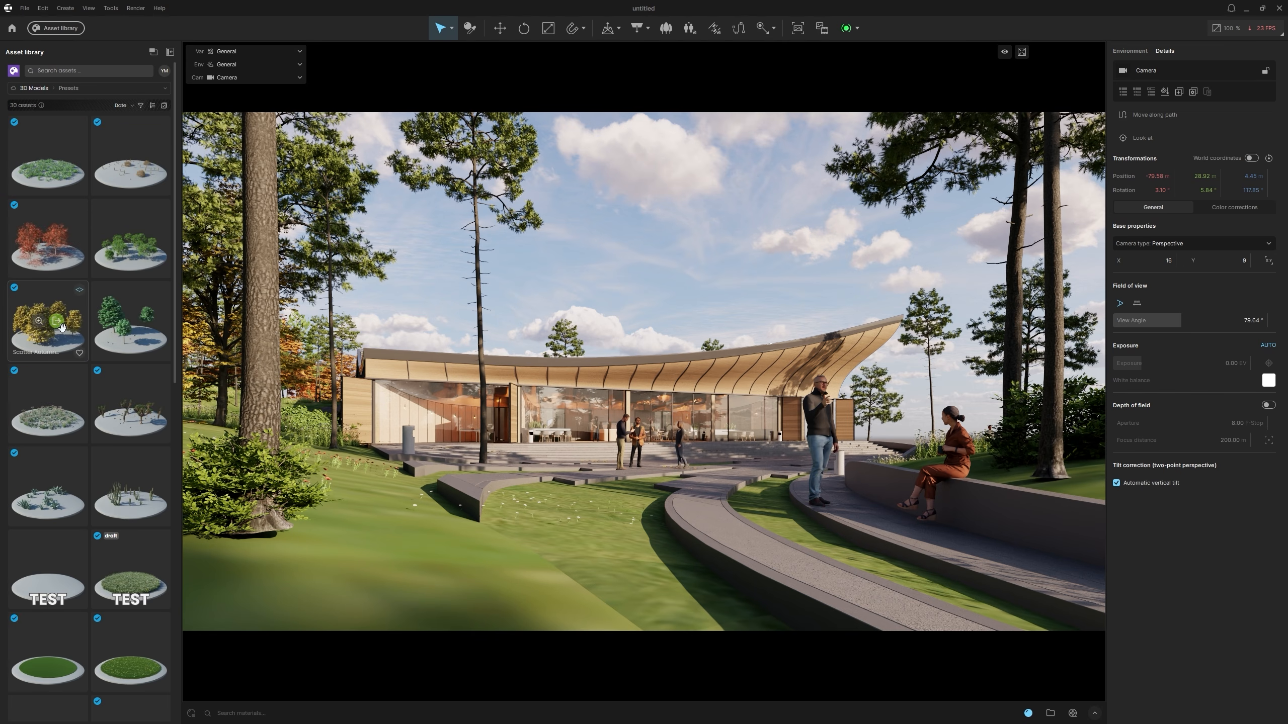
{"action": "scroll", "coordinate": [103, 450], "scroll_direction": "down", "scroll_amount": 5}
{"action": "scroll", "coordinate": [103, 450], "scroll_direction": "down", "scroll_amount": 8}
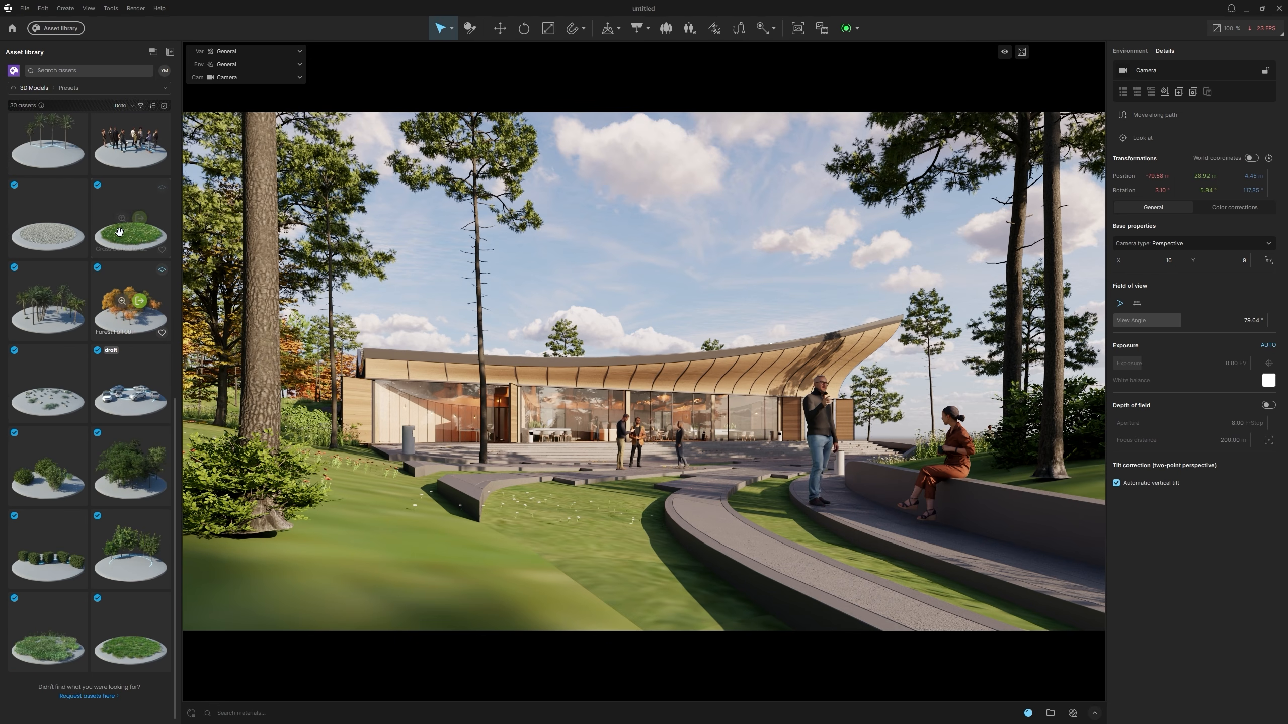
{"action": "left_click_drag", "start_coordinate": [121, 232], "coordinate": [653, 594]}
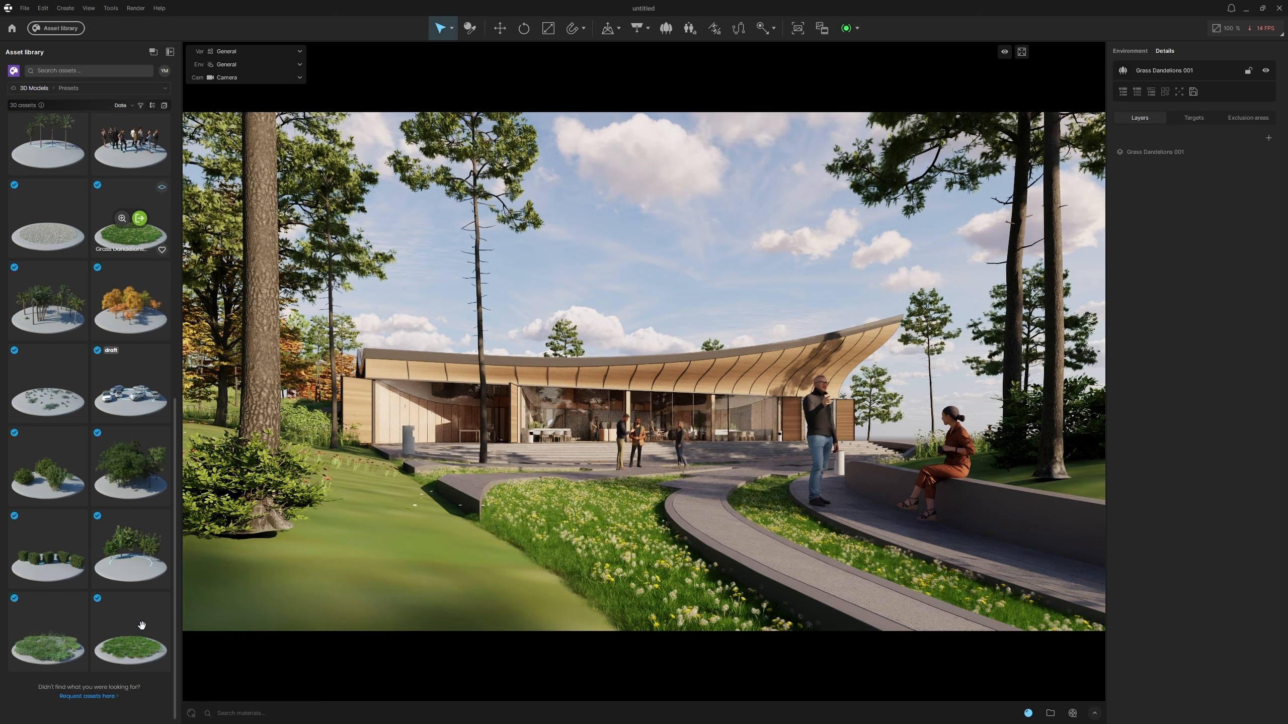
{"action": "left_click_drag", "start_coordinate": [46, 646], "coordinate": [423, 574]}
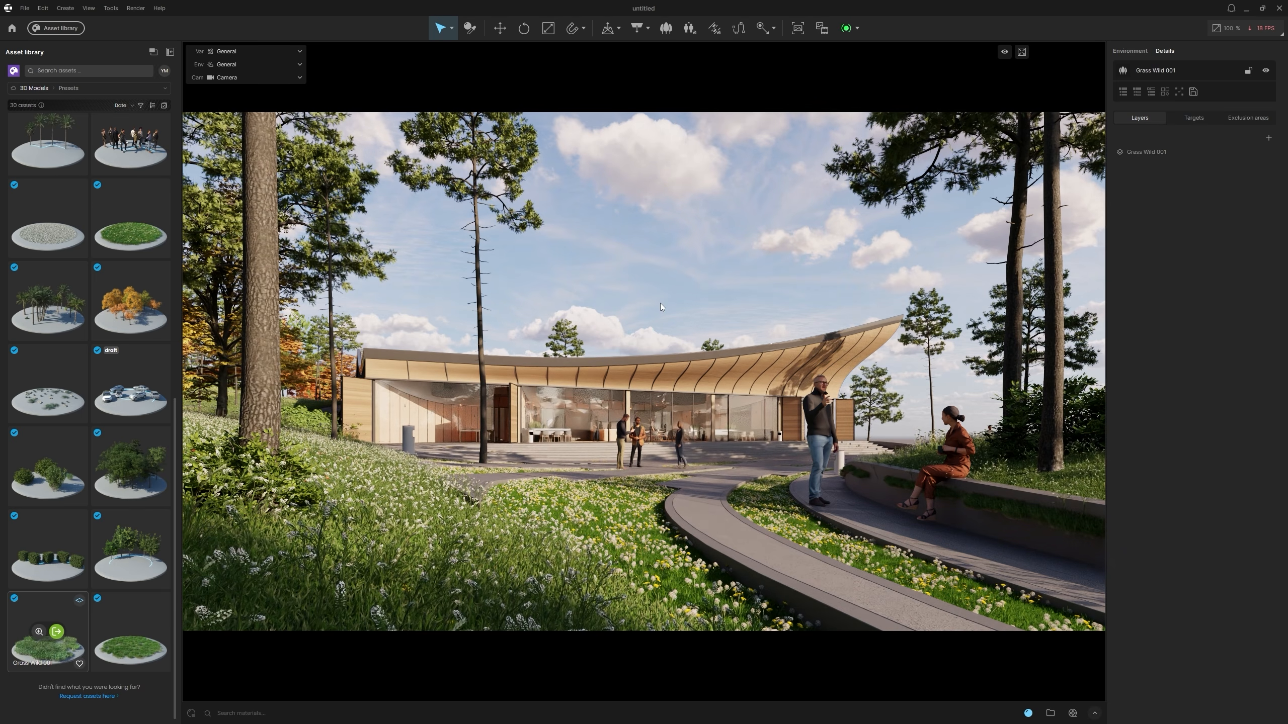
{"action": "left_click", "coordinate": [660, 307]}
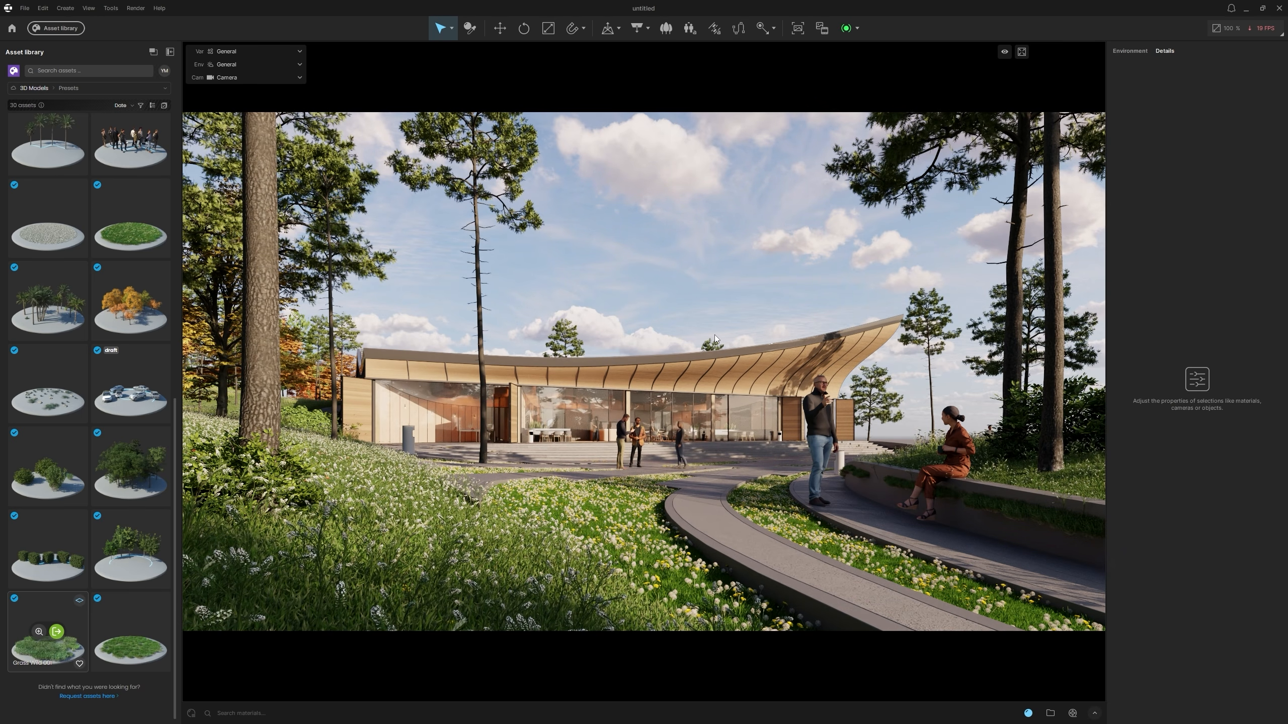
Step: Search the asset library for "outdoor" and place Commons ADA 8 Table on the terrace near the bin, working in the Perspective view
{"action": "left_click", "coordinate": [60, 72]}
{"action": "type", "text": "outdoor"}
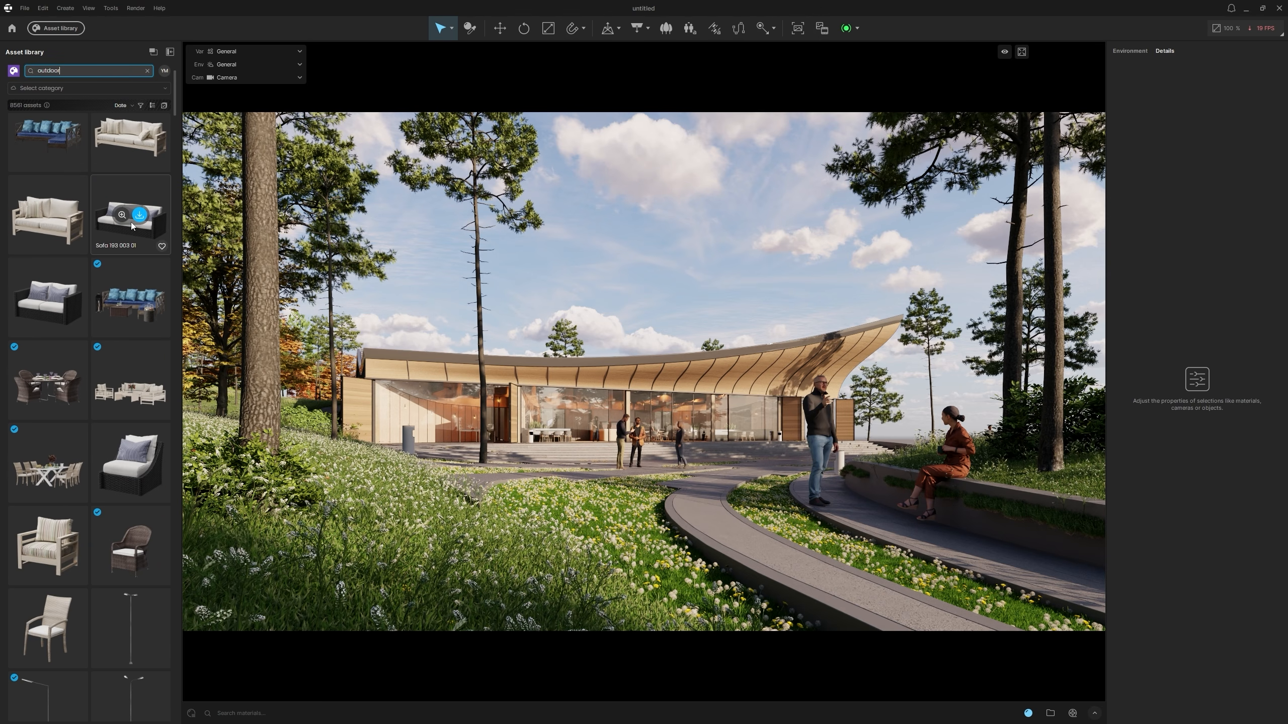
{"action": "scroll", "coordinate": [119, 320], "scroll_direction": "up", "scroll_amount": 6}
{"action": "scroll", "coordinate": [120, 319], "scroll_direction": "up", "scroll_amount": 6}
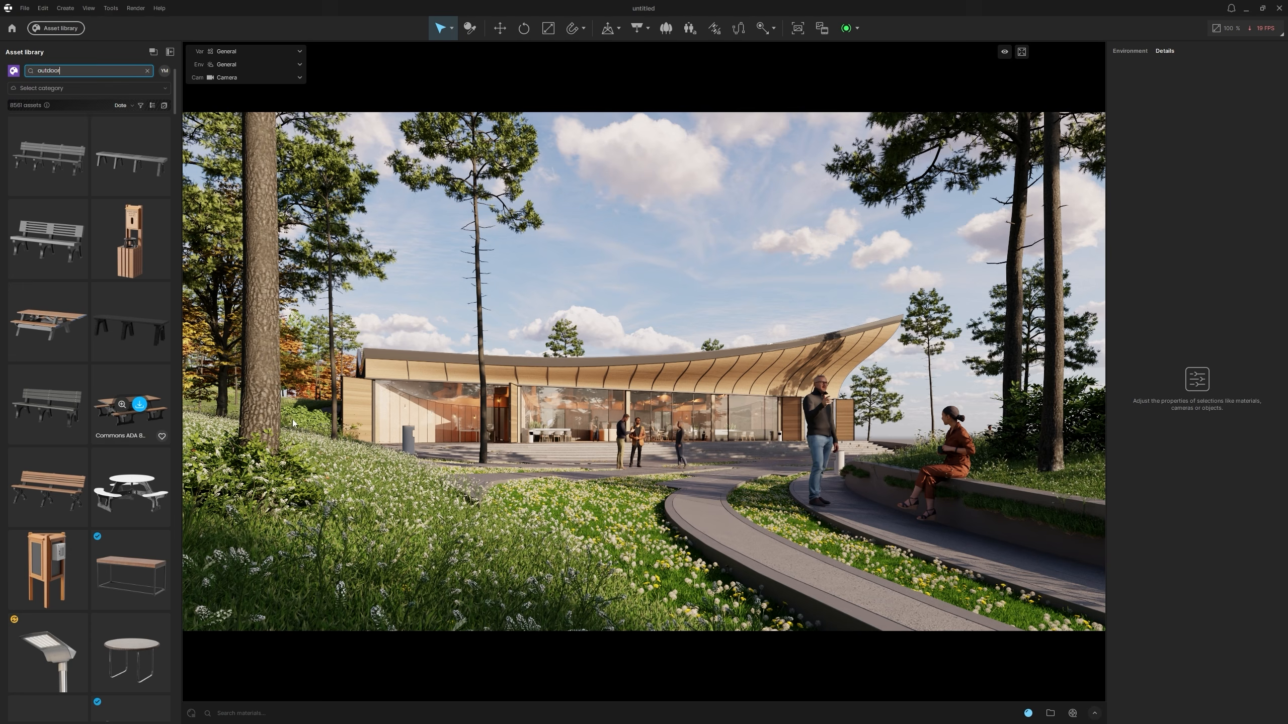
{"action": "left_click", "coordinate": [242, 80]}
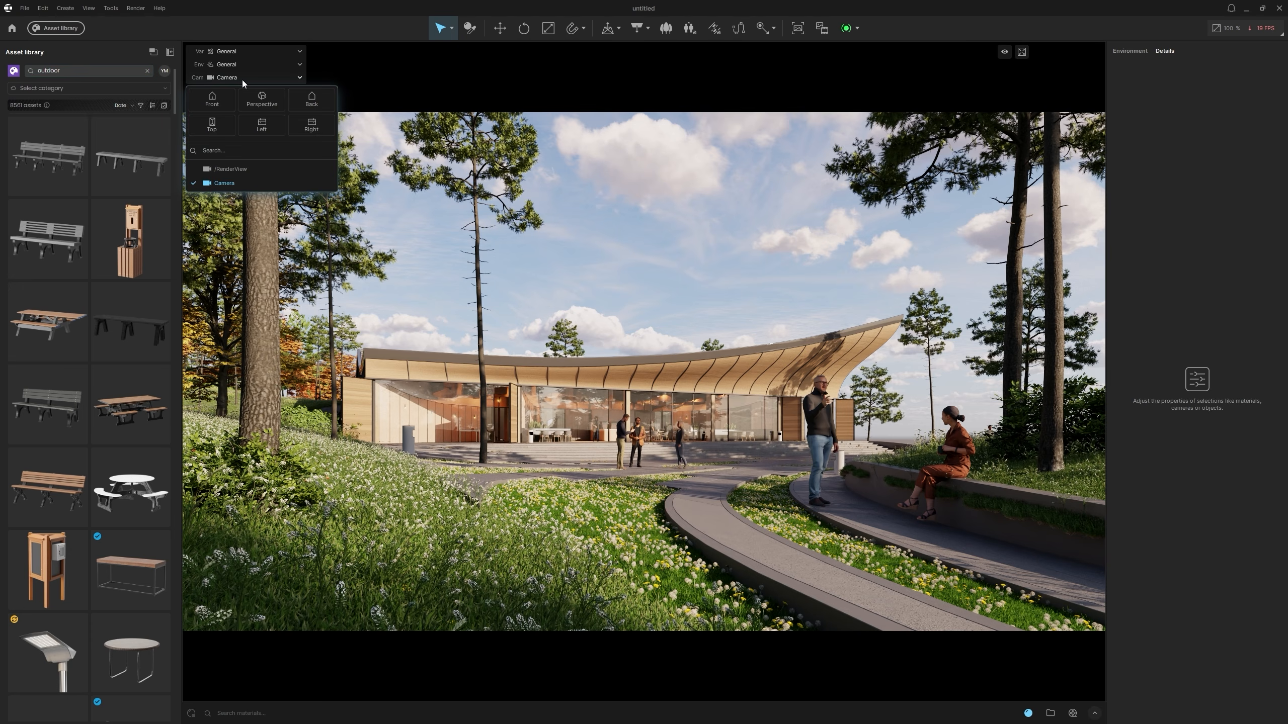
{"action": "left_click", "coordinate": [268, 109]}
{"action": "scroll", "coordinate": [451, 470], "scroll_direction": "up", "scroll_amount": 5}
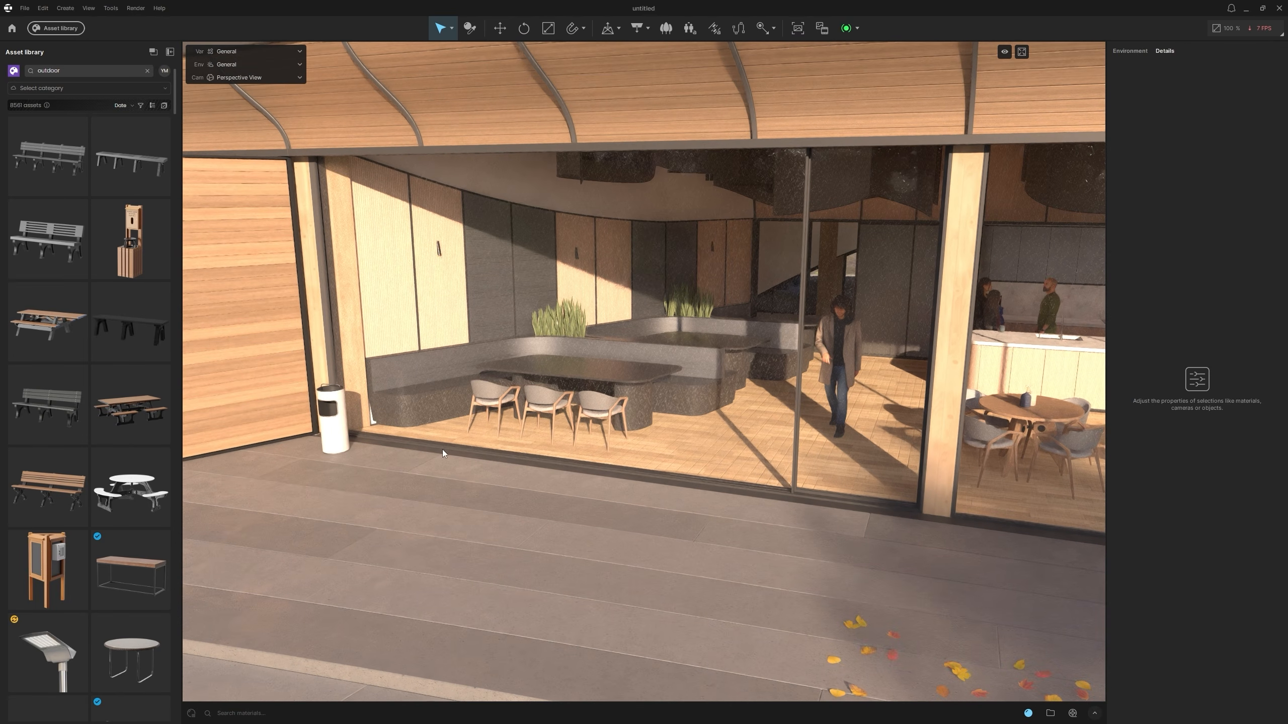
{"action": "left_click", "coordinate": [140, 404]}
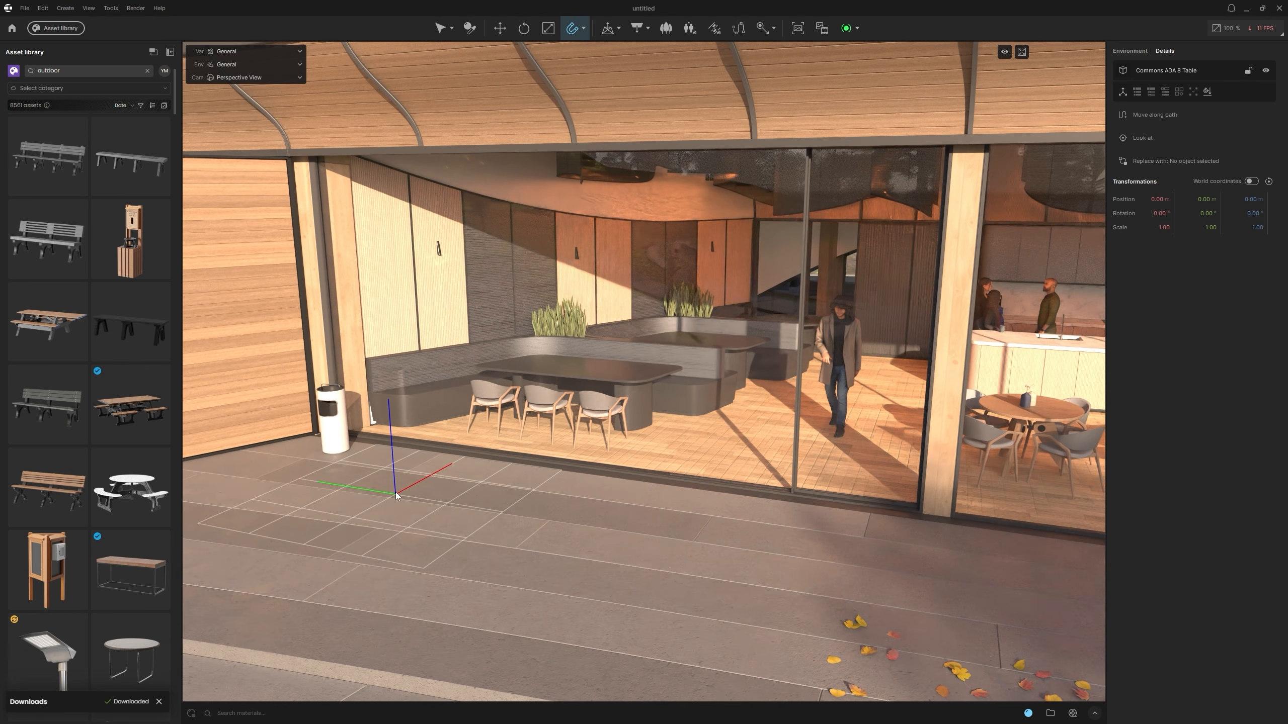
{"action": "left_click", "coordinate": [396, 492]}
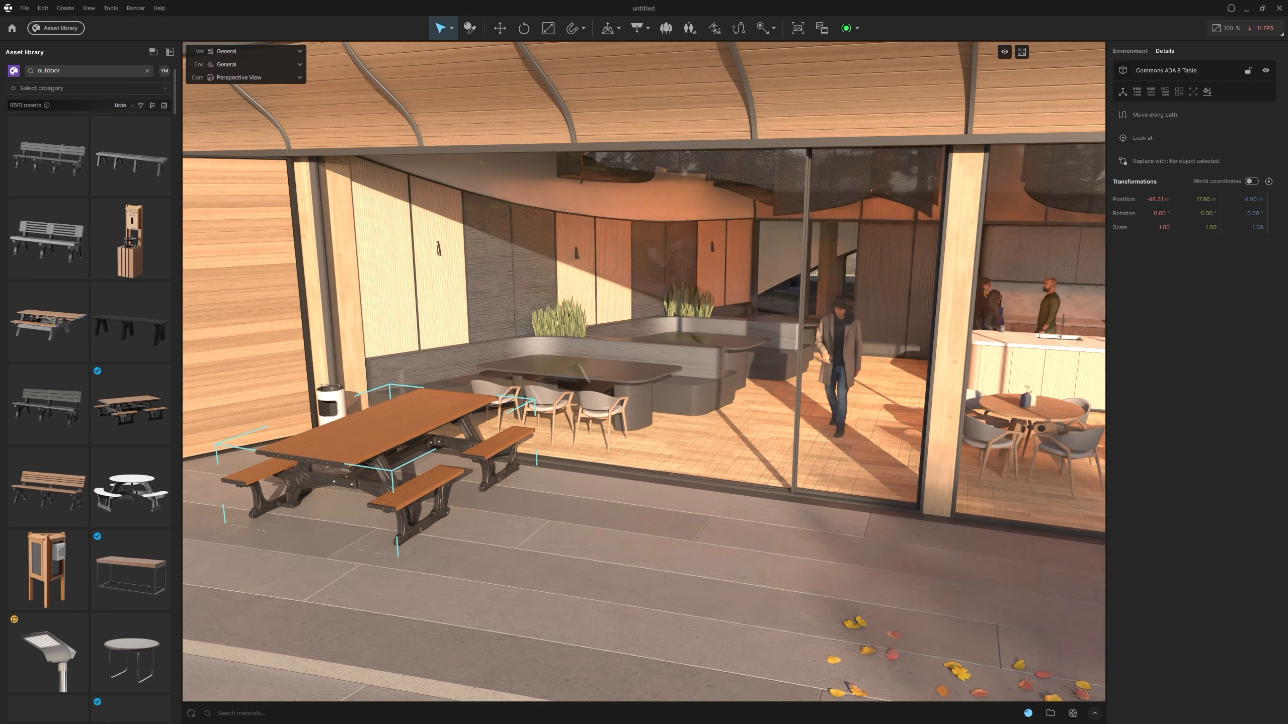
Step: Start an Anima crowd and draw its path along the upper terrace in front of the glazed facade to the far open door panel
{"action": "middle_click_drag", "start_coordinate": [393, 493], "coordinate": [397, 501]}
{"action": "right_click_drag", "start_coordinate": [397, 500], "coordinate": [394, 505]}
{"action": "key", "text": "a"}
{"action": "scroll", "coordinate": [459, 495], "scroll_direction": "down", "scroll_amount": 5}
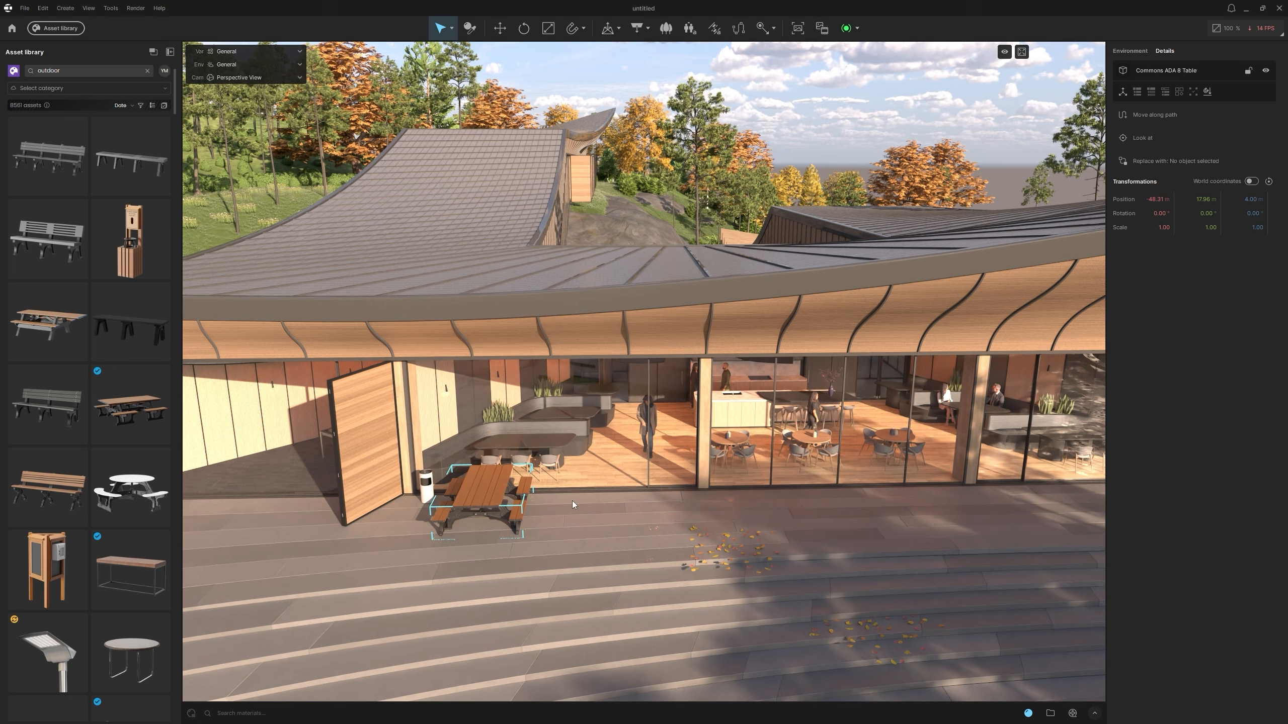
{"action": "left_click", "coordinate": [689, 29]}
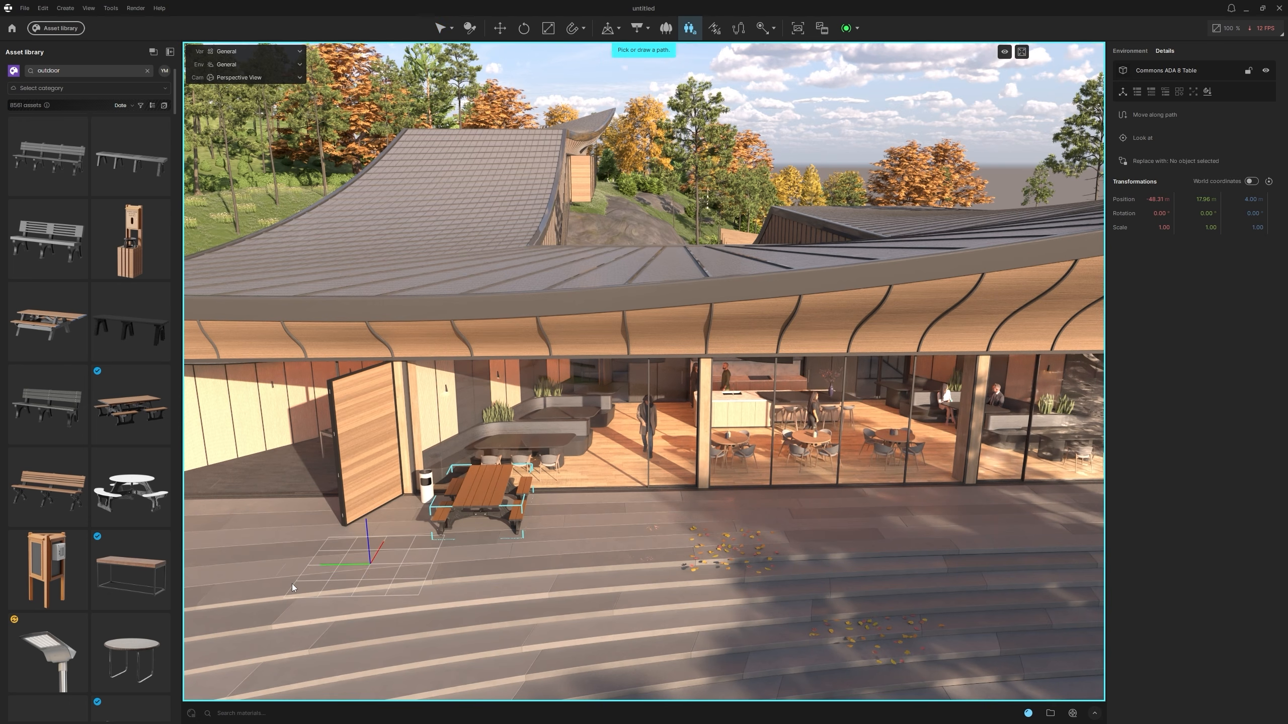
{"action": "left_click", "coordinate": [275, 584]}
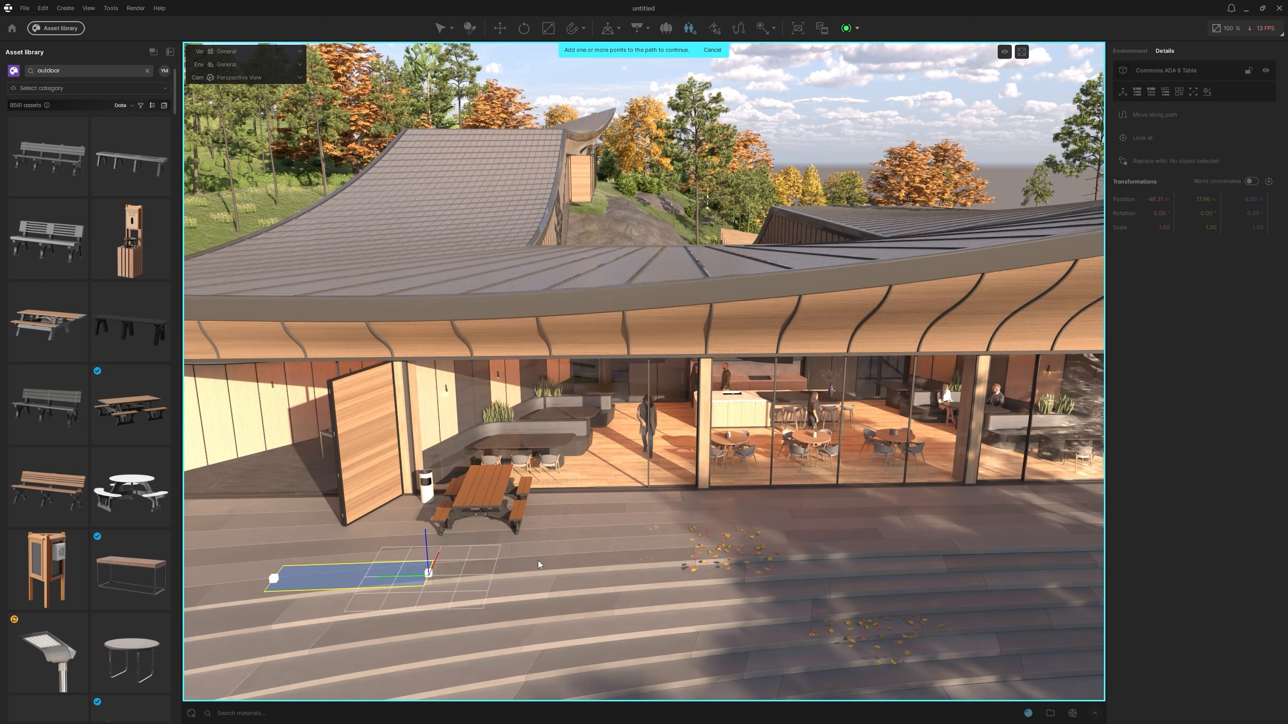
{"action": "left_click", "coordinate": [555, 546]}
{"action": "left_click", "coordinate": [896, 537]}
{"action": "scroll", "coordinate": [634, 482], "scroll_direction": "down", "scroll_amount": 5}
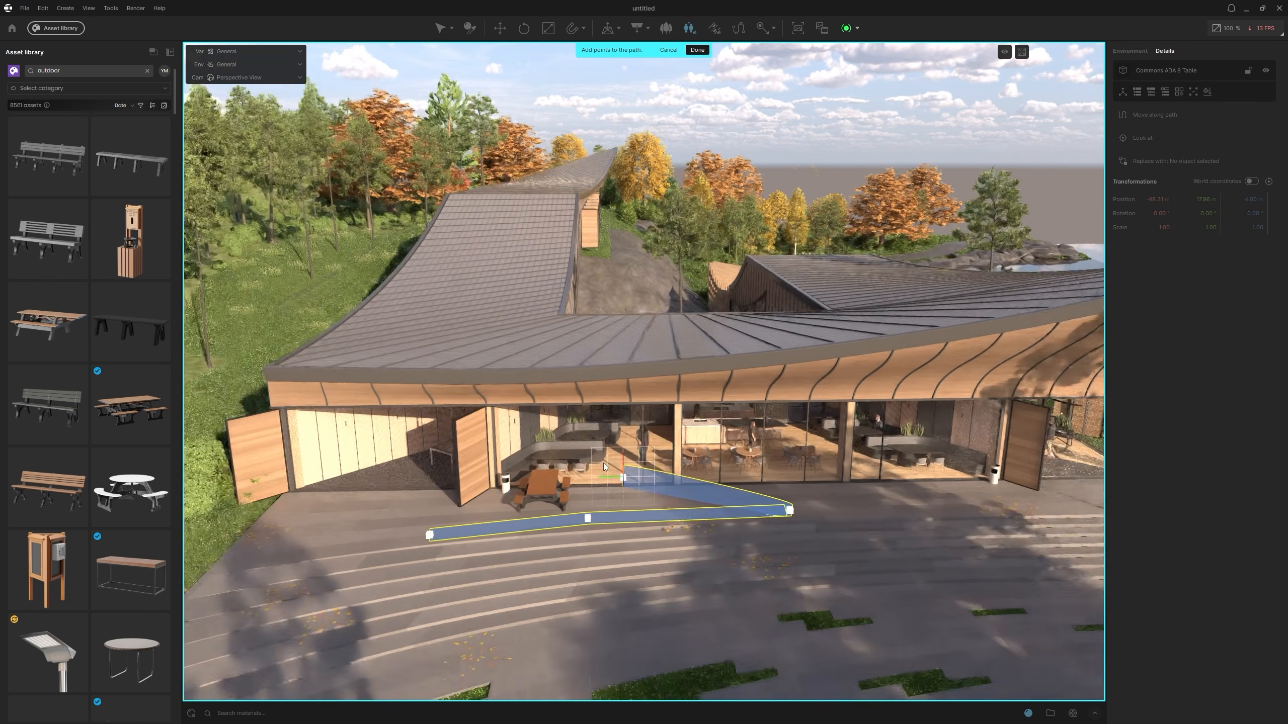
{"action": "scroll", "coordinate": [938, 500], "scroll_direction": "up", "scroll_amount": 4}
{"action": "left_click", "coordinate": [908, 498]}
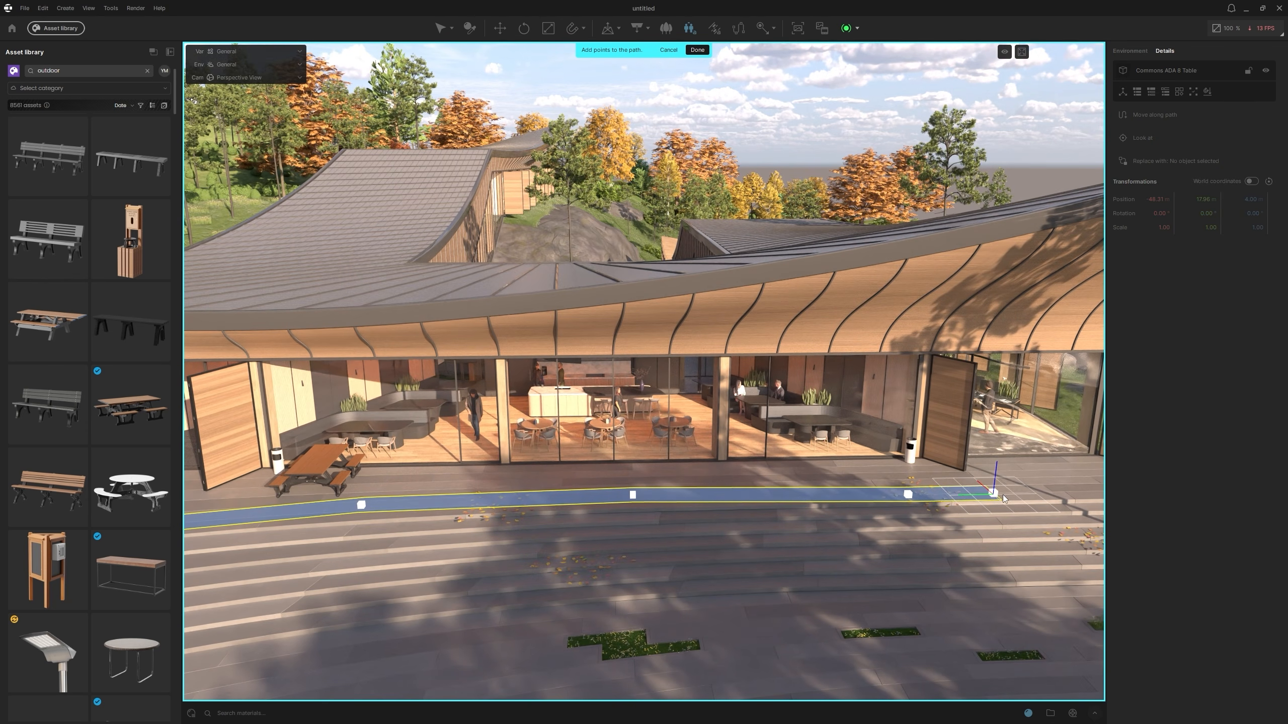
{"action": "left_click", "coordinate": [1007, 495]}
Step: Extend the crowd path from the far end of the terrace down the steps onto the lower plaza
{"action": "scroll", "coordinate": [1009, 497], "scroll_direction": "down", "scroll_amount": 5}
{"action": "scroll", "coordinate": [1054, 512], "scroll_direction": "up", "scroll_amount": 5}
{"action": "scroll", "coordinate": [1053, 518], "scroll_direction": "up", "scroll_amount": 3}
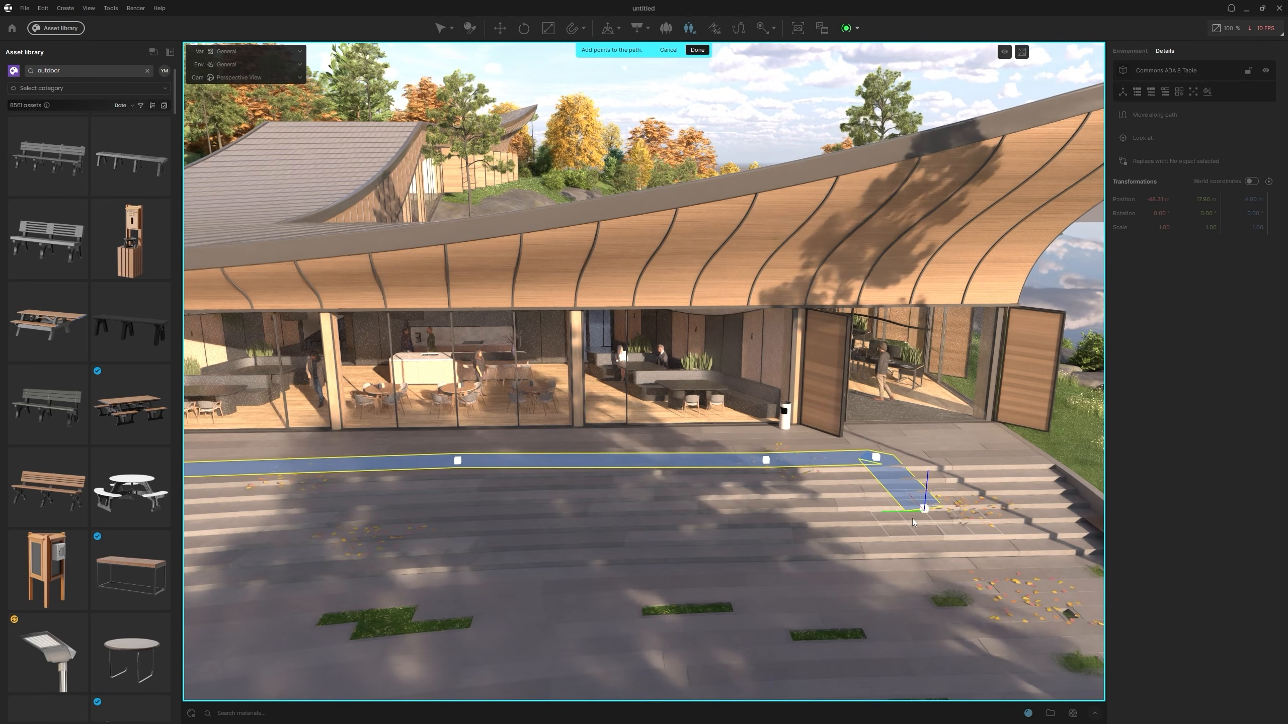
{"action": "left_click", "coordinate": [944, 504]}
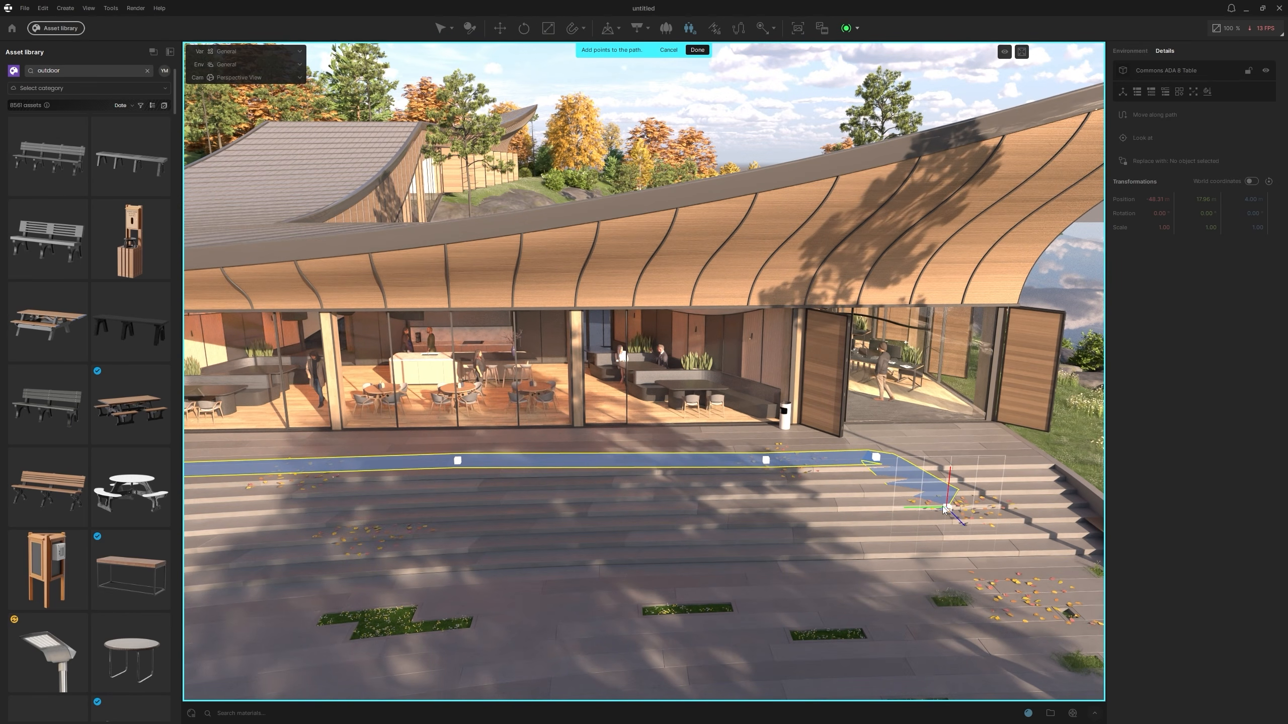
{"action": "scroll", "coordinate": [946, 502], "scroll_direction": "up", "scroll_amount": 5}
{"action": "scroll", "coordinate": [914, 436], "scroll_direction": "down", "scroll_amount": 5}
{"action": "scroll", "coordinate": [914, 487], "scroll_direction": "up", "scroll_amount": 3}
{"action": "left_click", "coordinate": [838, 552]}
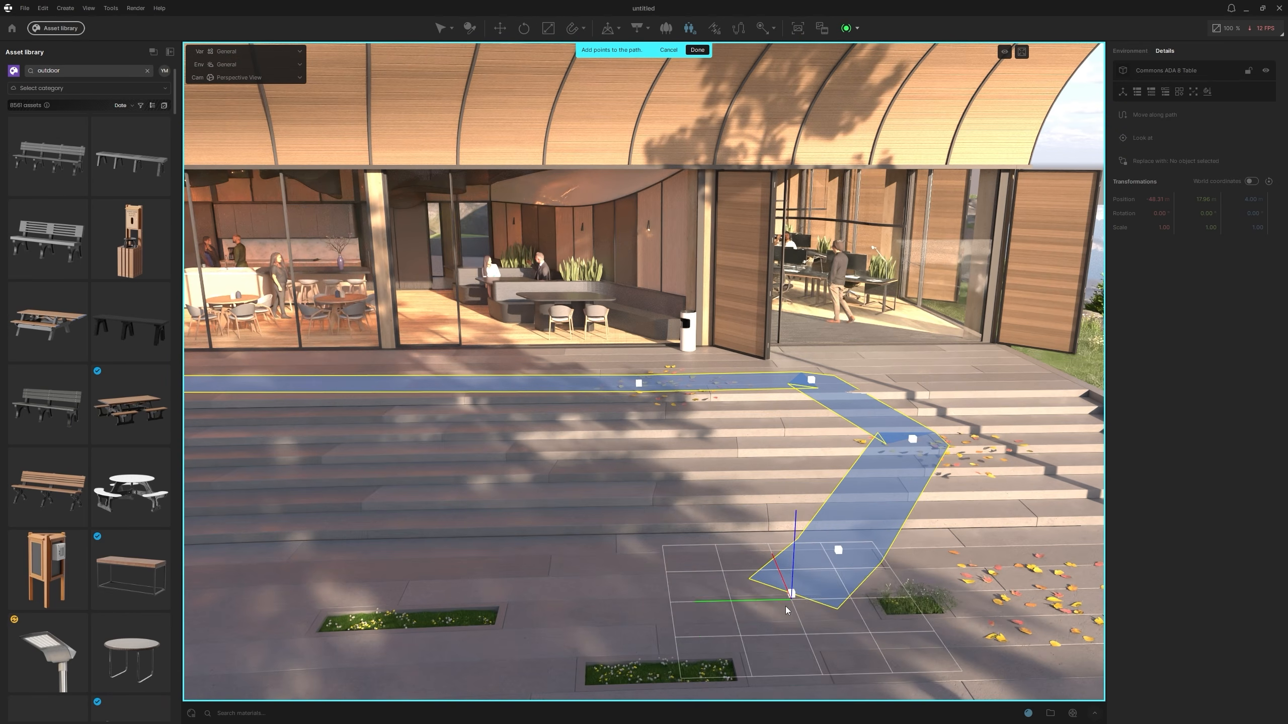
{"action": "left_click", "coordinate": [764, 632]}
{"action": "scroll", "coordinate": [851, 623], "scroll_direction": "down", "scroll_amount": 5}
{"action": "scroll", "coordinate": [856, 624], "scroll_direction": "down", "scroll_amount": 2}
{"action": "left_click", "coordinate": [857, 623]}
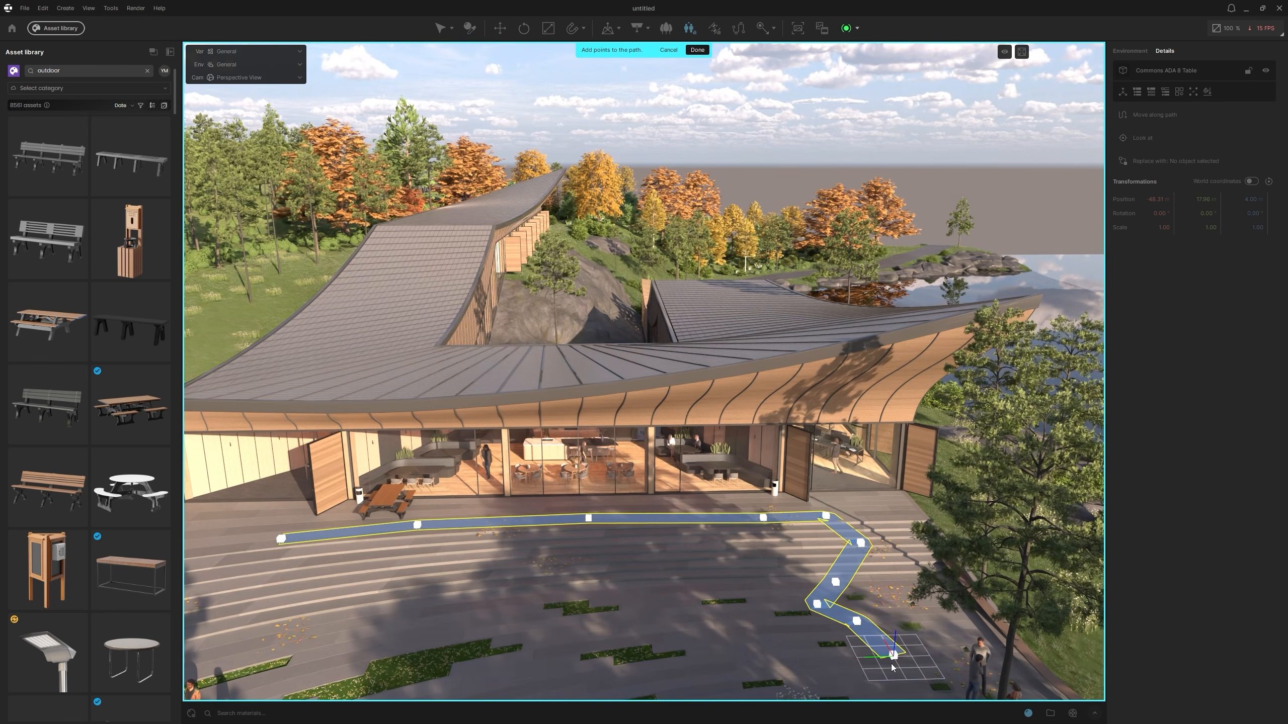
Step: Continue the crowd path across the lower plaza between the planting beds, back towards the picnic table's side
{"action": "left_click", "coordinate": [892, 663]}
{"action": "left_click", "coordinate": [851, 682]}
{"action": "left_click", "coordinate": [780, 658]}
{"action": "left_click", "coordinate": [689, 624]}
{"action": "left_click", "coordinate": [580, 630]}
{"action": "left_click", "coordinate": [508, 620]}
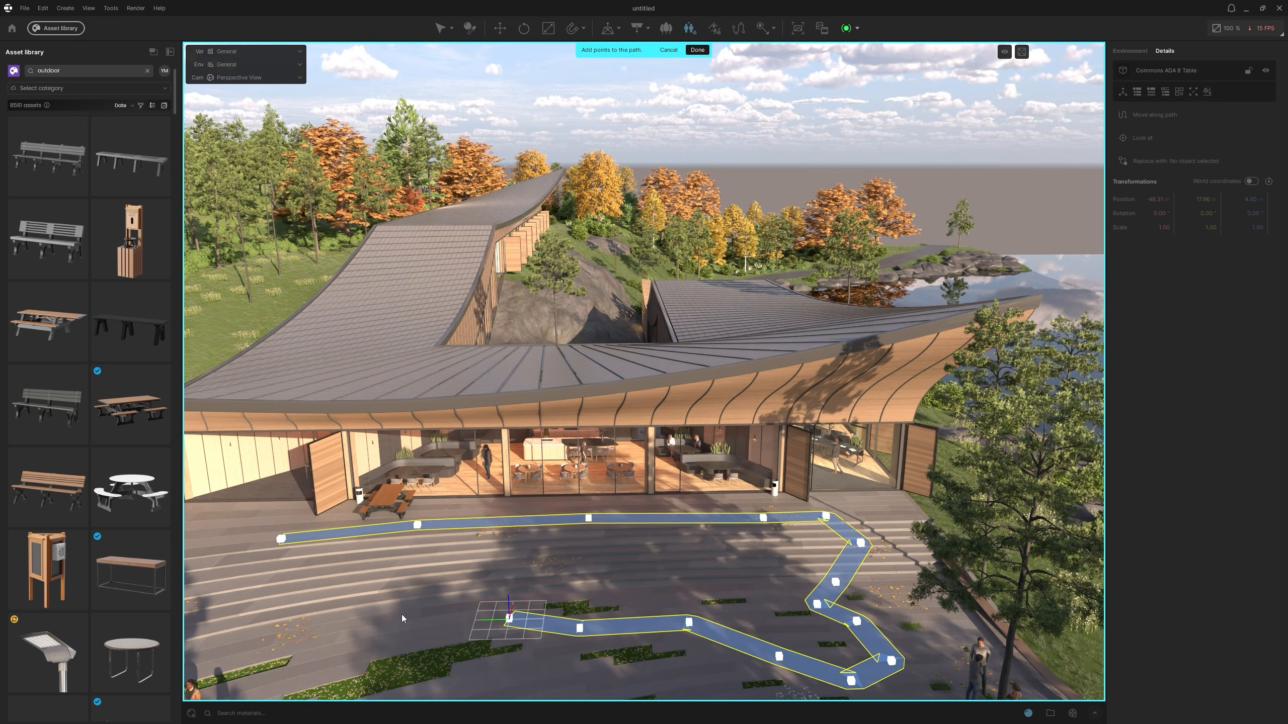
{"action": "left_click", "coordinate": [333, 628]}
Step: Curve the crowd path back up the steps beside the grassy slope to the upper terrace and finish drawing it
{"action": "middle_click_drag", "start_coordinate": [317, 624], "coordinate": [114, 672]}
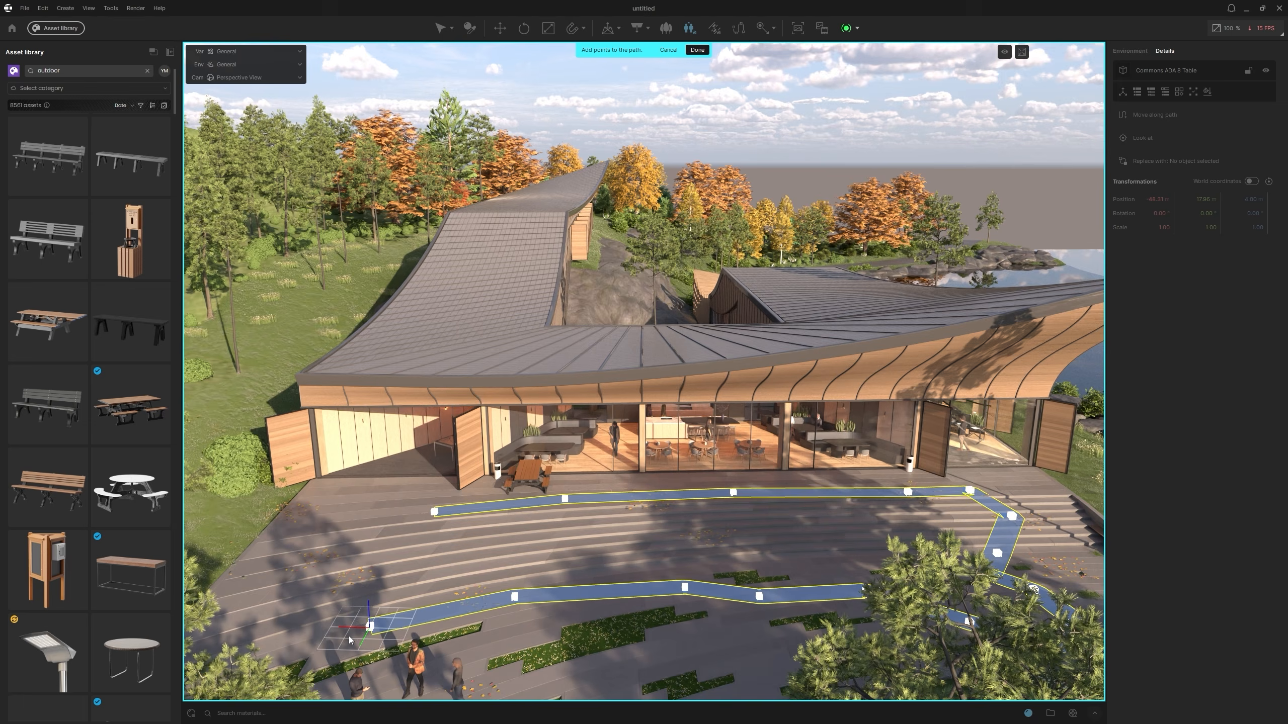
{"action": "left_click", "coordinate": [369, 628]}
{"action": "scroll", "coordinate": [322, 637], "scroll_direction": "up", "scroll_amount": 5}
{"action": "middle_click_drag", "start_coordinate": [325, 630], "coordinate": [721, 534]}
{"action": "left_click", "coordinate": [576, 522]}
{"action": "left_click", "coordinate": [454, 459]}
{"action": "left_click", "coordinate": [470, 368]}
{"action": "left_click", "coordinate": [541, 343]}
{"action": "left_click", "coordinate": [756, 329]}
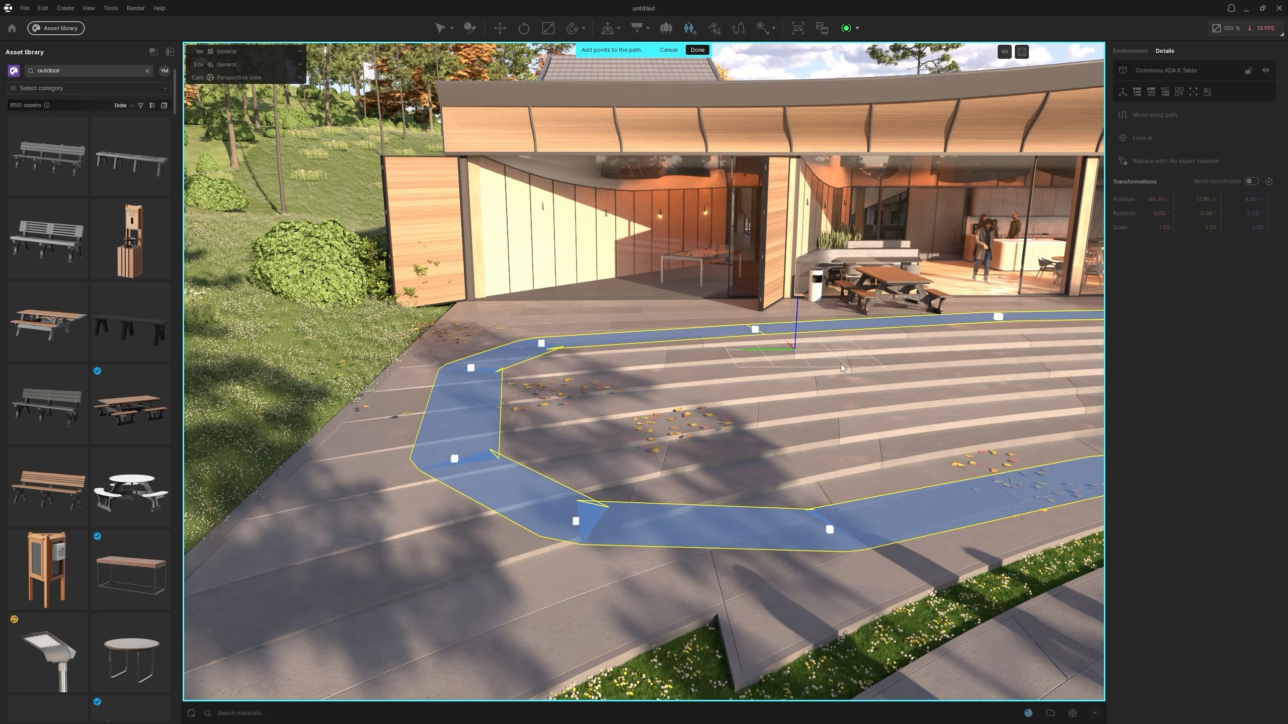
{"action": "left_click", "coordinate": [697, 50]}
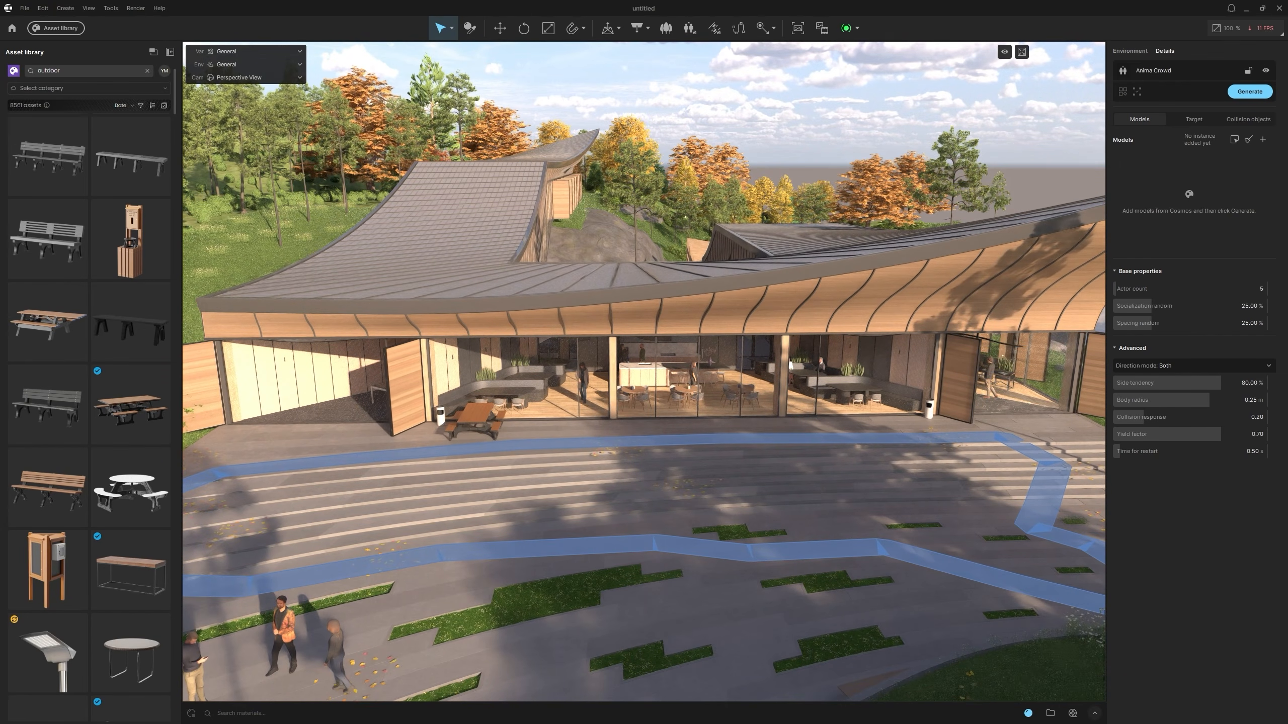
Step: Generate the Anima crowd's people along the path and preview their walking by playing the animation on the timeline
{"action": "left_click", "coordinate": [1247, 93]}
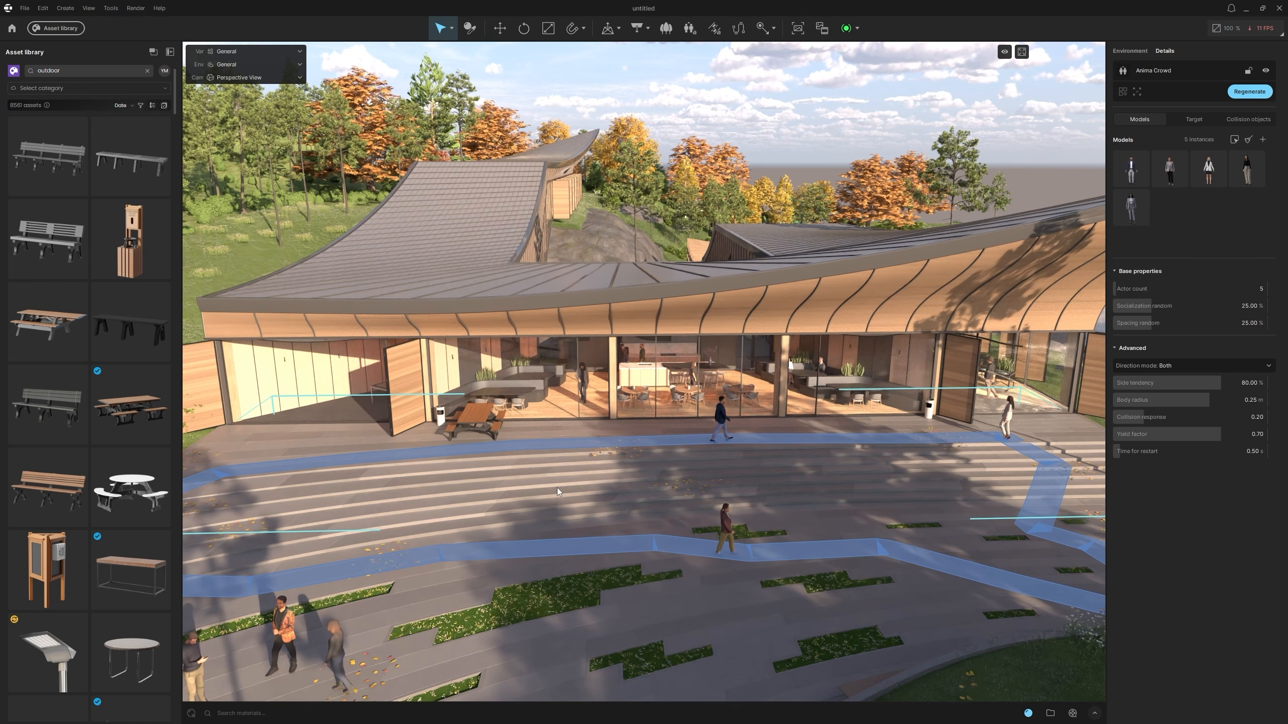
{"action": "left_click", "coordinate": [1093, 713]}
{"action": "left_click", "coordinate": [644, 537]}
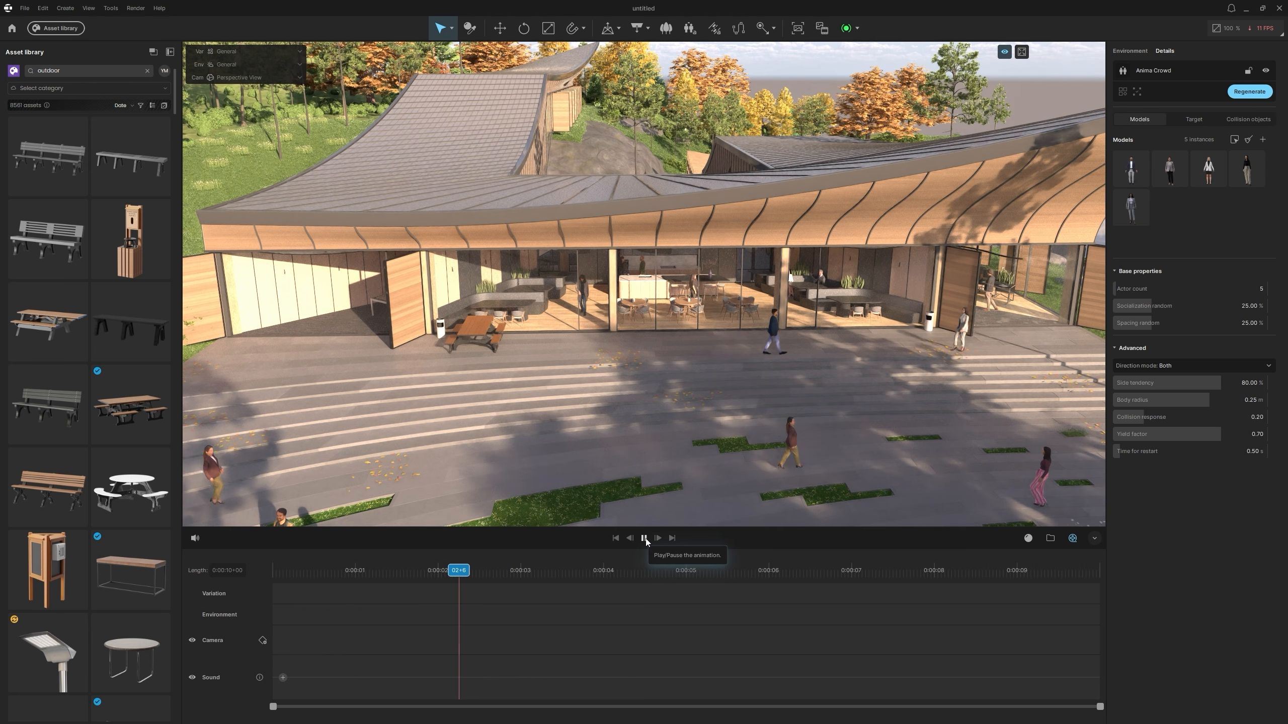
{"action": "left_click", "coordinate": [644, 538]}
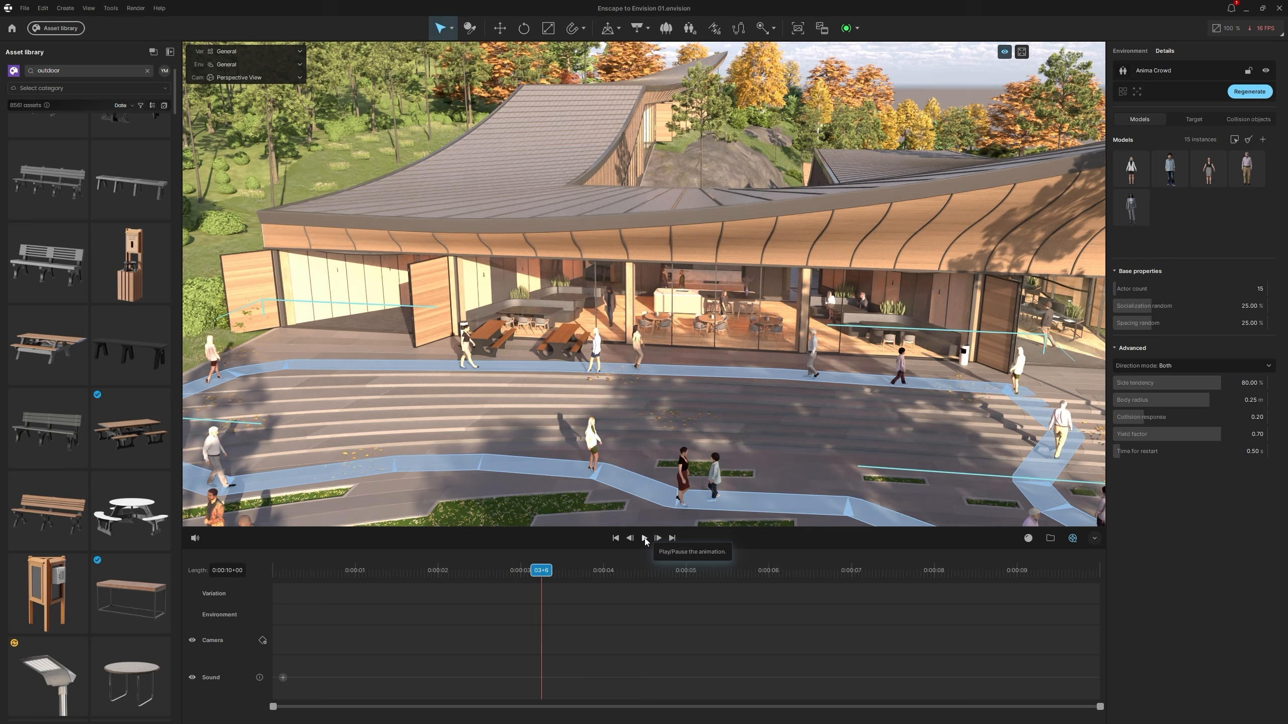
{"action": "left_click", "coordinate": [644, 539]}
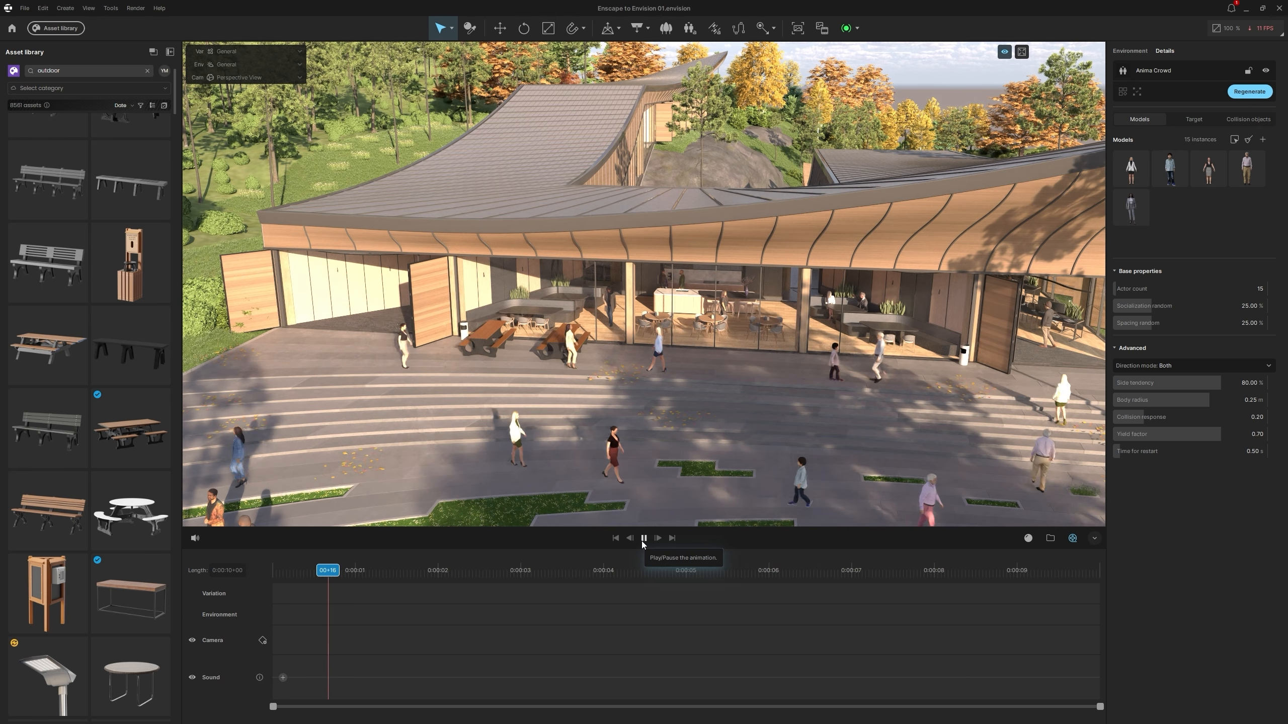
{"action": "left_click", "coordinate": [643, 539]}
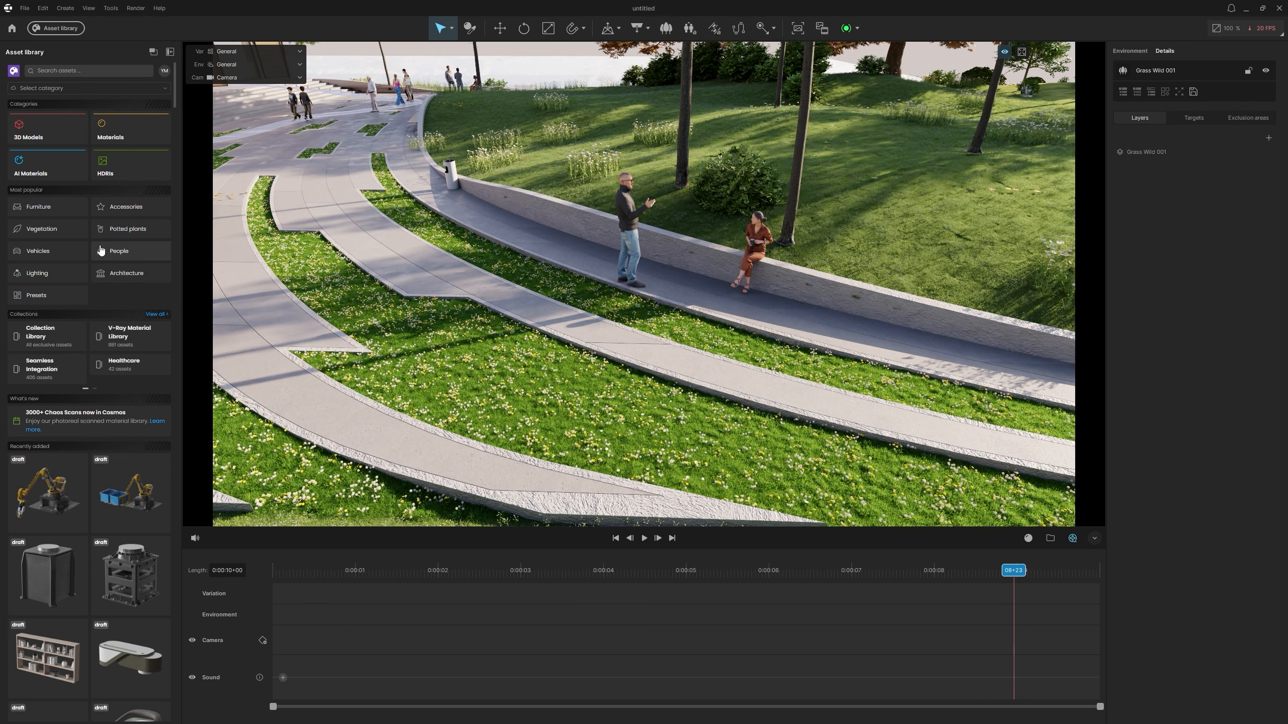
Step: Browse the People category of the 3D model library and filter it to assets with the Animation feature
{"action": "left_click", "coordinate": [119, 251]}
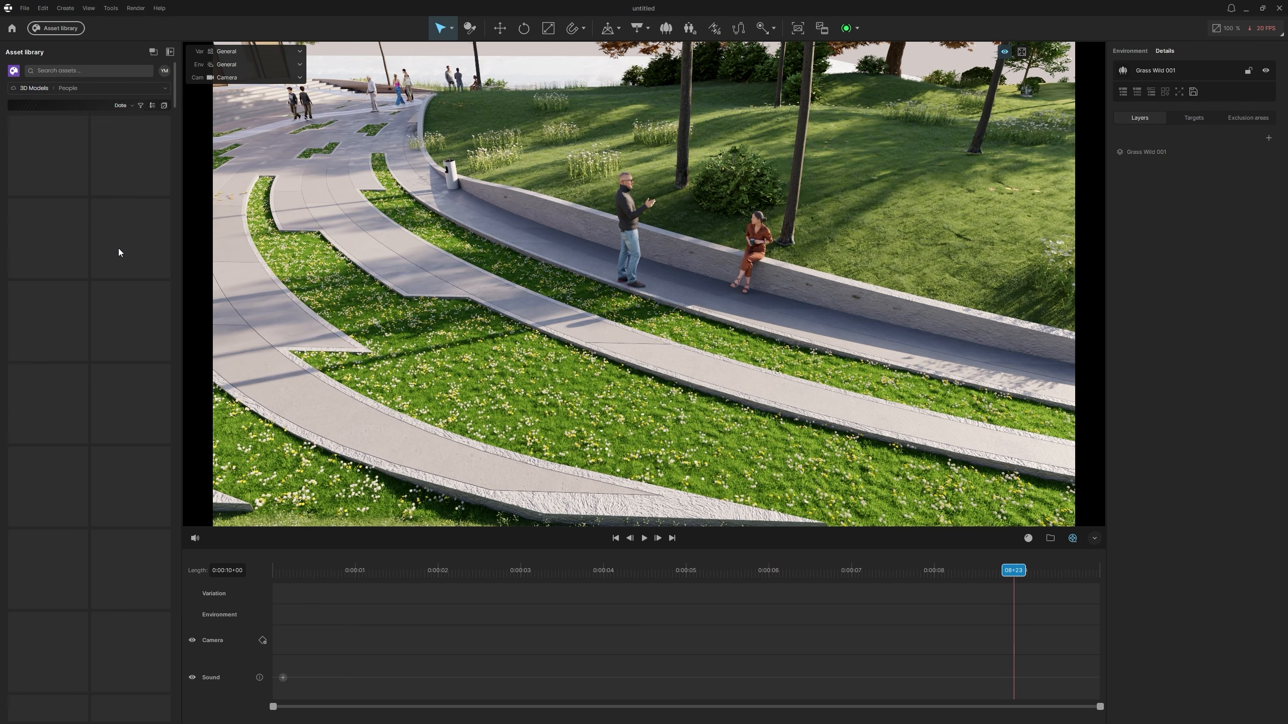
{"action": "left_click", "coordinate": [141, 105]}
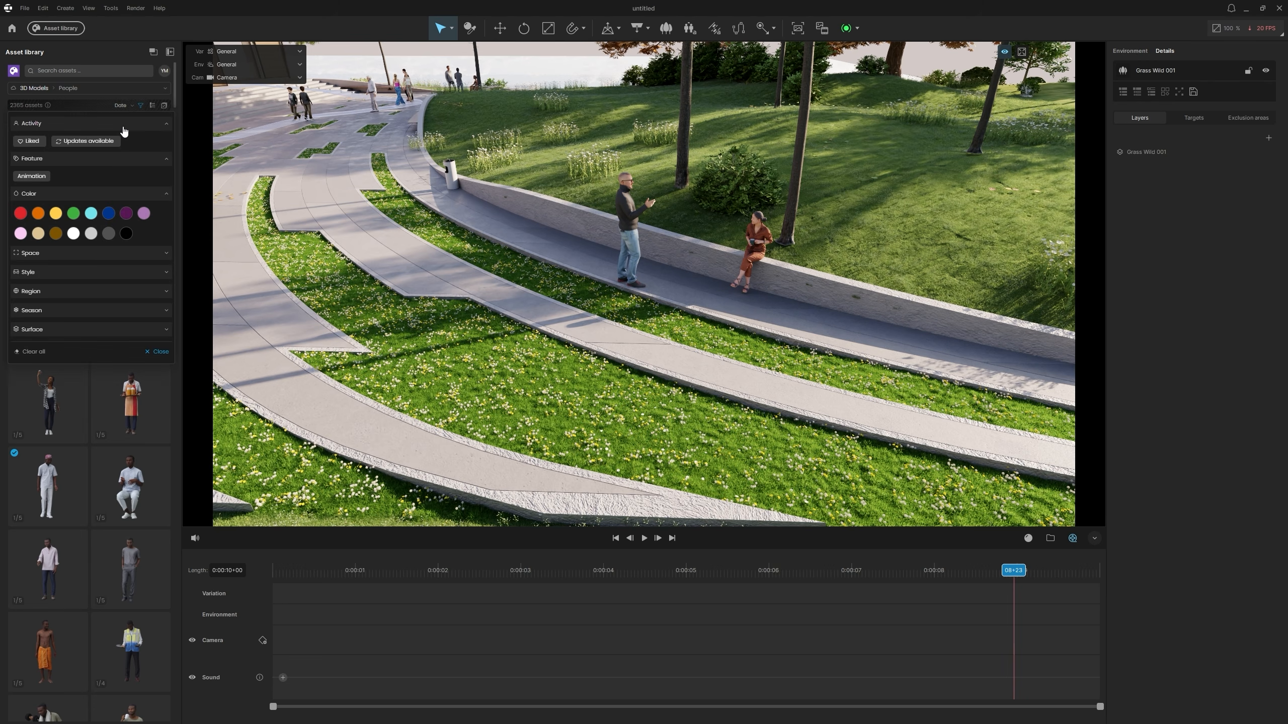
{"action": "left_click", "coordinate": [30, 176]}
{"action": "left_click", "coordinate": [141, 106]}
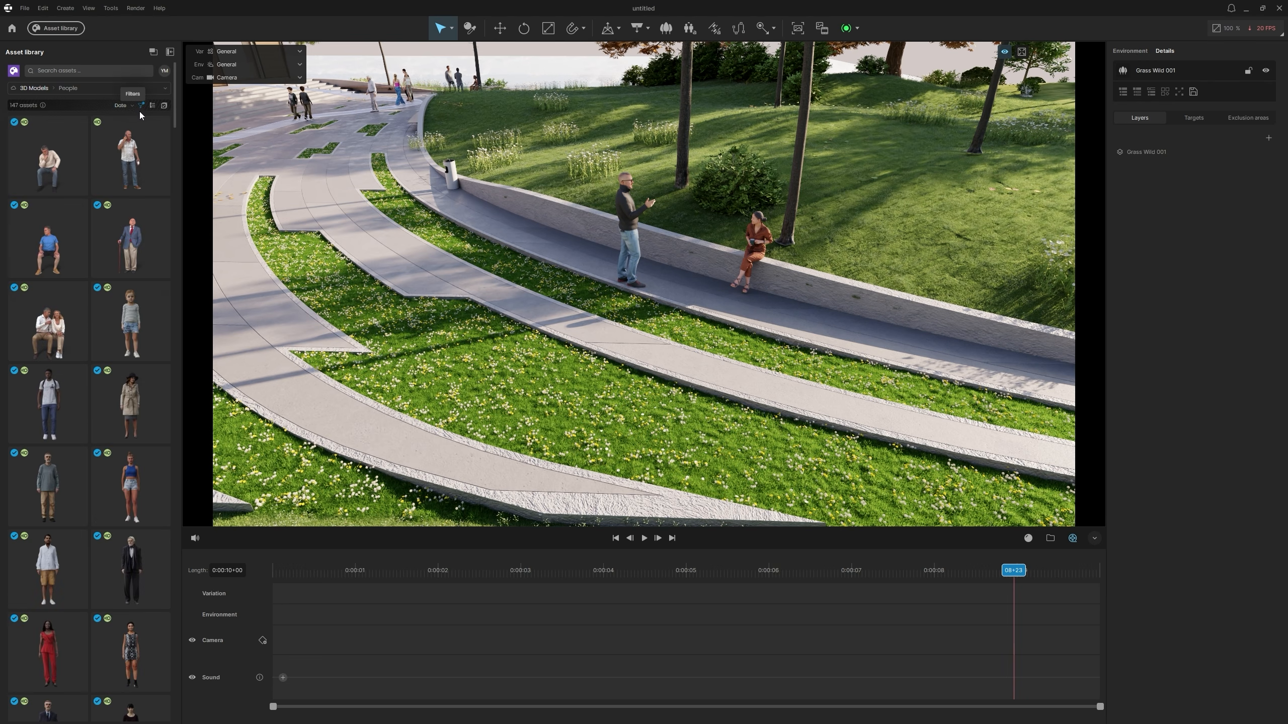
Step: Place the animated elder woman with a phone on the curved walkway in the foreground, accepting the 4D character notice
{"action": "scroll", "coordinate": [129, 446], "scroll_direction": "down", "scroll_amount": 10}
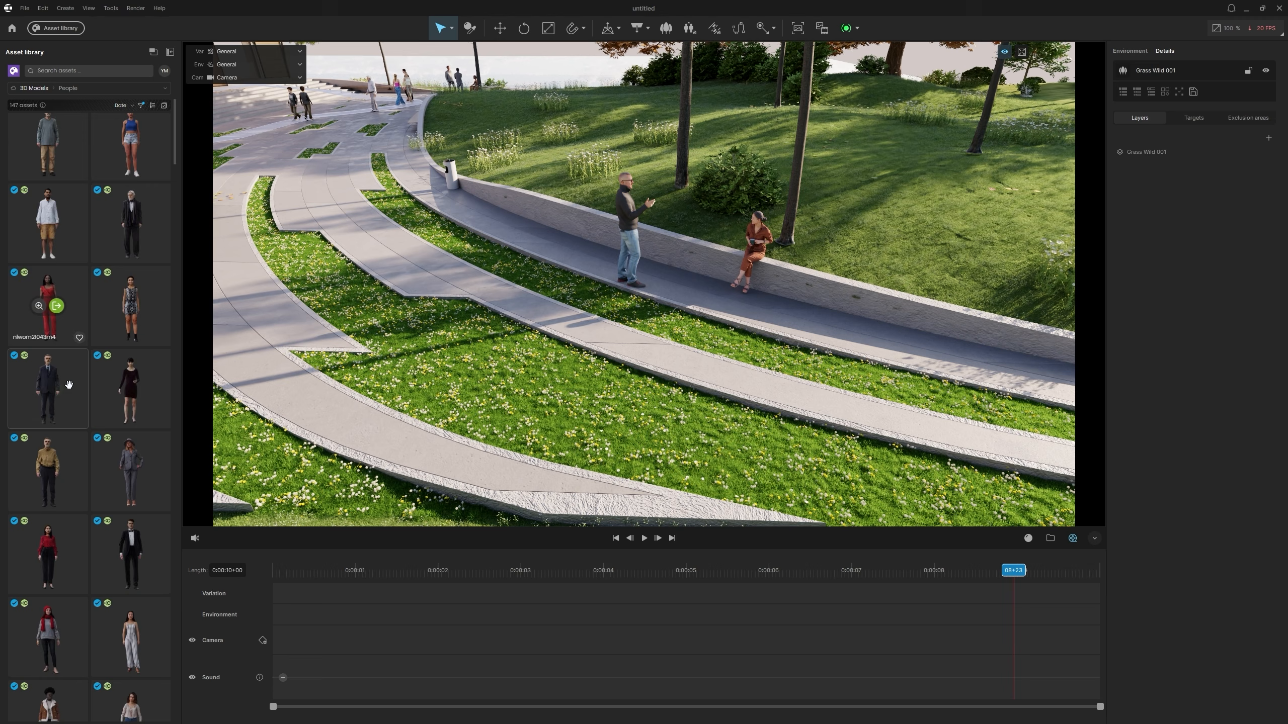
{"action": "scroll", "coordinate": [137, 381], "scroll_direction": "down", "scroll_amount": 15}
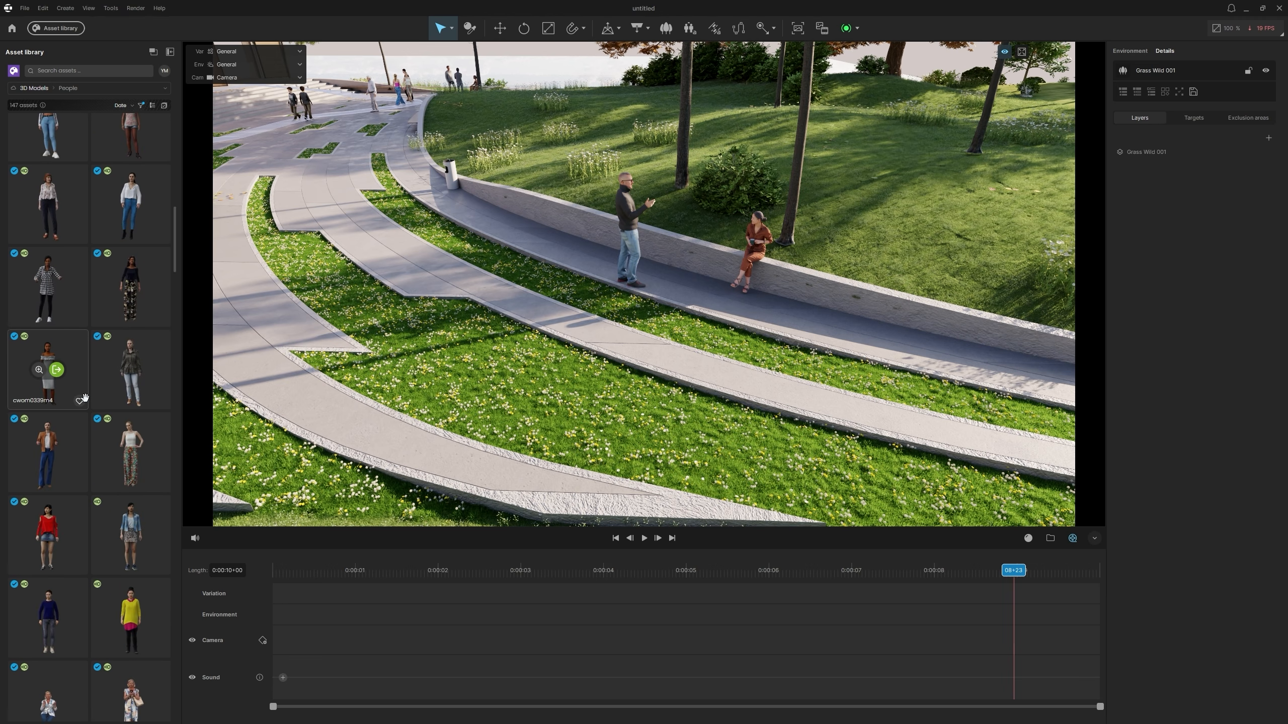
{"action": "mouse_move", "coordinate": [127, 382]}
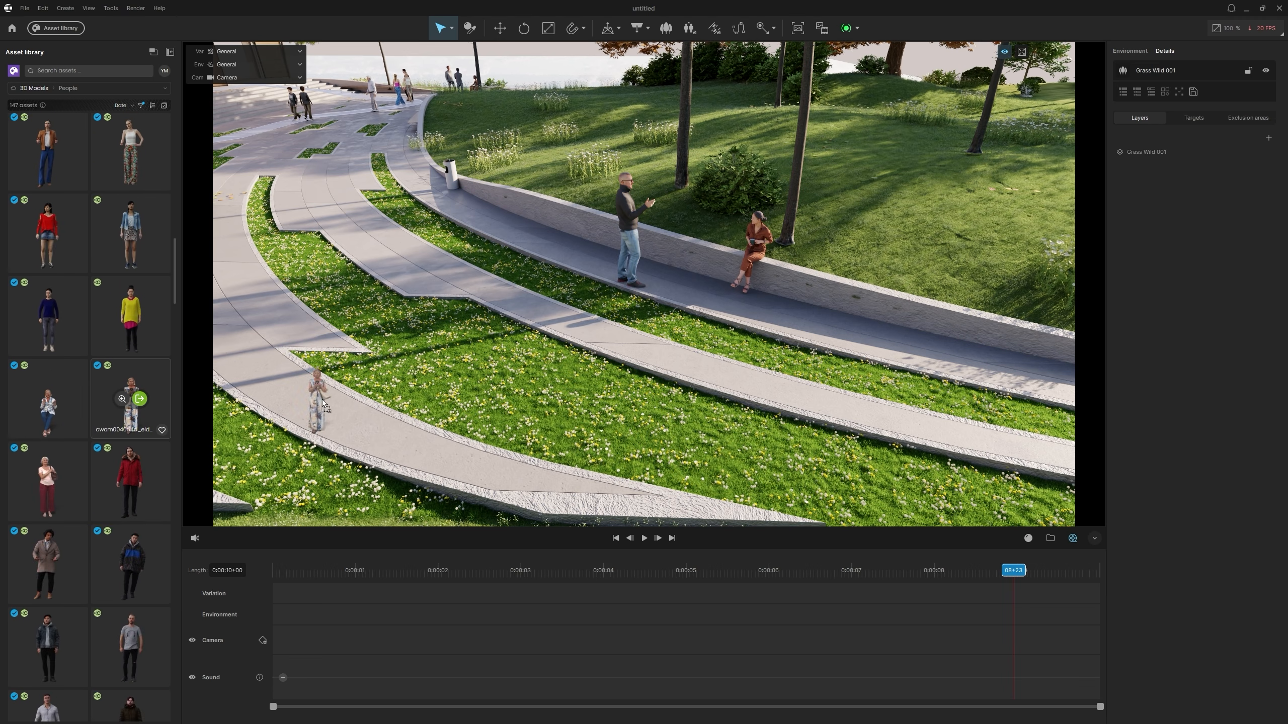
{"action": "left_click_drag", "start_coordinate": [322, 399], "coordinate": [323, 400]}
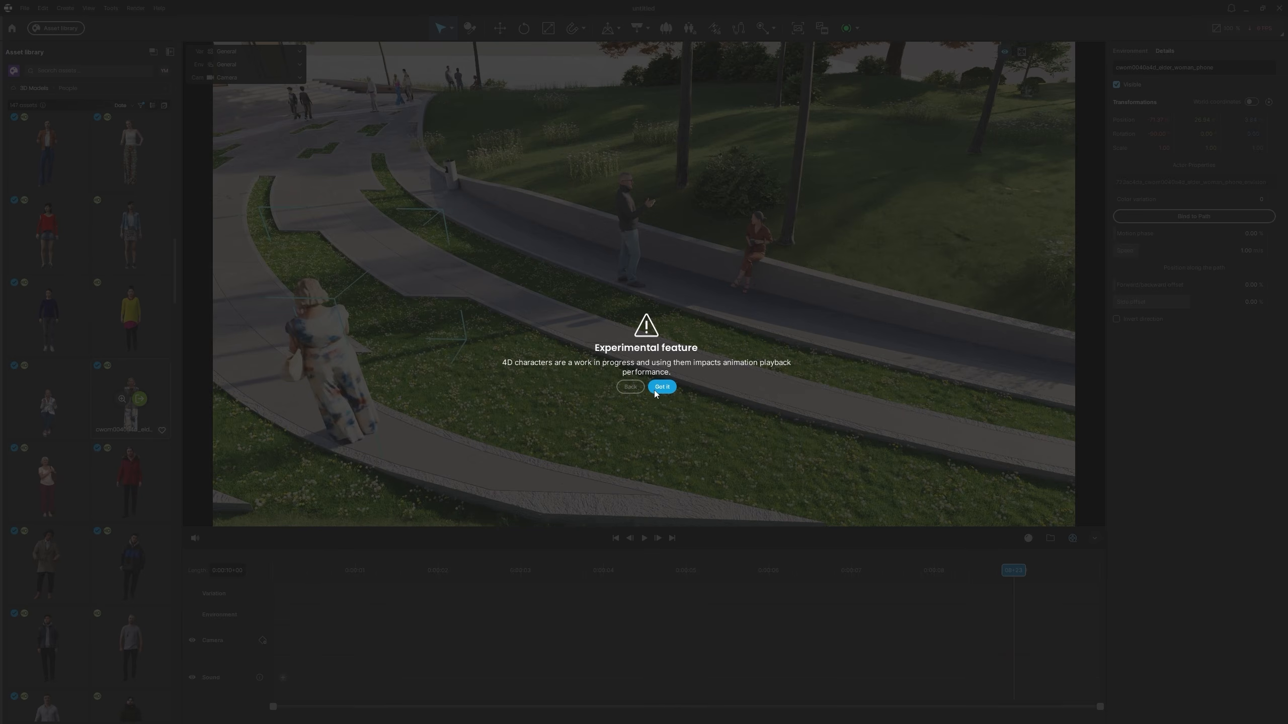
{"action": "left_click", "coordinate": [660, 389]}
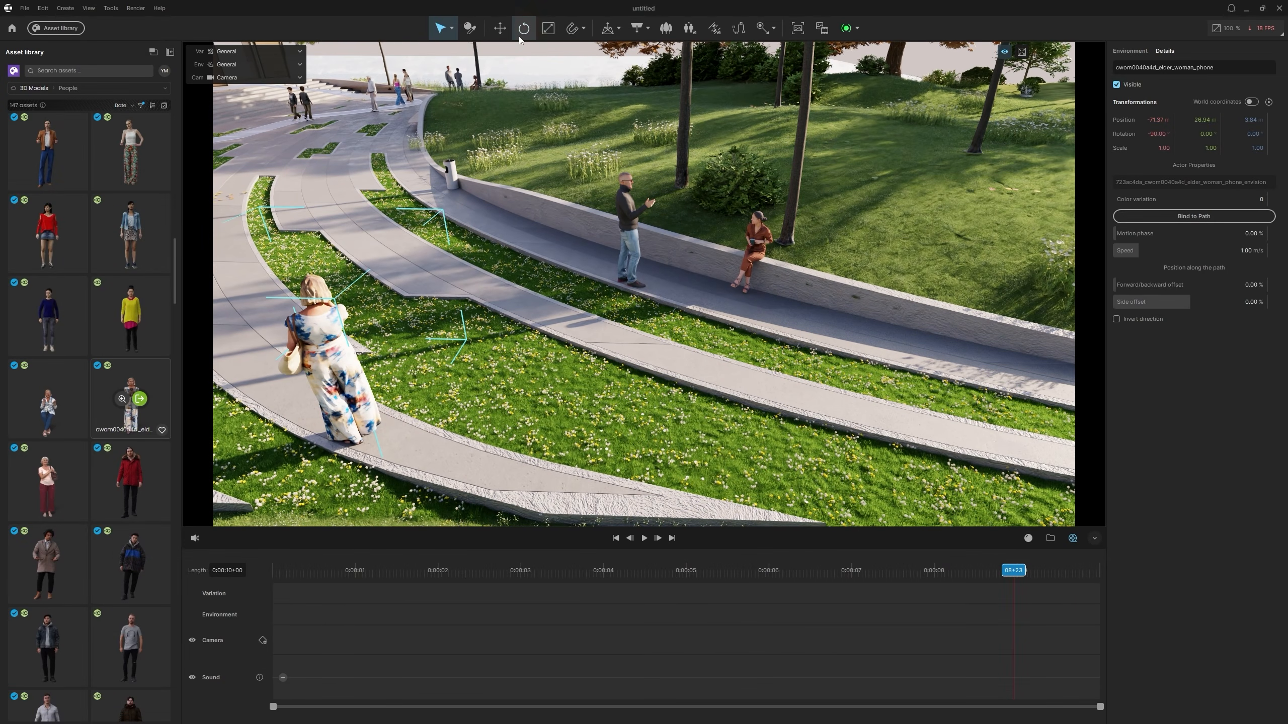
Step: Rotate the elder woman to about -53.7° and shift her slightly so she stands on the curved walkway
{"action": "left_click", "coordinate": [522, 35]}
{"action": "left_click_drag", "start_coordinate": [349, 449], "coordinate": [310, 462]}
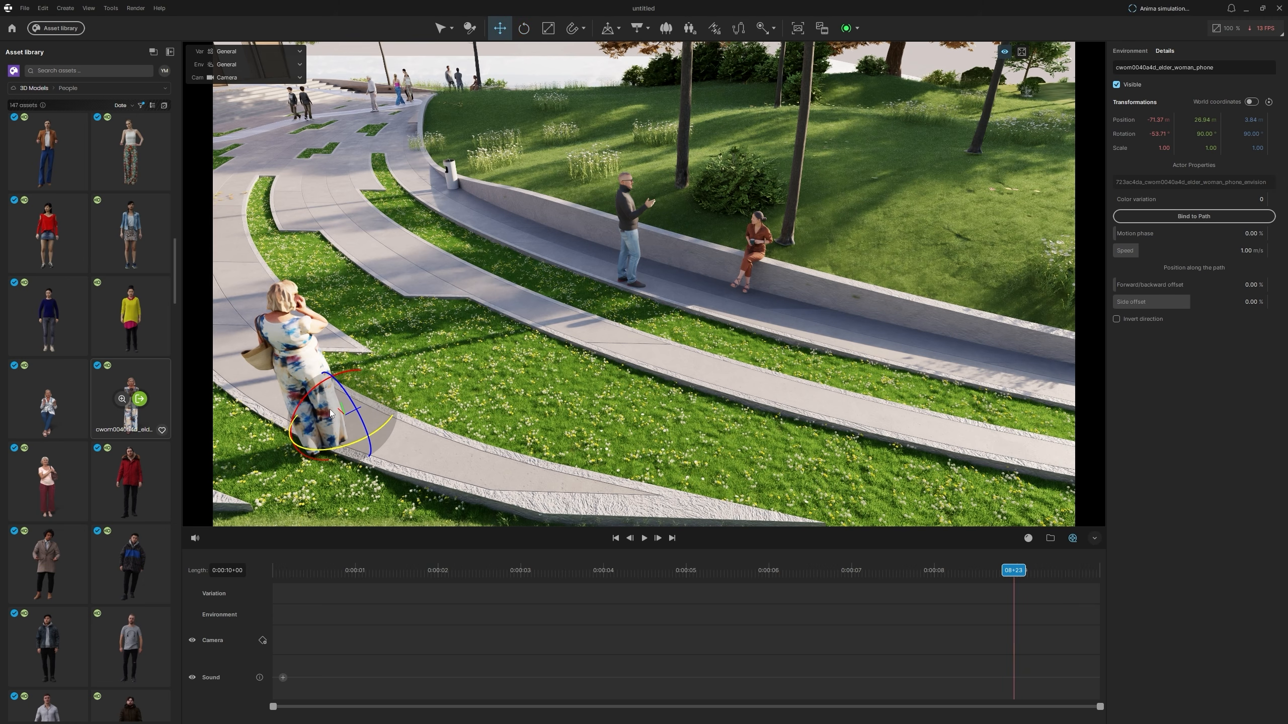
{"action": "key", "text": "w"}
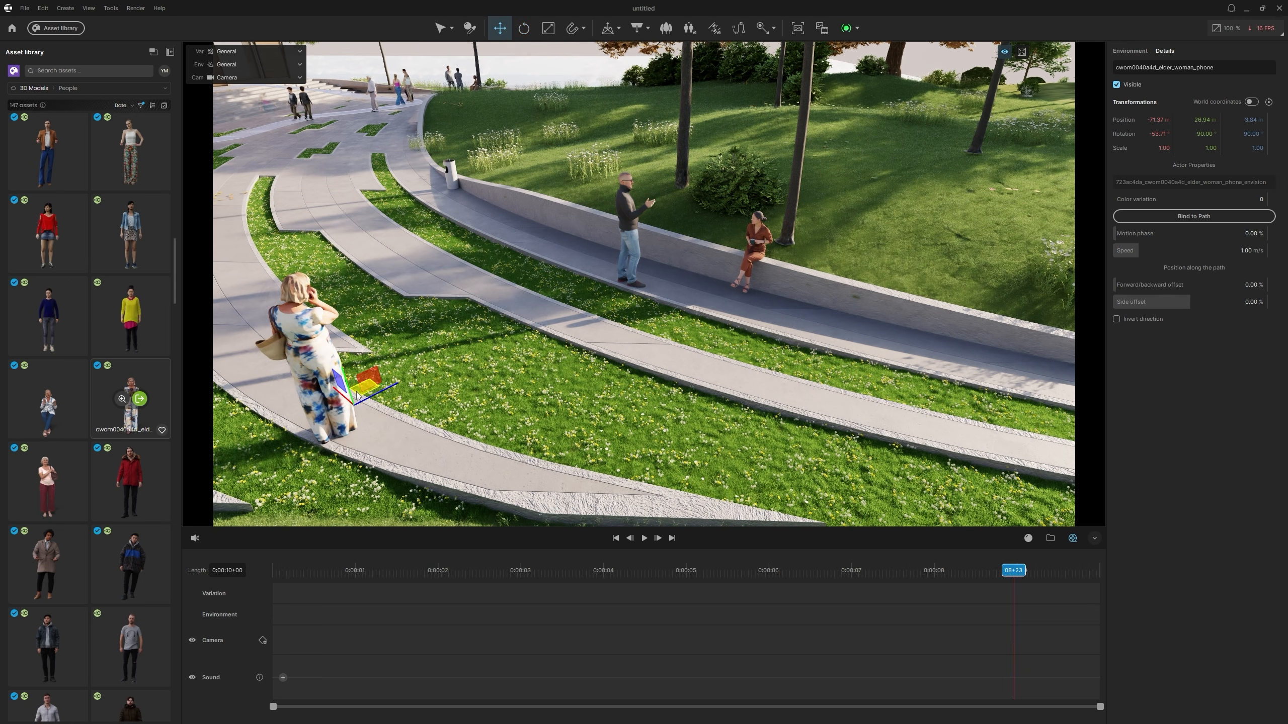
{"action": "left_click", "coordinate": [441, 28]}
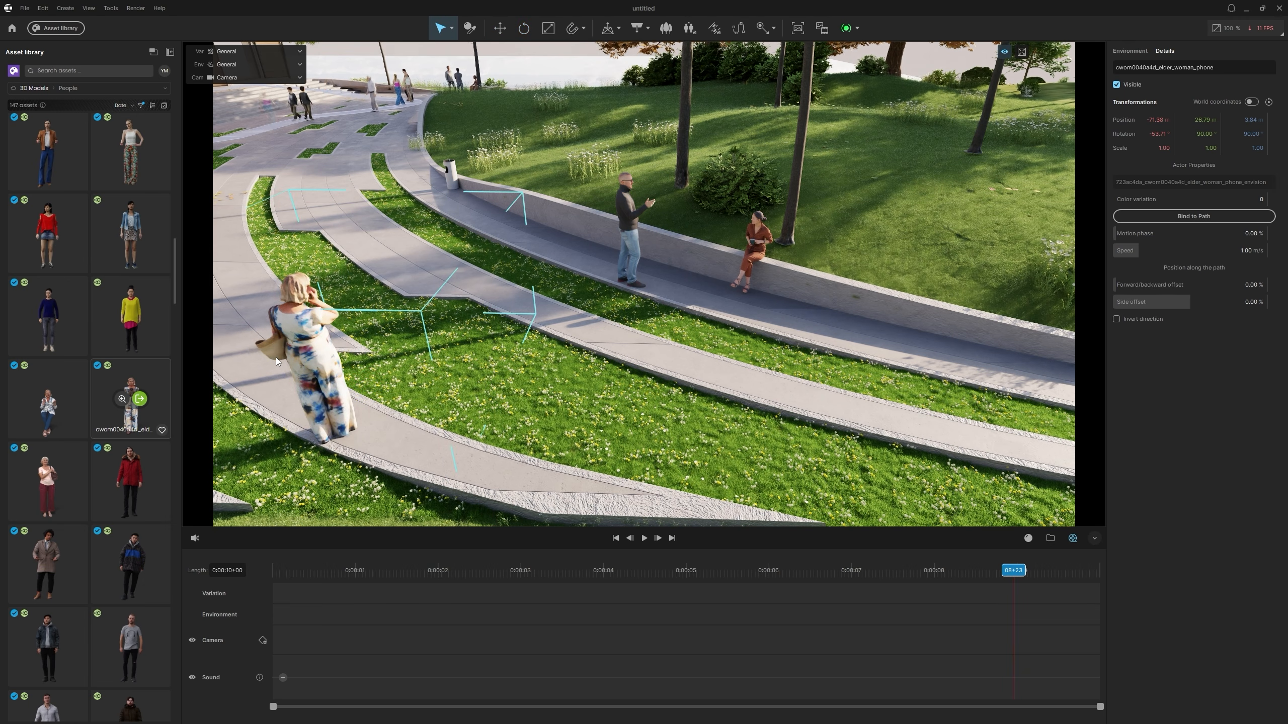
Step: Add the animated shopping woman beside the pair at the low wall, rotated to about -74°, and preview the animation
{"action": "left_click_drag", "start_coordinate": [43, 466], "coordinate": [723, 306]}
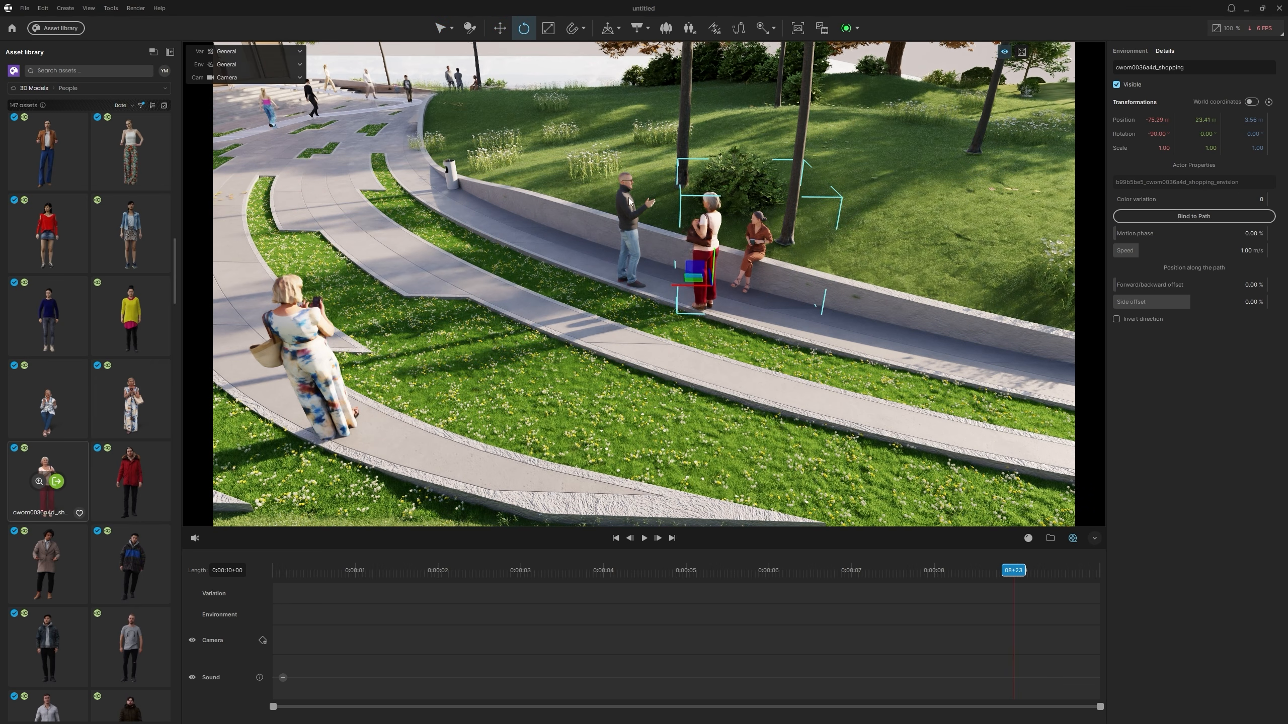
{"action": "left_click", "coordinate": [523, 28]}
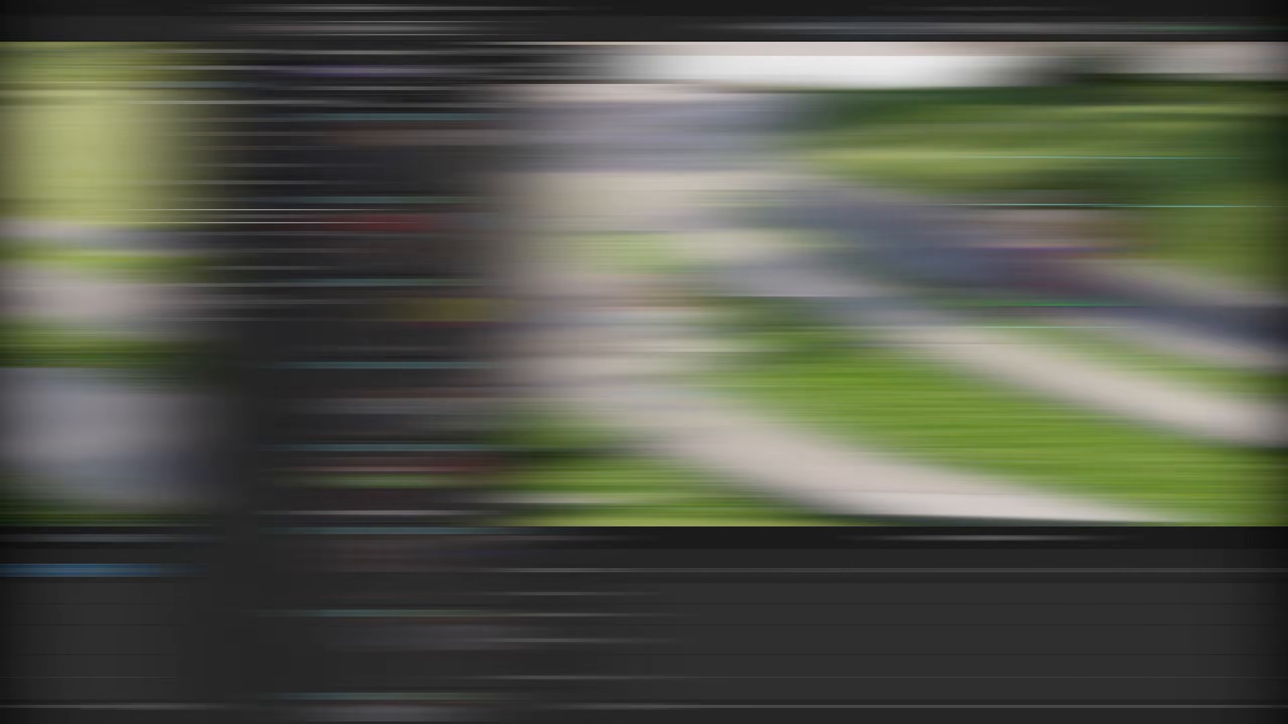
{"action": "left_click", "coordinate": [644, 539]}
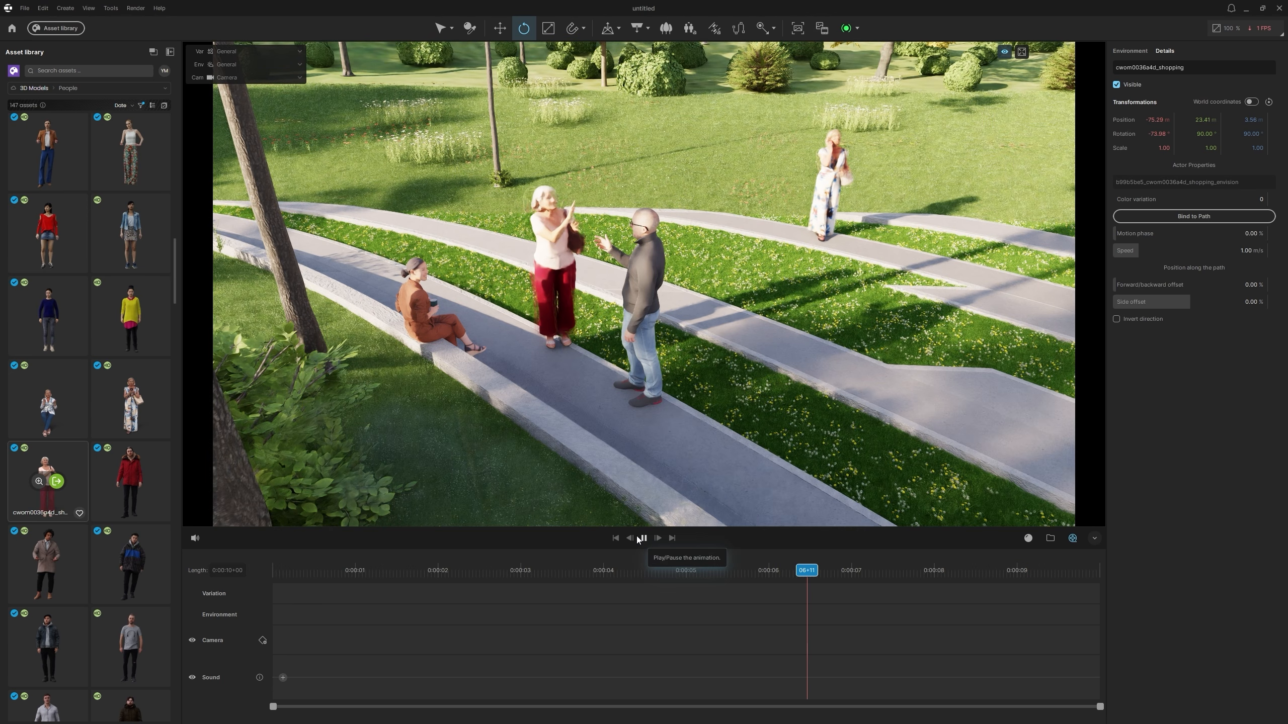
{"action": "left_click", "coordinate": [642, 538]}
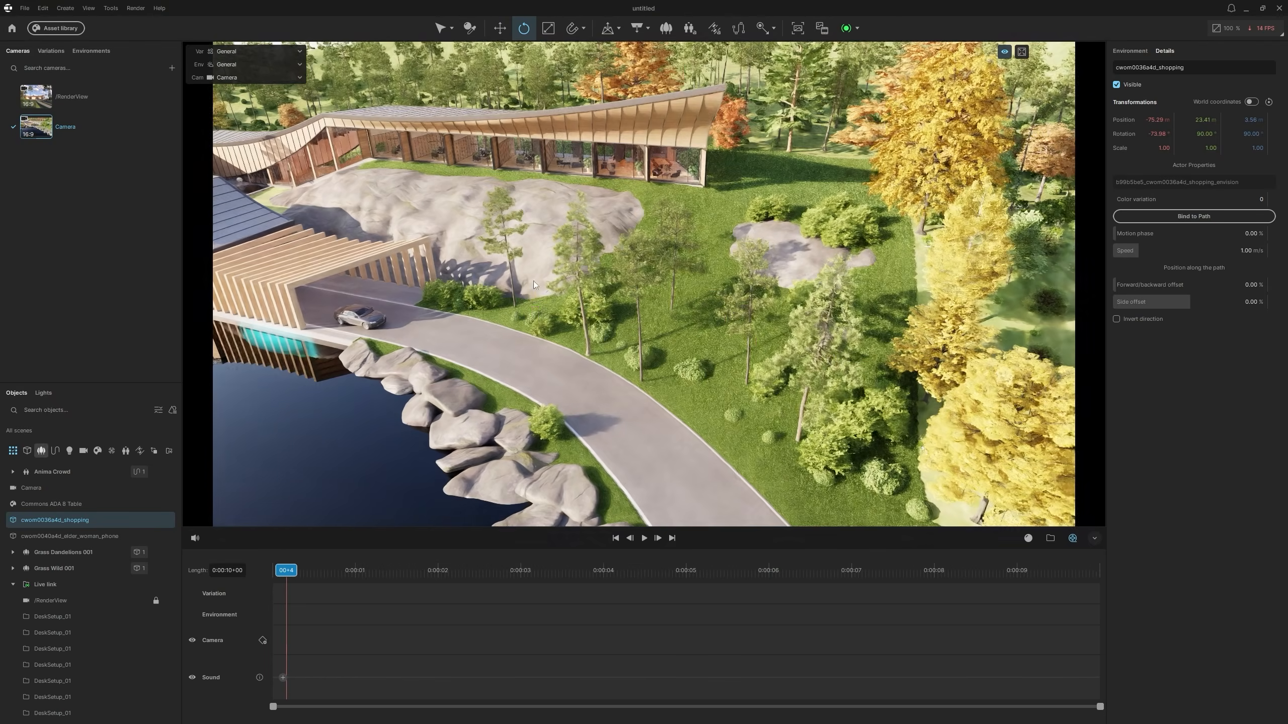
Step: Draw an Anima Traffic path from inside the slatted entrance canopy along the lane of the curved lakeside driveway
{"action": "left_click_drag", "start_coordinate": [534, 285], "coordinate": [781, 324]}
{"action": "scroll", "coordinate": [801, 340], "scroll_direction": "up", "scroll_amount": 5}
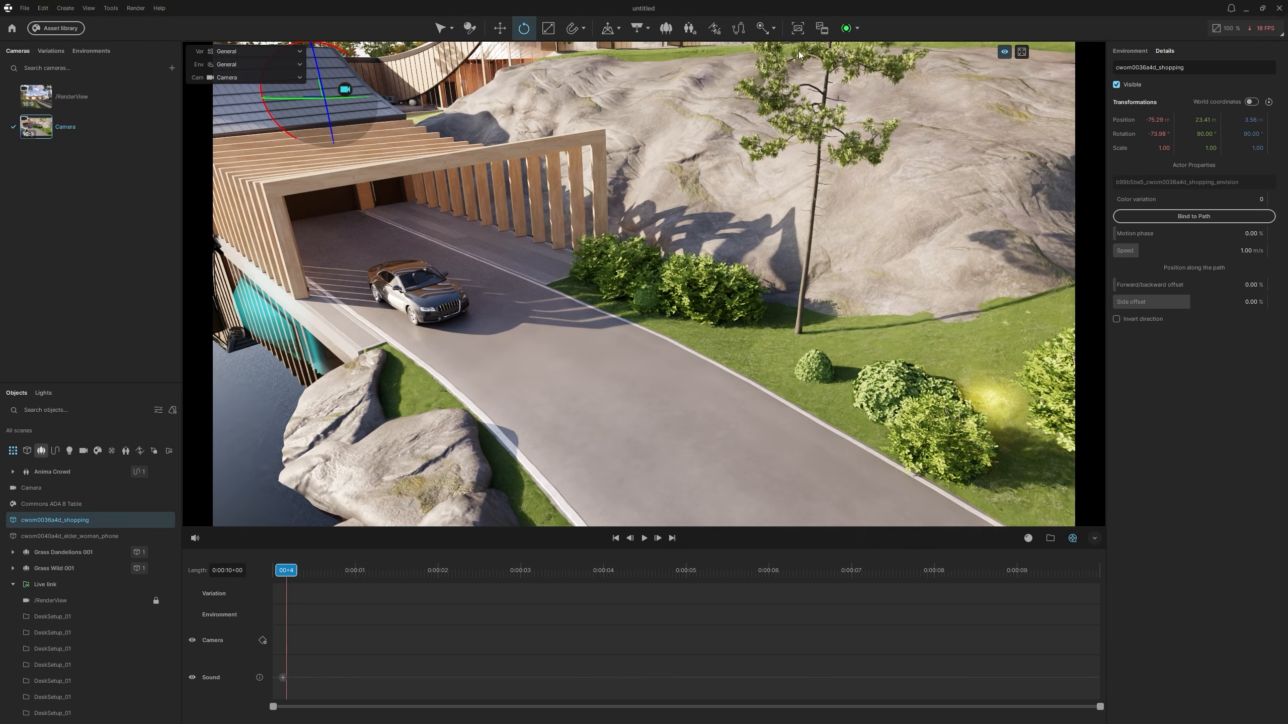
{"action": "left_click", "coordinate": [714, 30]}
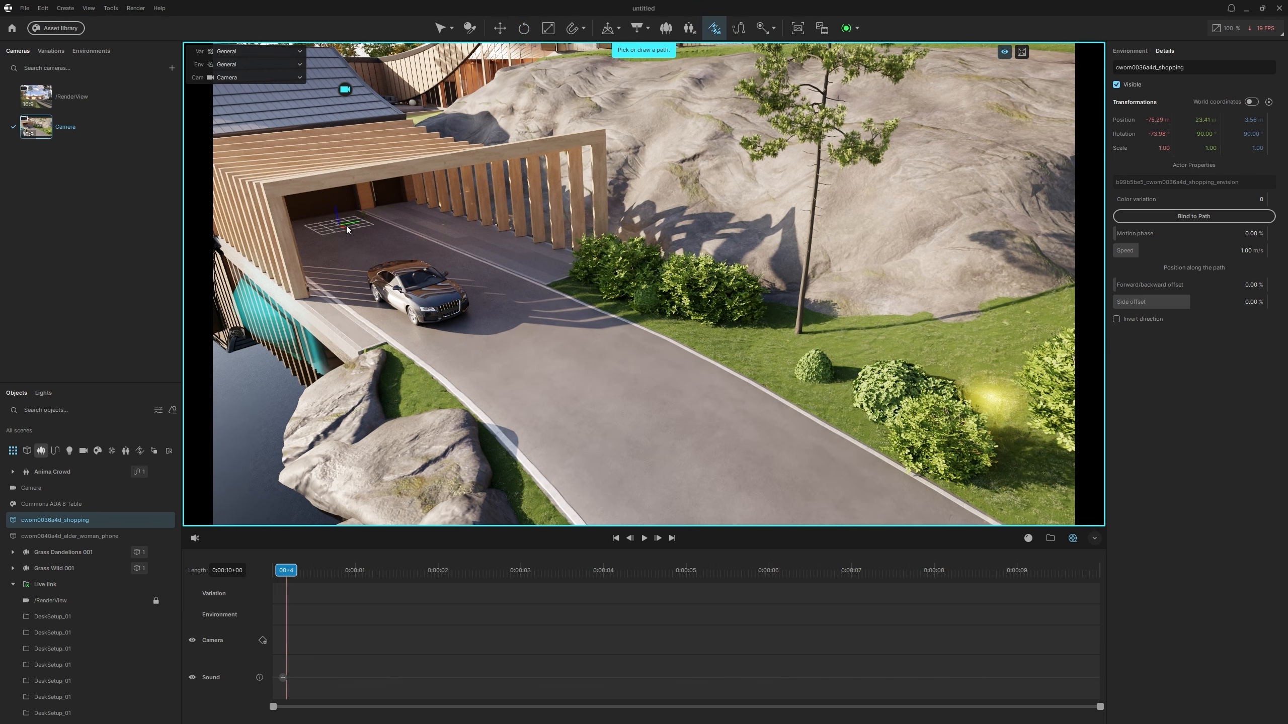
{"action": "left_click", "coordinate": [348, 230]}
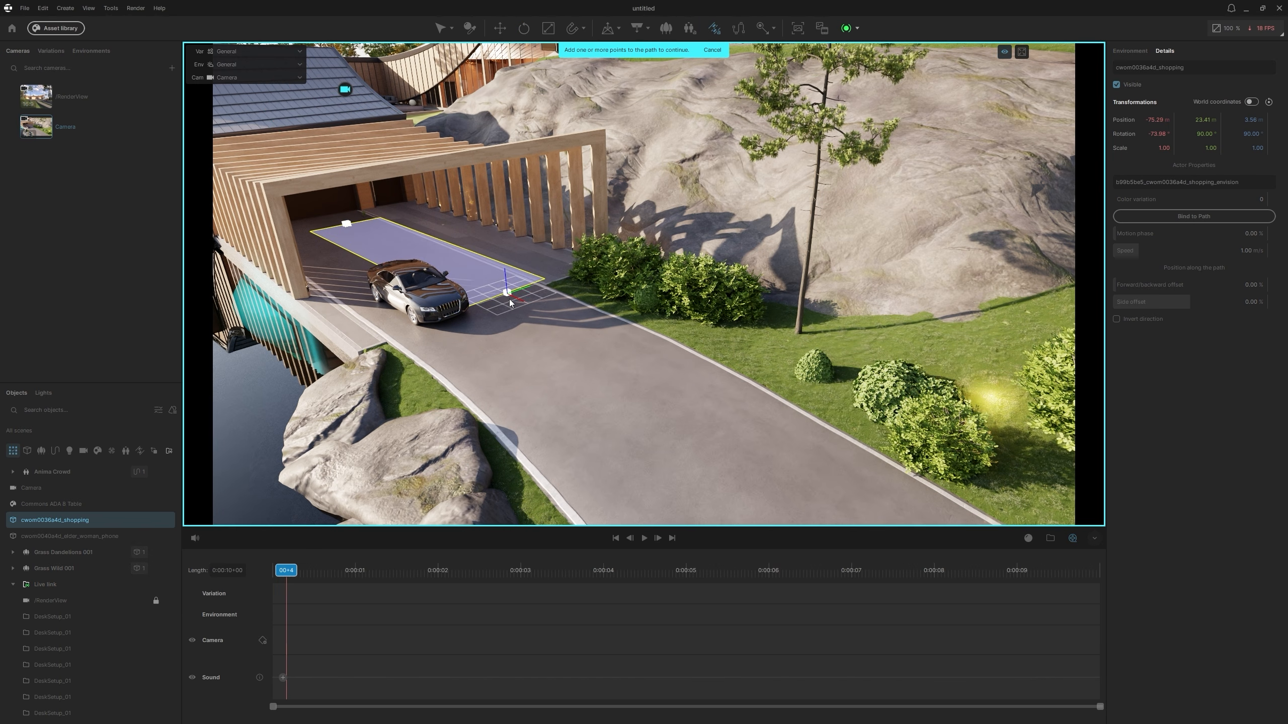
{"action": "left_click", "coordinate": [497, 284]}
{"action": "scroll", "coordinate": [531, 296], "scroll_direction": "down", "scroll_amount": 4}
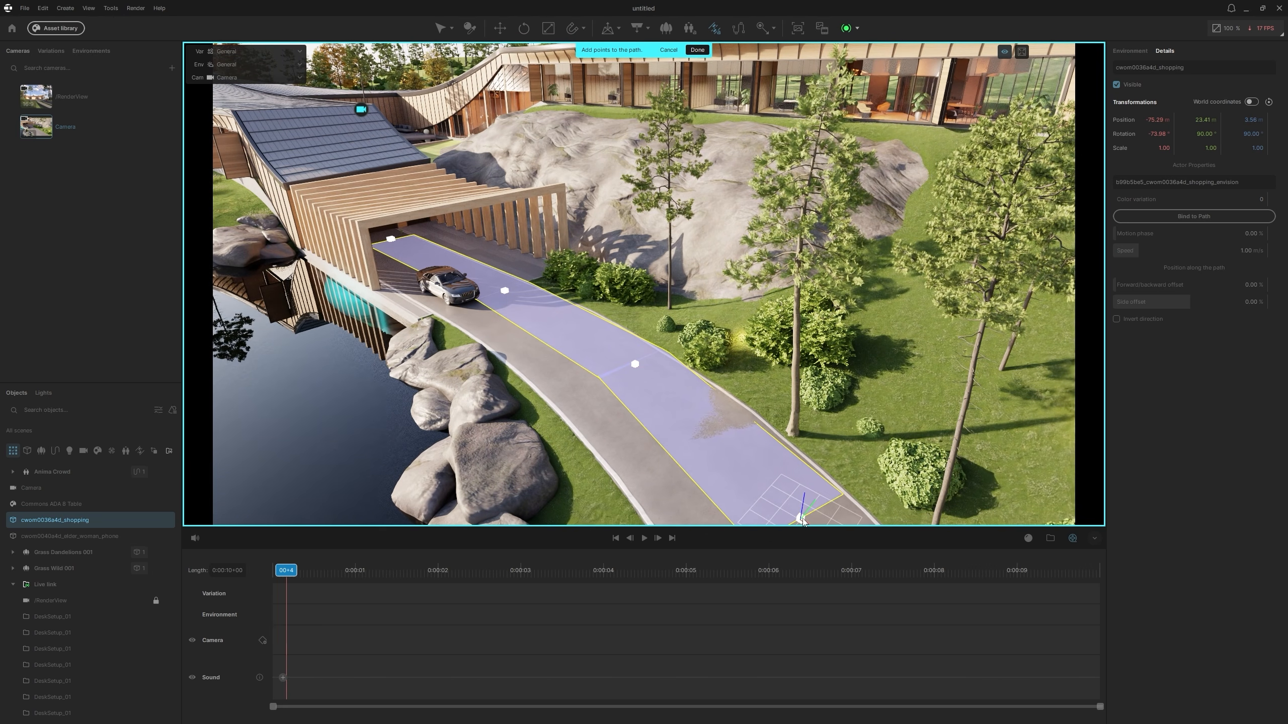
{"action": "left_click", "coordinate": [801, 520]}
{"action": "scroll", "coordinate": [736, 474], "scroll_direction": "down", "scroll_amount": 3}
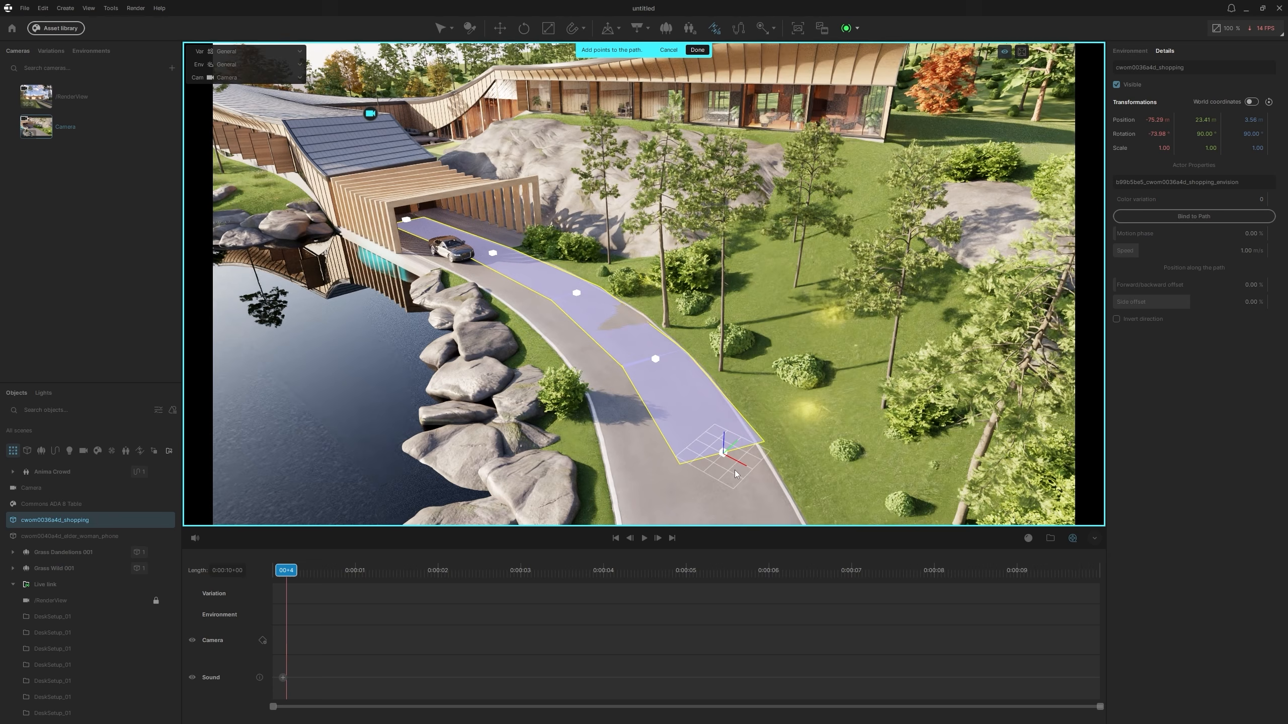
{"action": "left_click", "coordinate": [739, 481]}
{"action": "scroll", "coordinate": [743, 384], "scroll_direction": "down", "scroll_amount": 3}
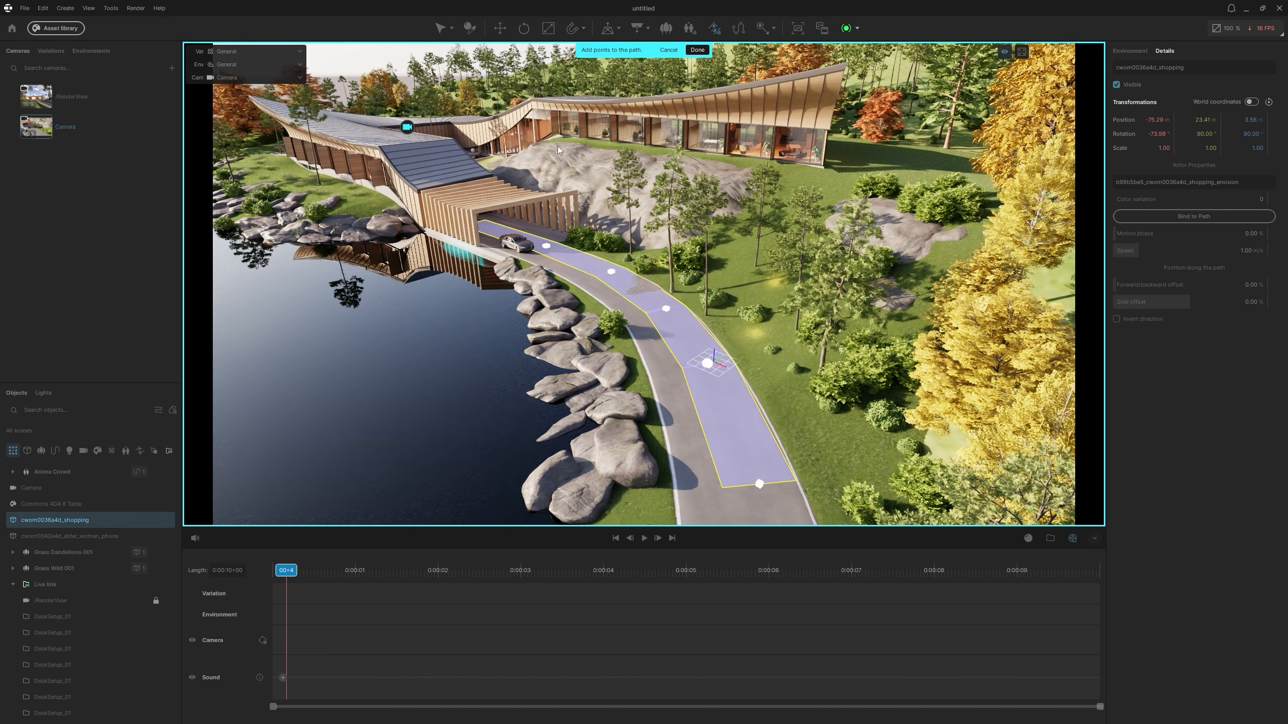
{"action": "left_click", "coordinate": [696, 50]}
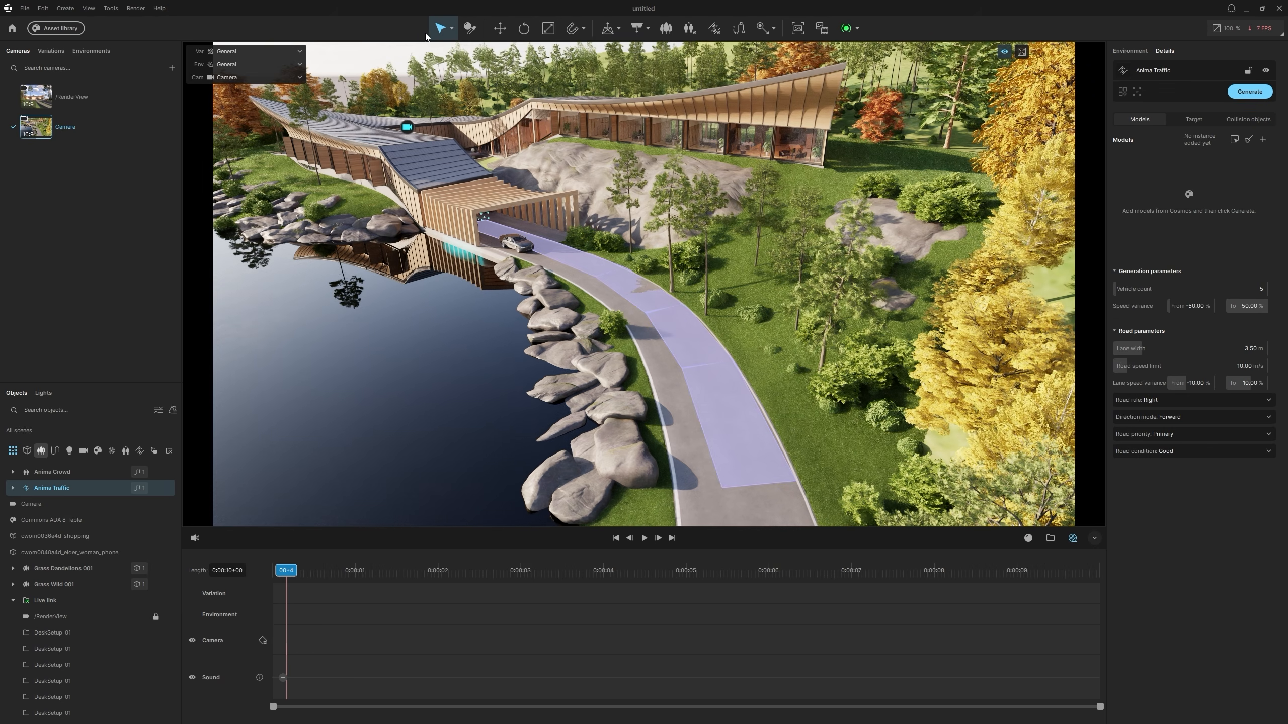
Step: Generate the Anima Traffic vehicles along the driveway path and view them up close
{"action": "left_click", "coordinate": [1250, 93]}
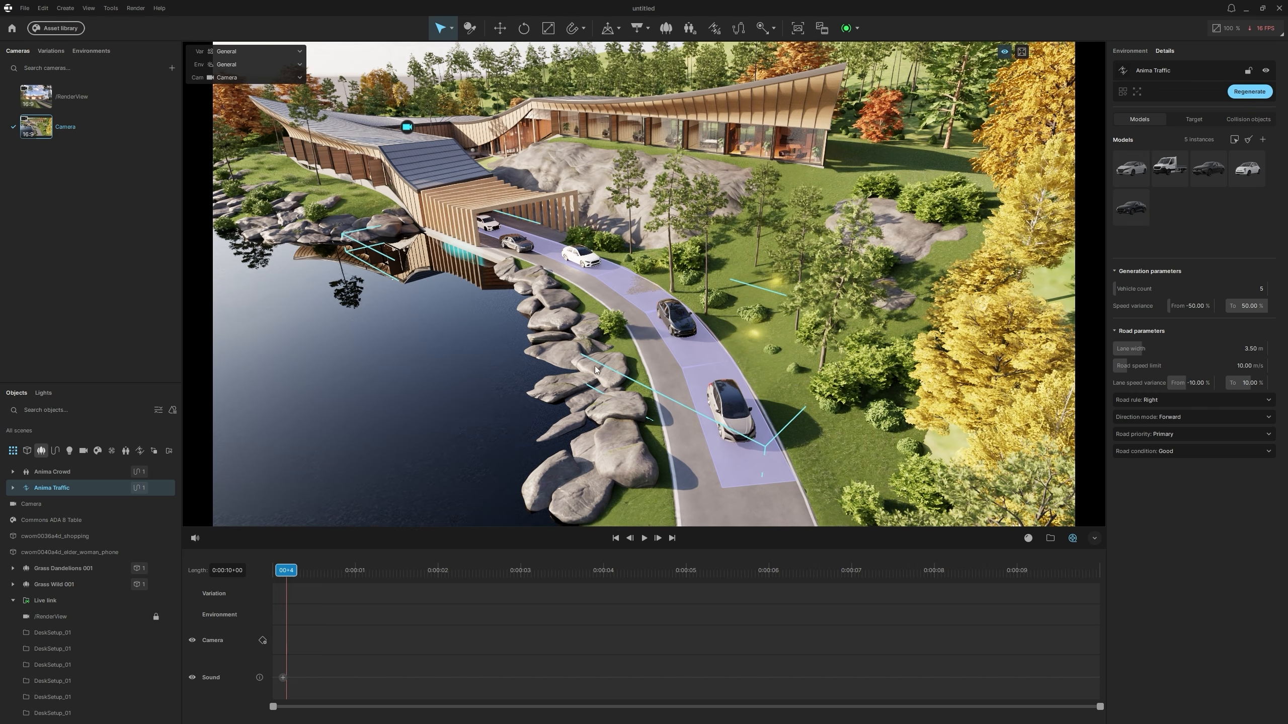
{"action": "right_click_drag", "start_coordinate": [562, 326], "coordinate": [709, 203]}
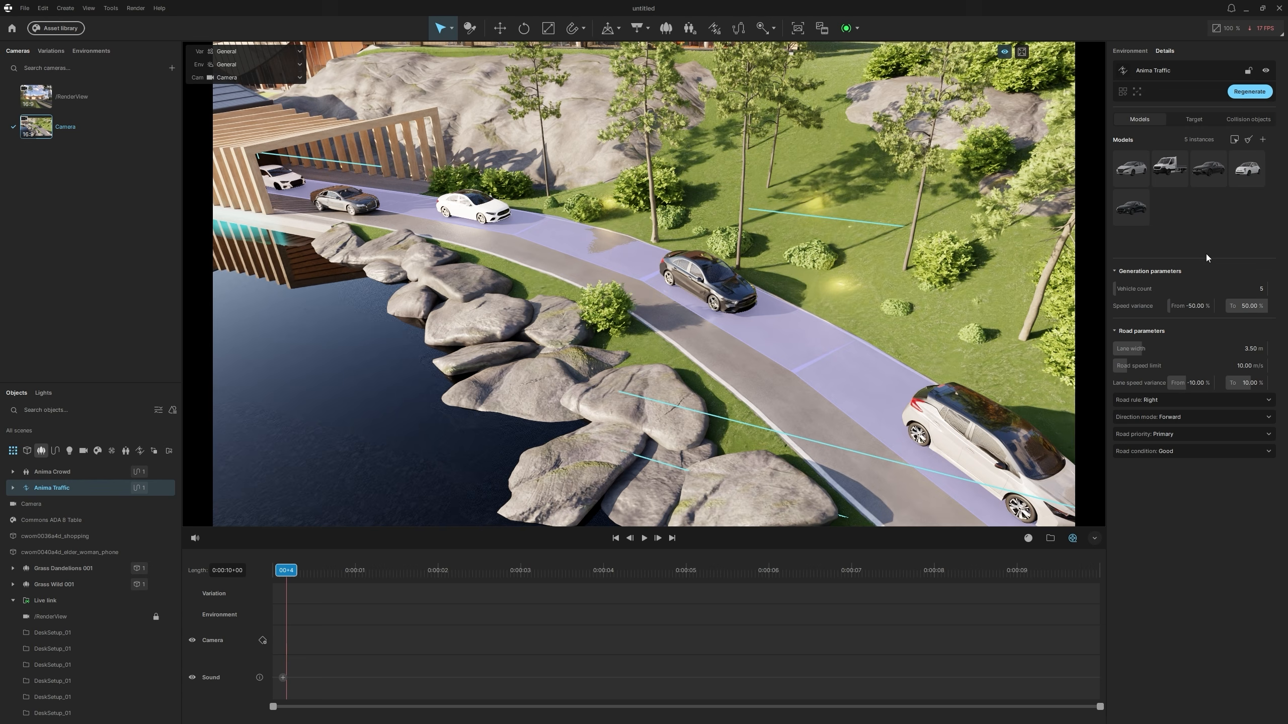
Step: Set the traffic's direction mode to Backward and preview the driving cars by playing the animation
{"action": "left_click", "coordinate": [1200, 418]}
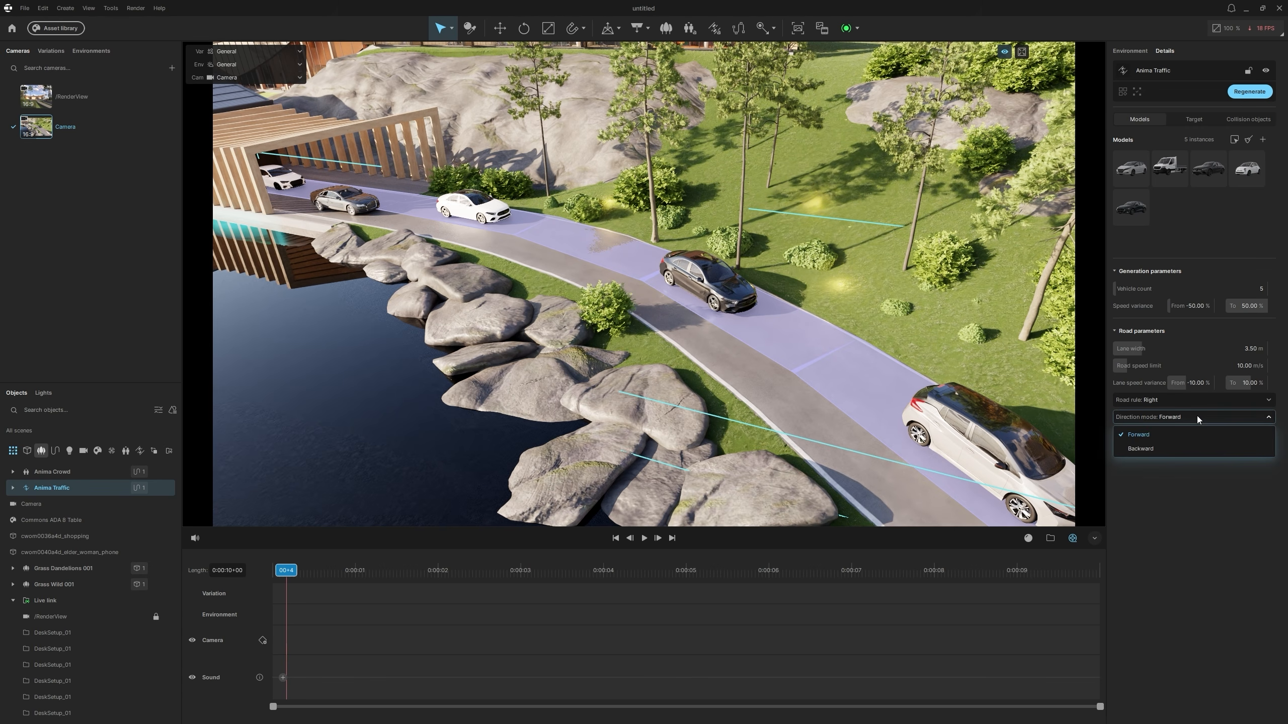
{"action": "left_click", "coordinate": [1140, 450]}
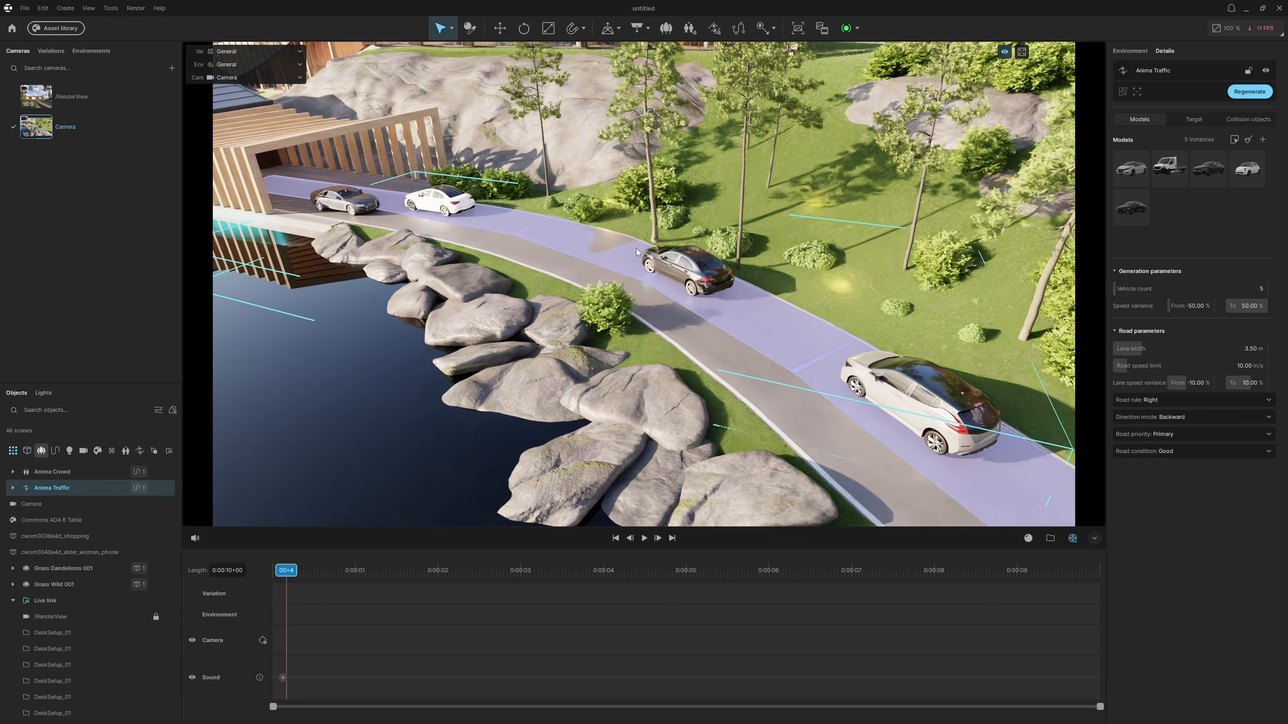
{"action": "left_click", "coordinate": [644, 539]}
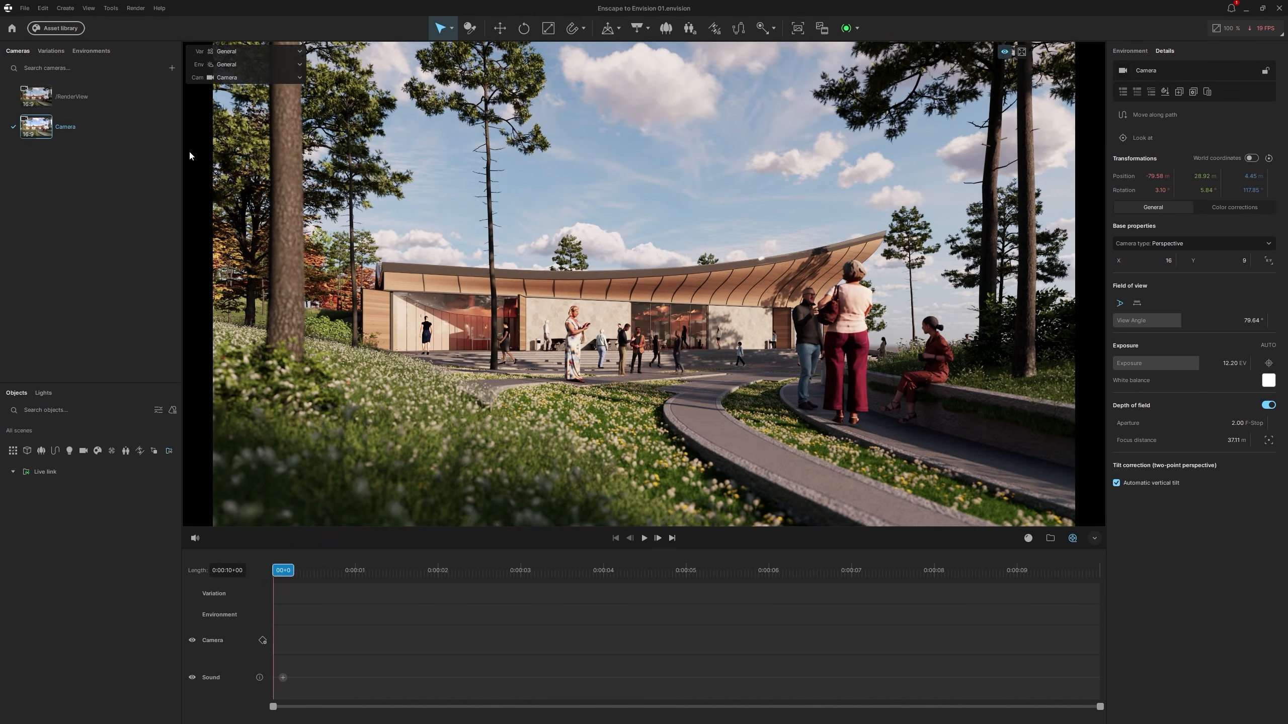
Step: Add the Camera to the timeline's camera track as a 4-second clip and delete its start and end keyframes
{"action": "left_click_drag", "start_coordinate": [37, 126], "coordinate": [136, 188]}
{"action": "left_click_drag", "start_coordinate": [298, 599], "coordinate": [296, 640]}
{"action": "right_click", "coordinate": [278, 643]}
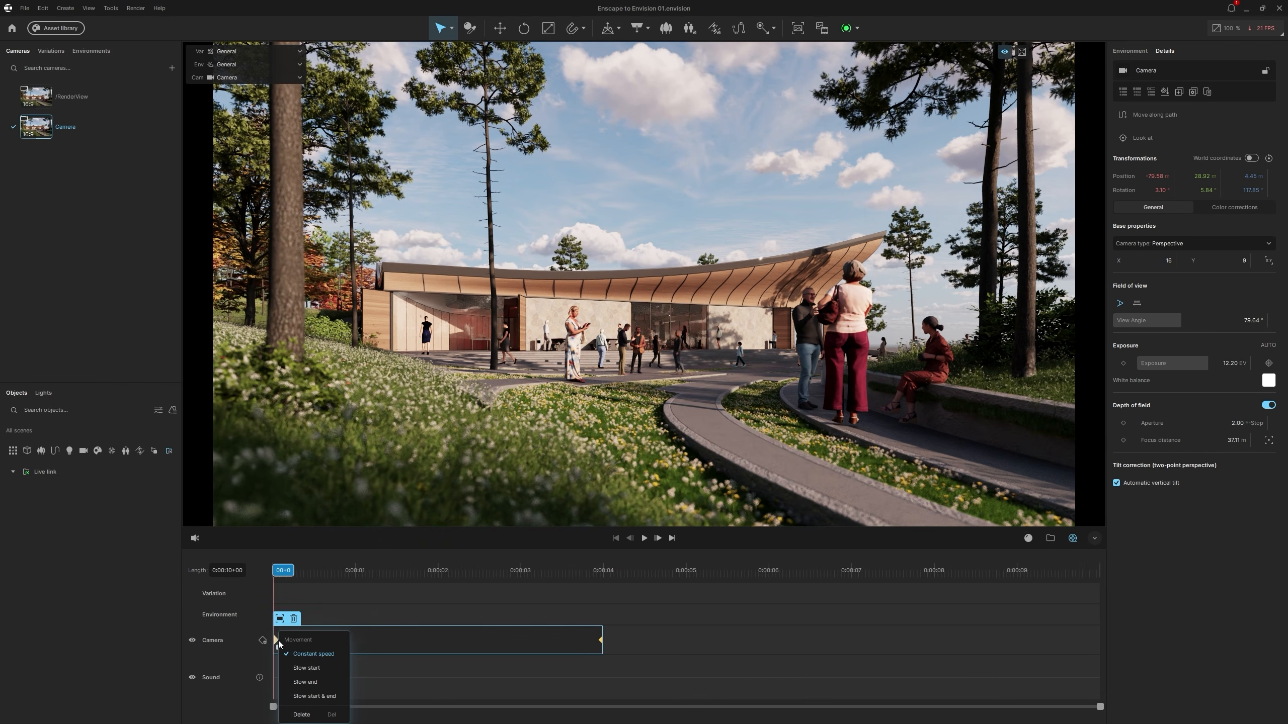
{"action": "left_click", "coordinate": [302, 715]}
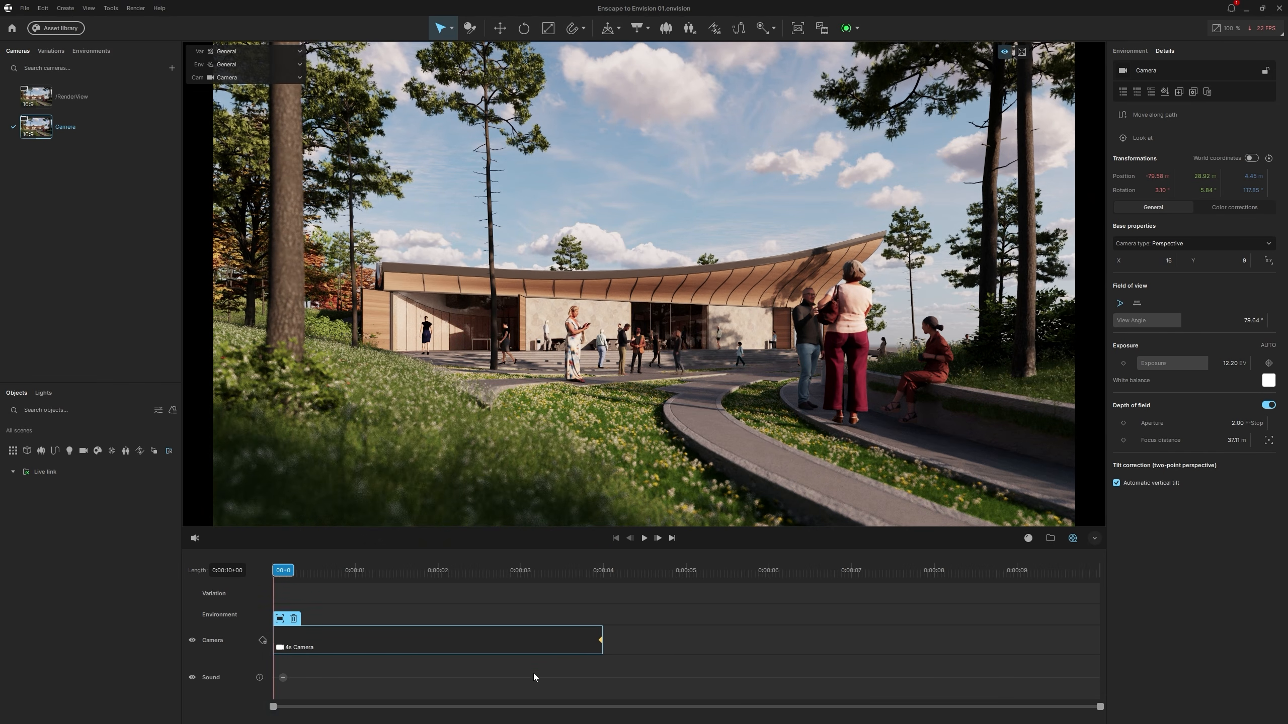
{"action": "right_click", "coordinate": [599, 640]}
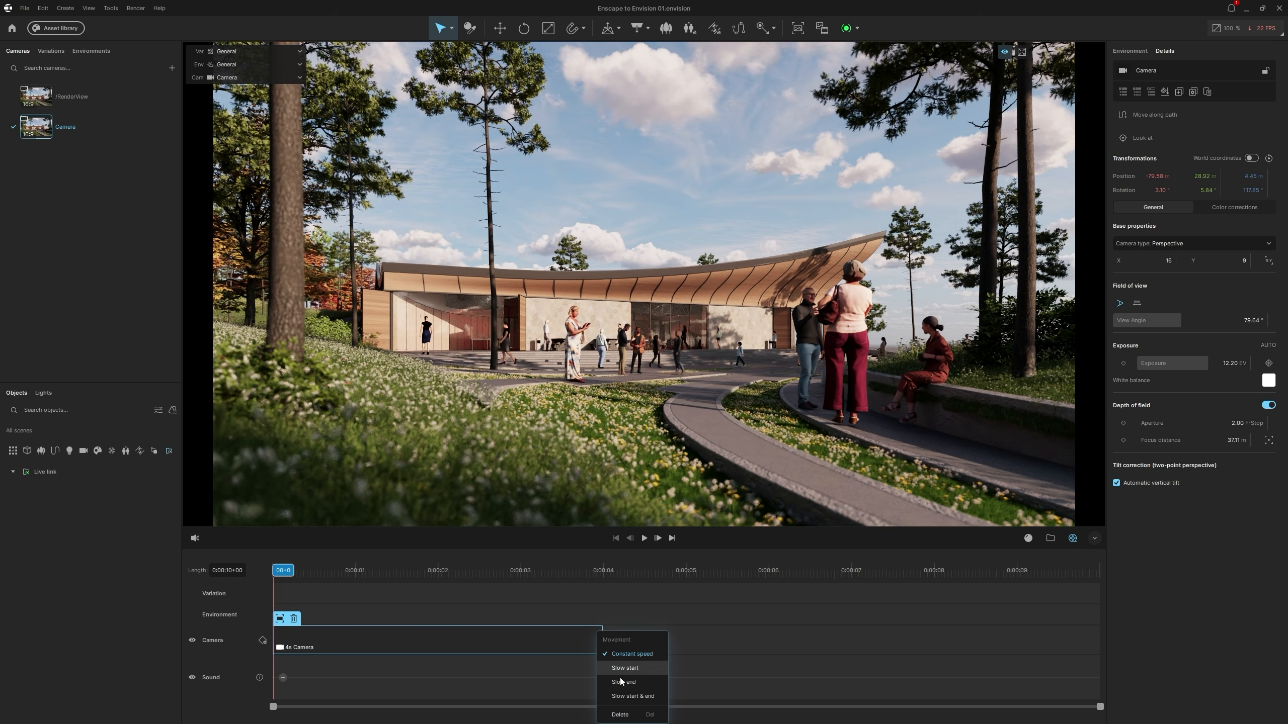
{"action": "left_click", "coordinate": [620, 715]}
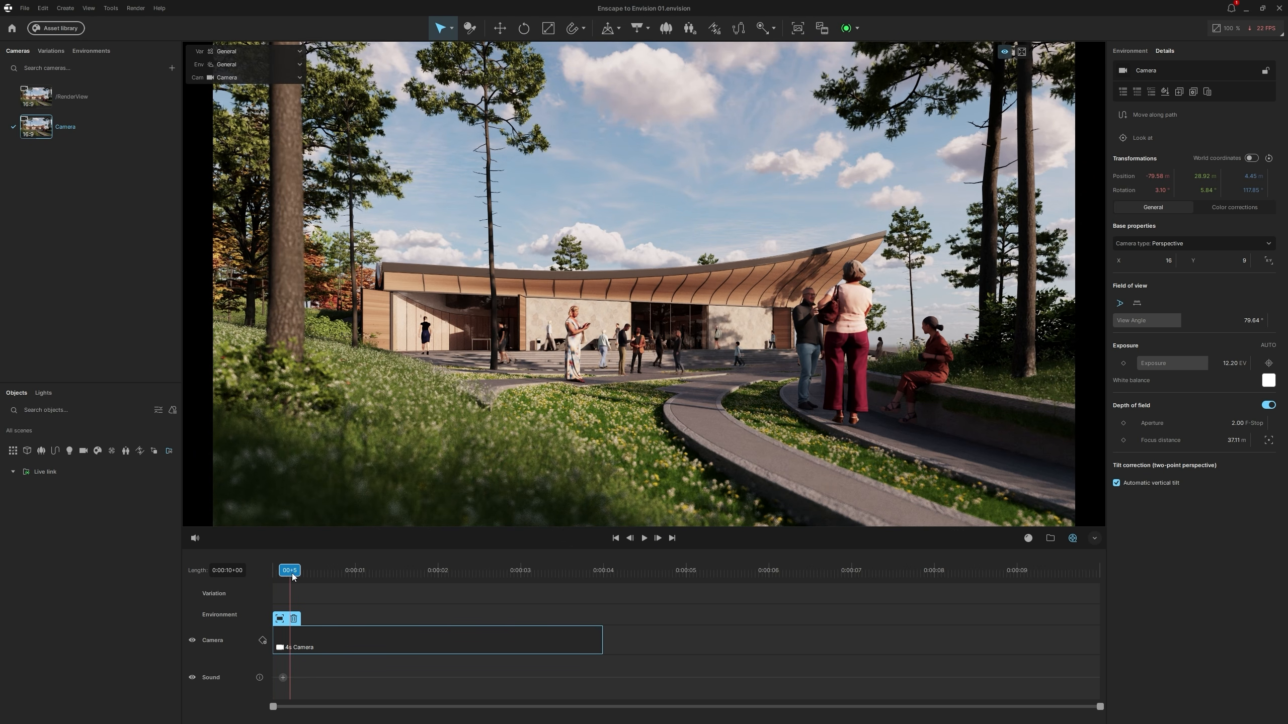
Step: Reframe the camera at the start of its clip, shifting it sideways across the grassy slope until foliage fills the foreground
{"action": "middle_click_drag", "start_coordinate": [752, 369], "coordinate": [636, 410]}
{"action": "right_click_drag", "start_coordinate": [636, 410], "coordinate": [452, 408]}
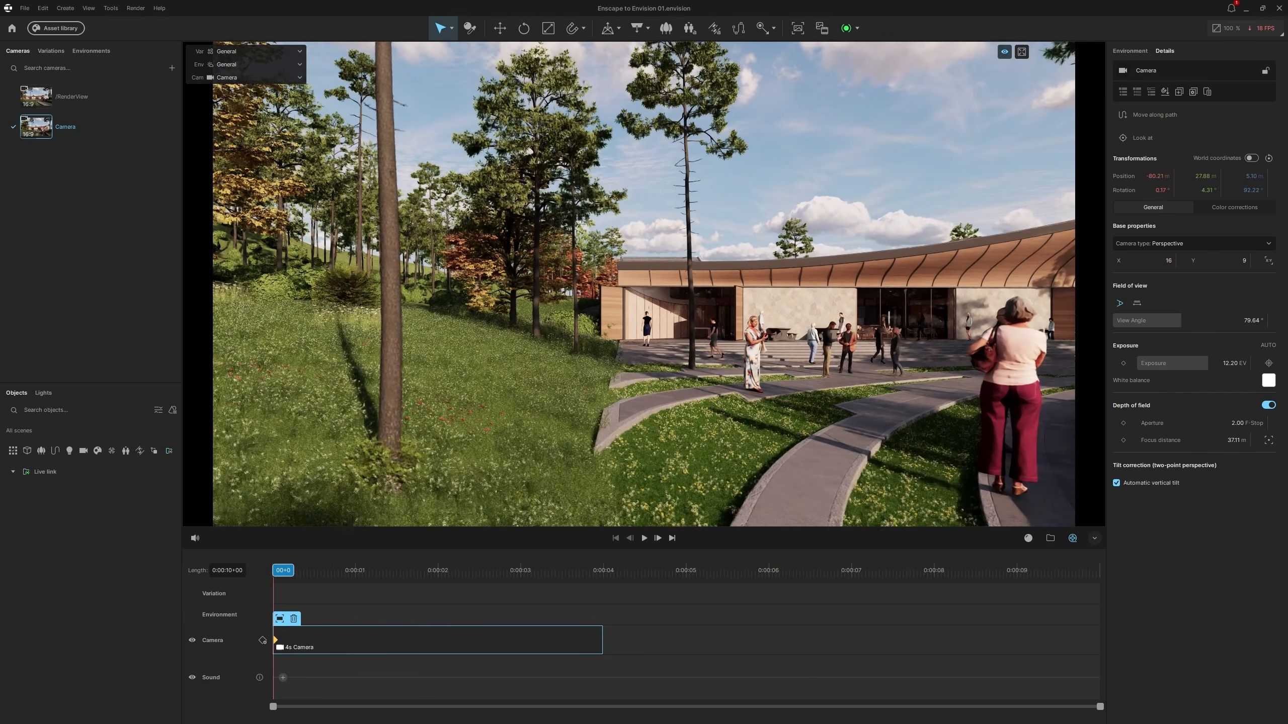
{"action": "middle_click_drag", "start_coordinate": [452, 409], "coordinate": [261, 407]}
{"action": "key", "text": "d"}
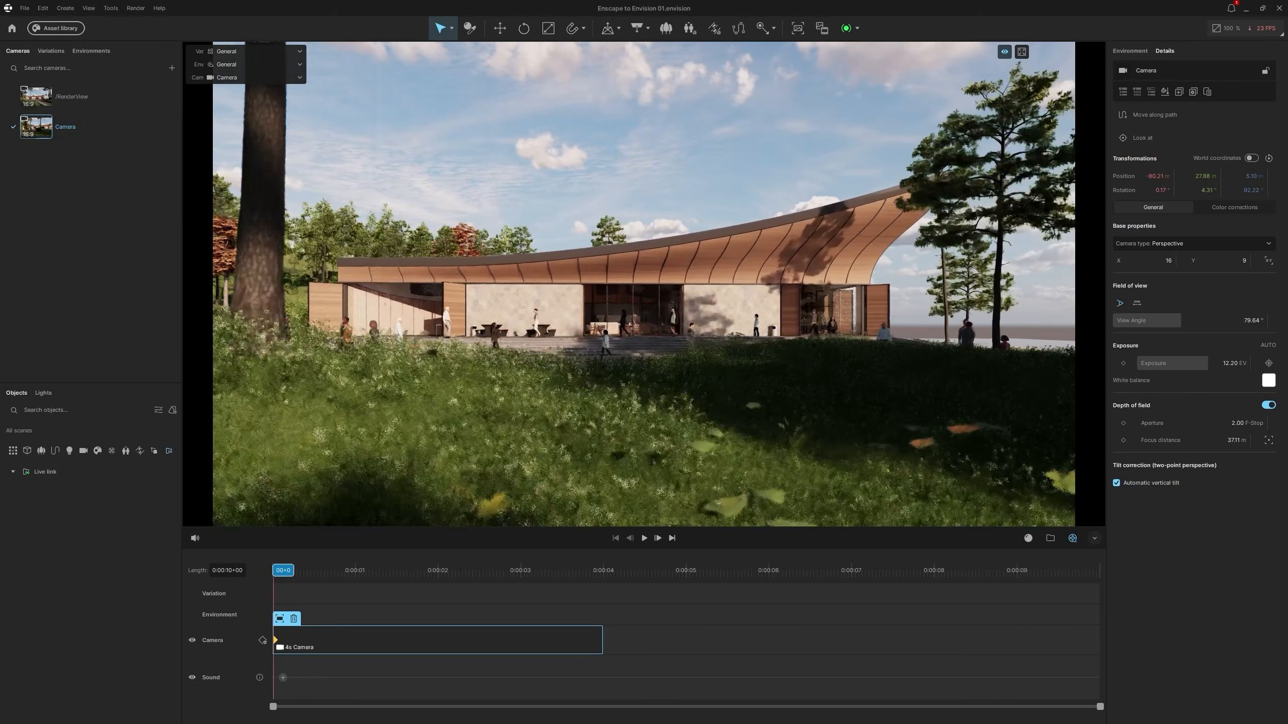
{"action": "key", "text": "a"}
{"action": "key", "text": "s"}
{"action": "key", "text": "s"}
{"action": "key", "text": "s"}
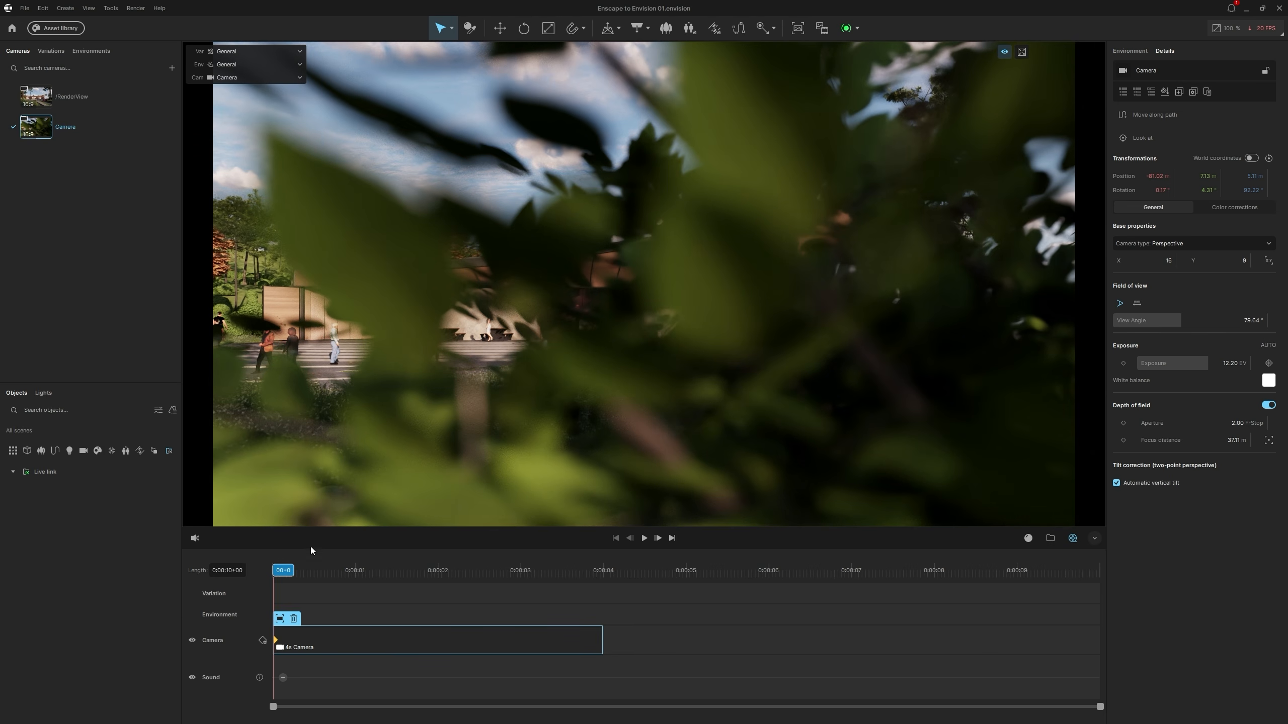
Step: Reframe the camera at the end of its 4-second clip, shifting it sideways out of the foliage until the building is in view
{"action": "left_click_drag", "start_coordinate": [285, 576], "coordinate": [296, 576]}
{"action": "left_click_drag", "start_coordinate": [566, 594], "coordinate": [600, 585]}
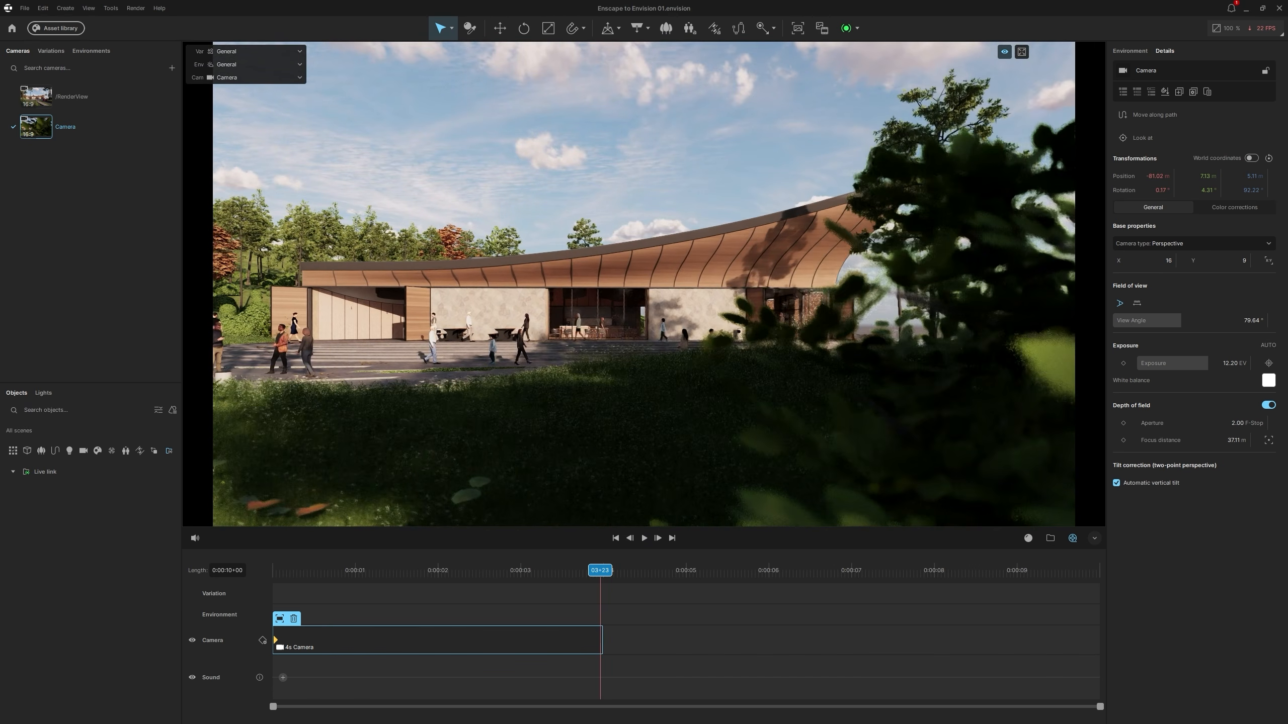
{"action": "scroll", "coordinate": [618, 430], "scroll_direction": "up", "scroll_amount": 2}
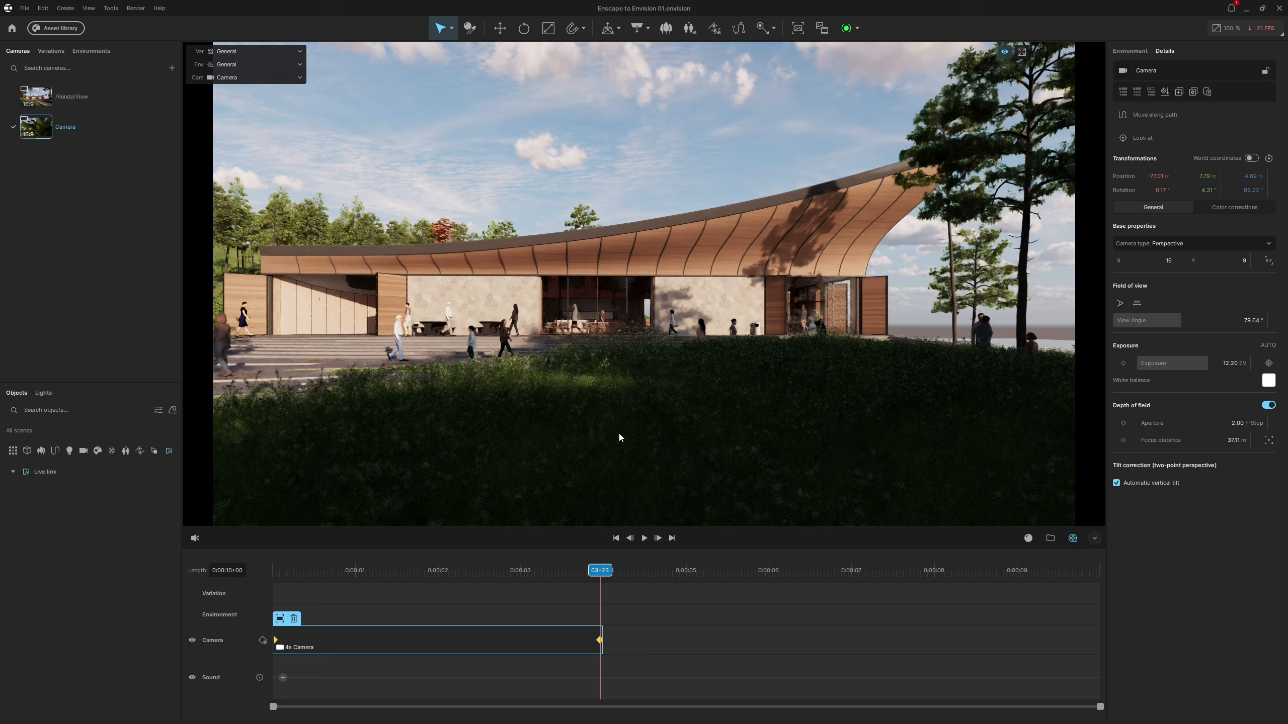
{"action": "scroll", "coordinate": [584, 370], "scroll_direction": "down", "scroll_amount": 2}
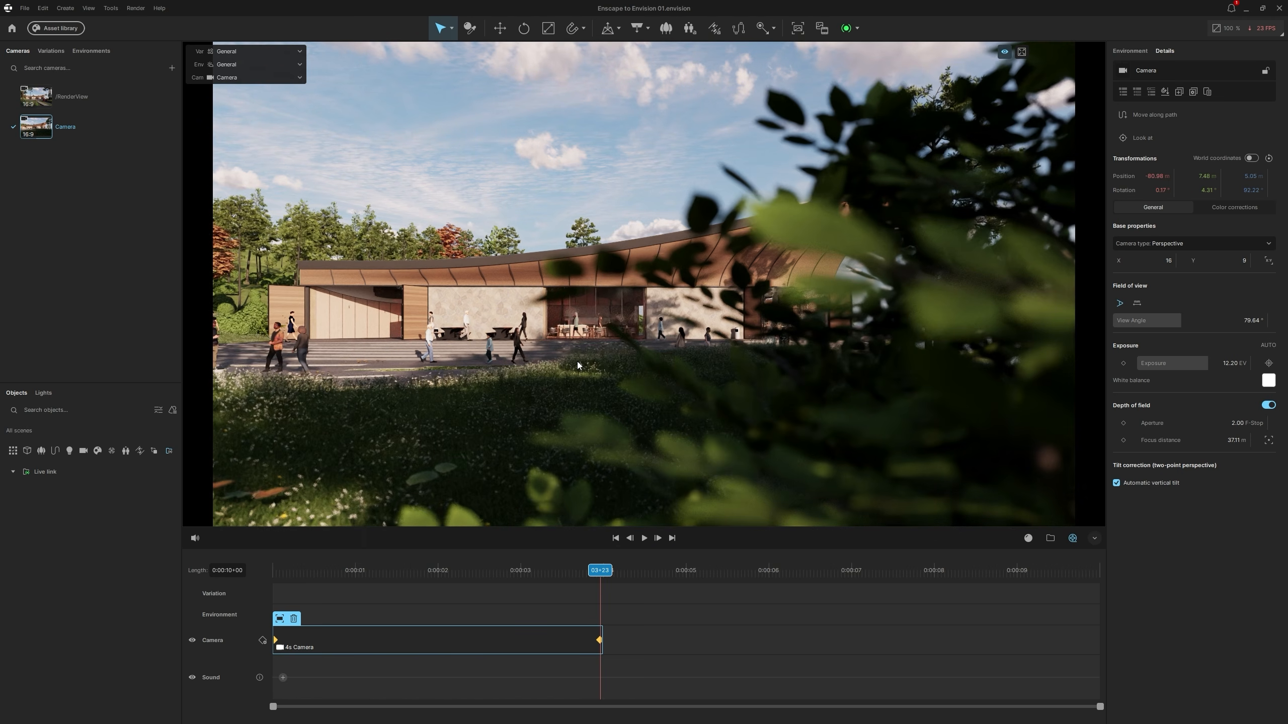
{"action": "mouse_move", "coordinate": [584, 371]}
{"action": "middle_mouse_down"}
{"action": "mouse_move", "coordinate": [602, 372]}
{"action": "mouse_move", "coordinate": [505, 364]}
{"action": "mouse_move", "coordinate": [578, 361]}
{"action": "middle_mouse_up"}
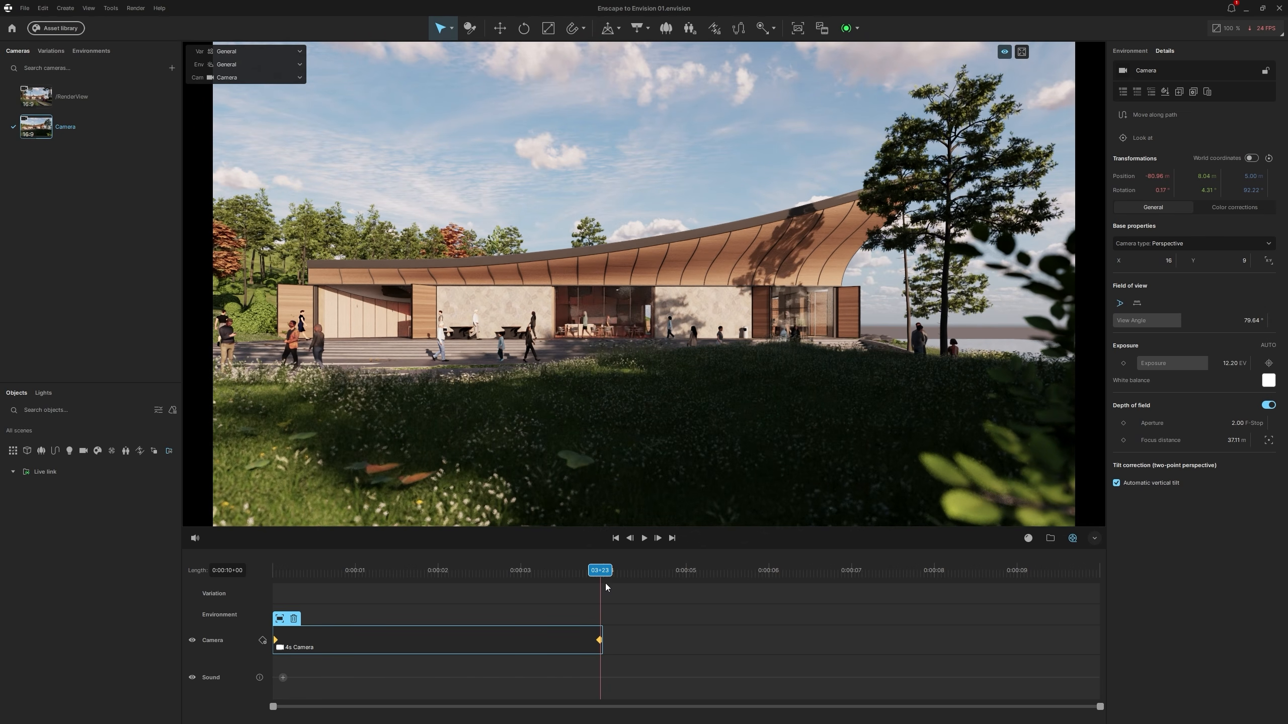
Step: Scrub near the end of the first camera clip and try the Slow start movement on its start keyframe
{"action": "mouse_move", "coordinate": [608, 572]}
{"action": "left_mouse_down"}
{"action": "mouse_move", "coordinate": [285, 570]}
{"action": "mouse_move", "coordinate": [598, 591]}
{"action": "left_mouse_up"}
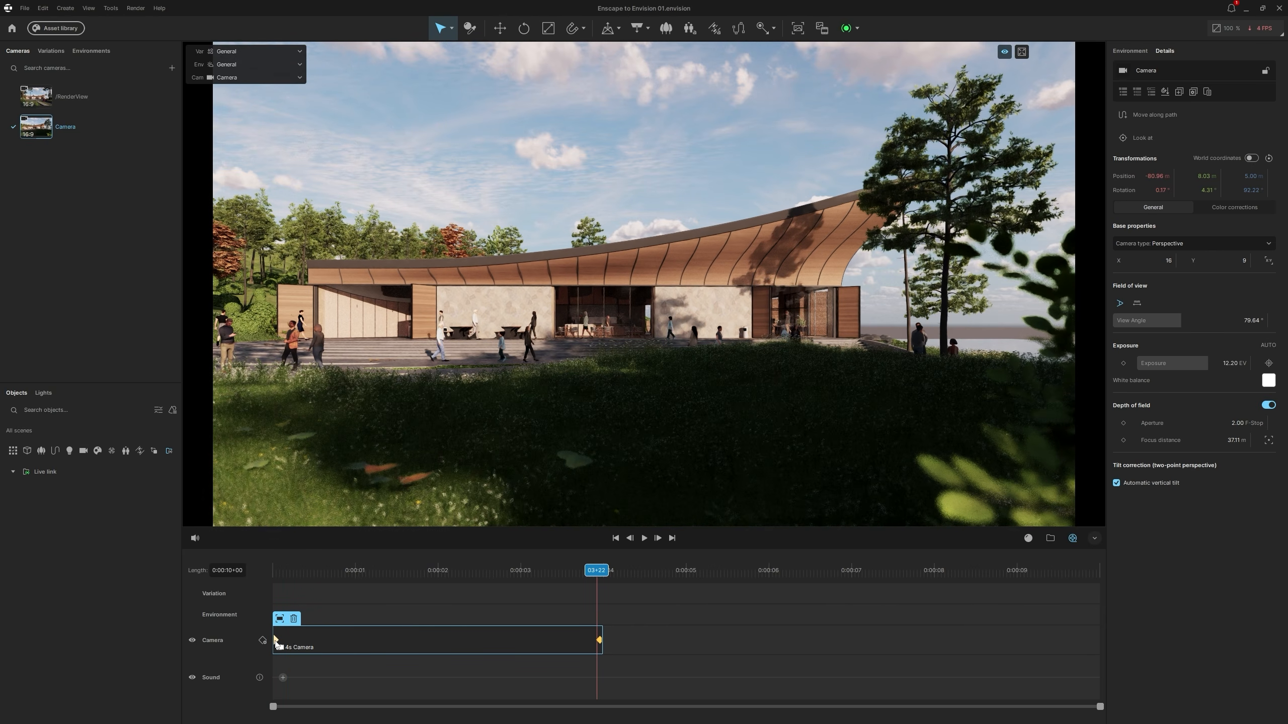
{"action": "right_click", "coordinate": [276, 642]}
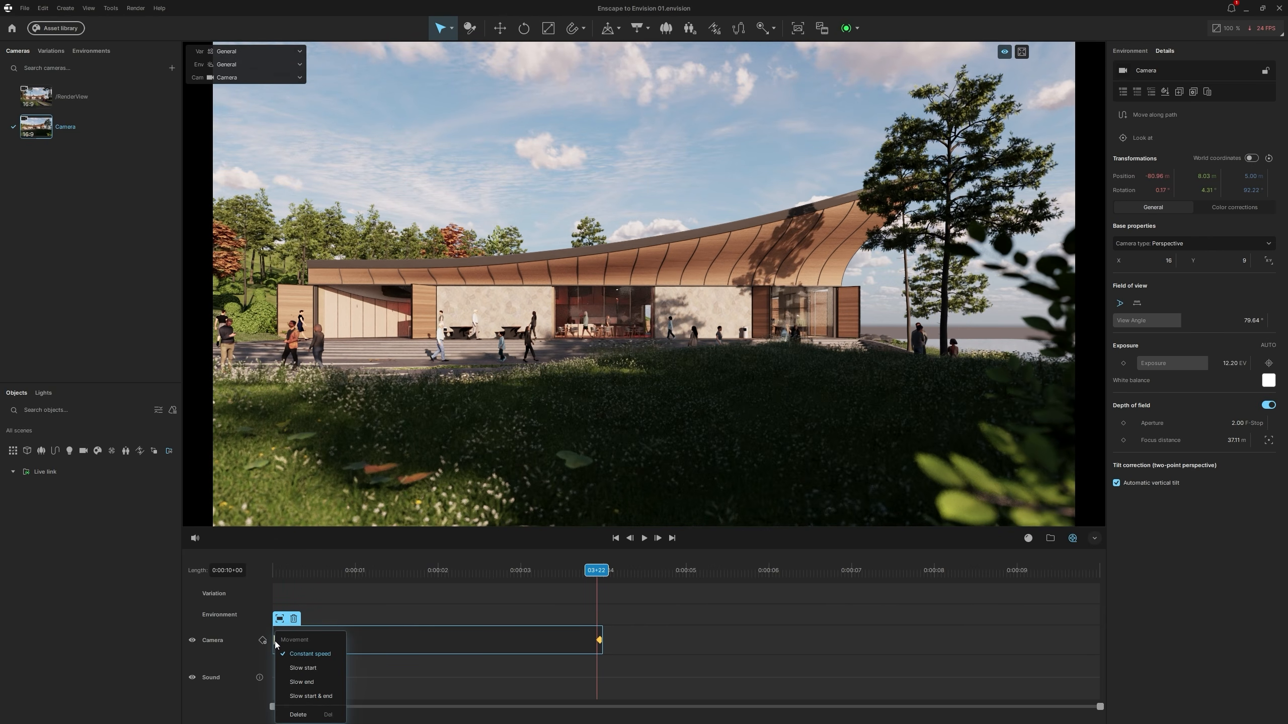
{"action": "left_click", "coordinate": [293, 668]}
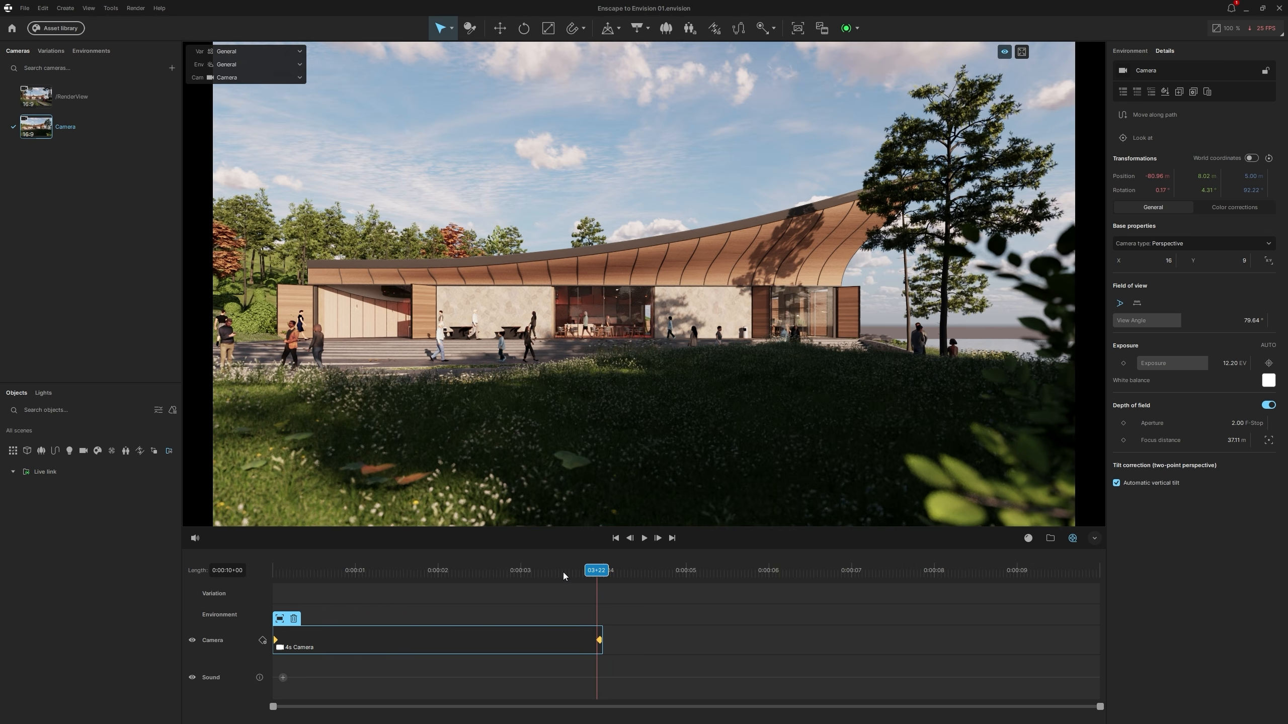
Step: Preview the first clip's camera move from its start by playing the animation
{"action": "left_click", "coordinate": [282, 576]}
{"action": "left_click_drag", "start_coordinate": [280, 580], "coordinate": [276, 580]}
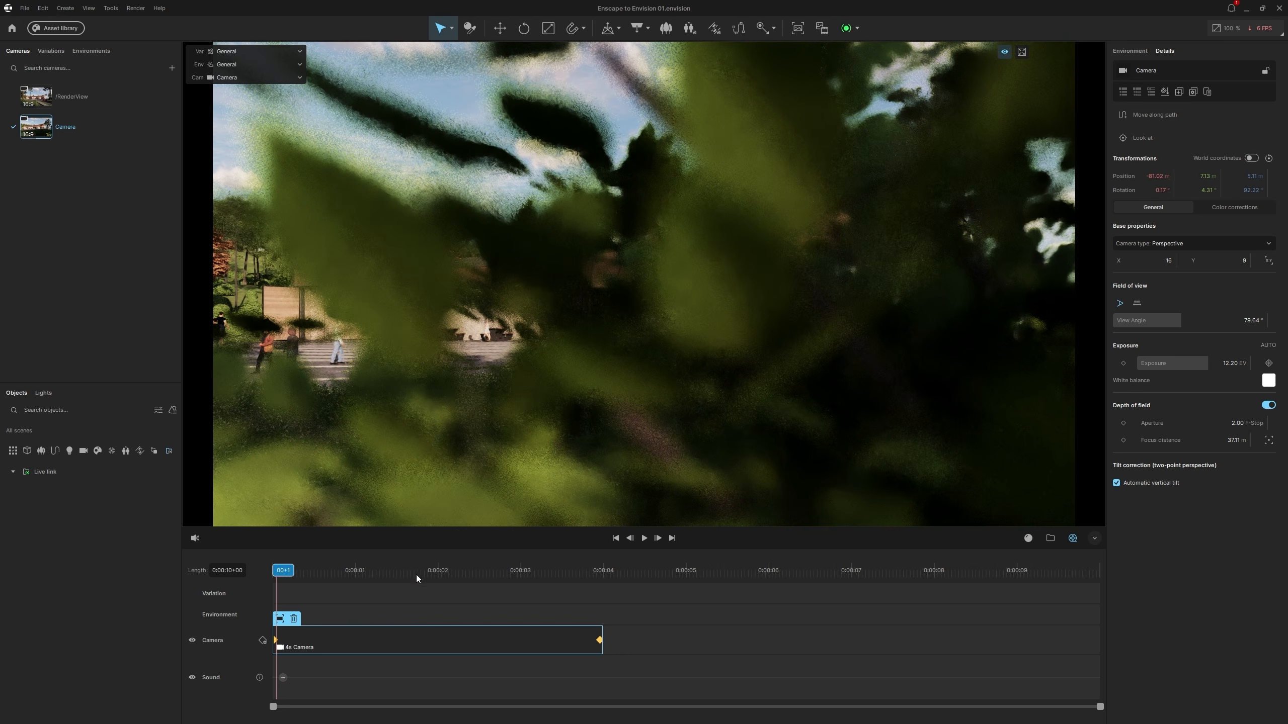
{"action": "left_click", "coordinate": [644, 538]}
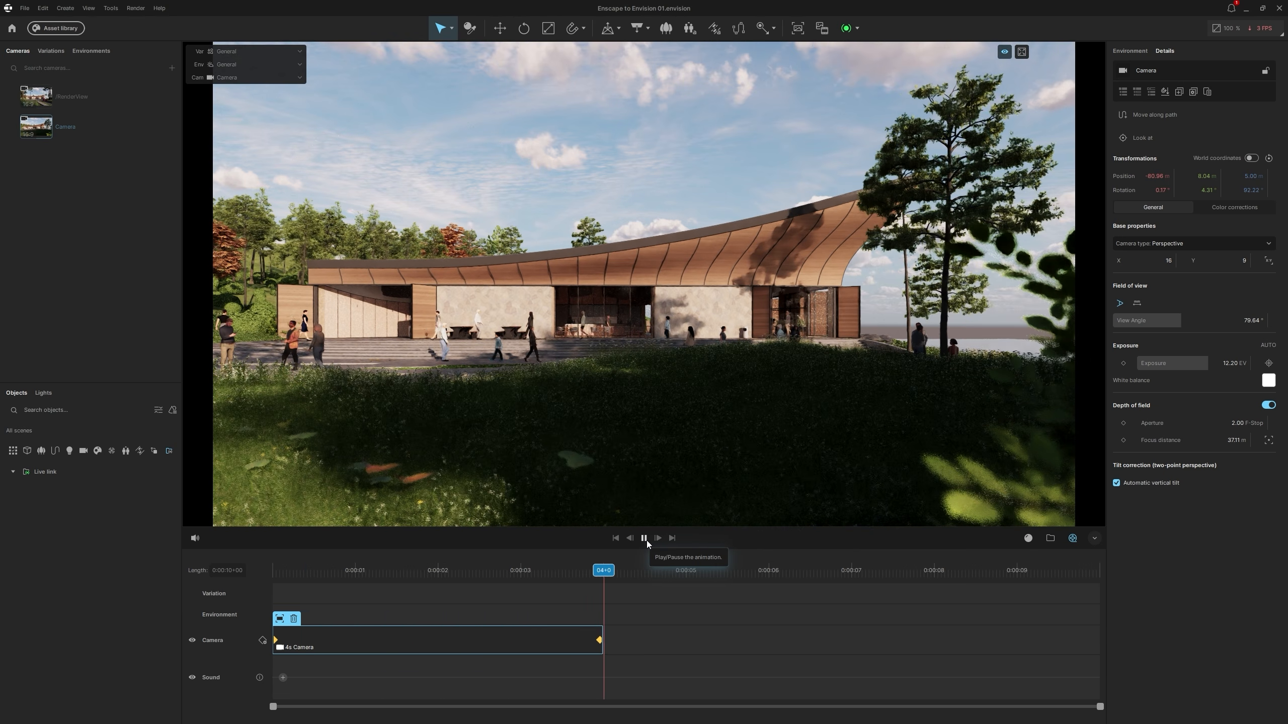
{"action": "left_click", "coordinate": [646, 541]}
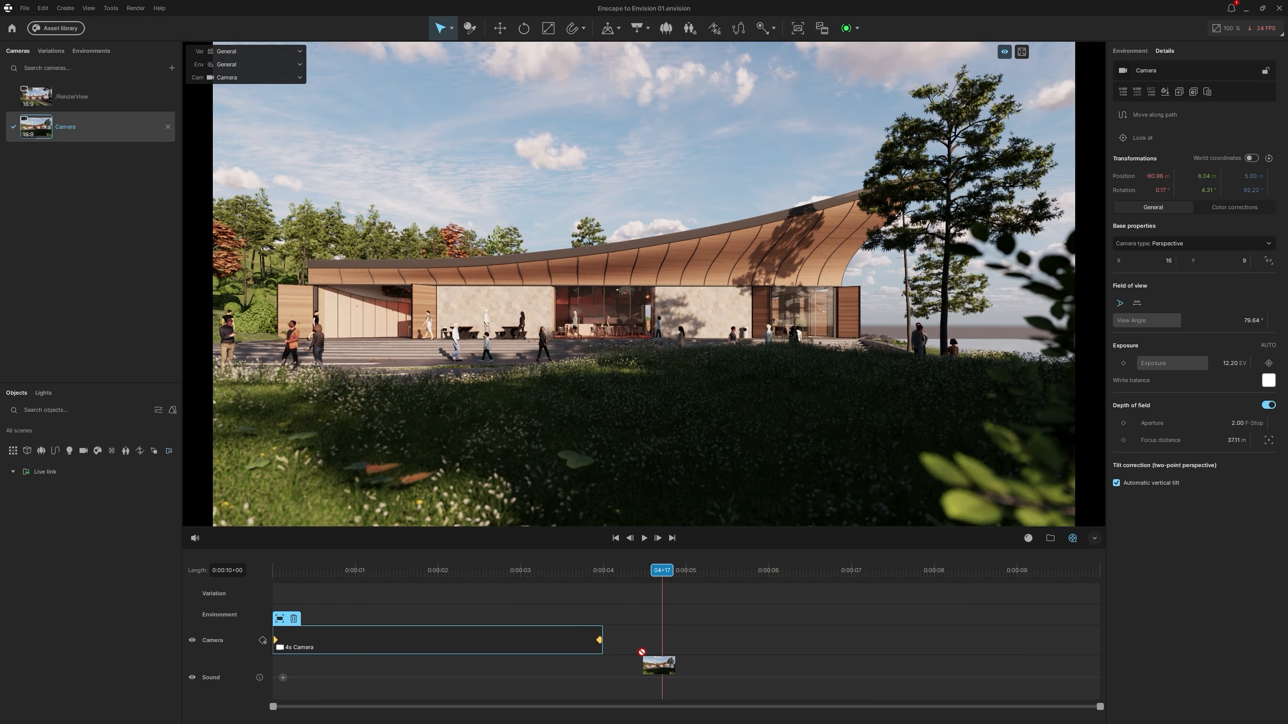
Step: Add the Camera as a second 4-second clip directly after the first and delete the new clip's start and end keyframes
{"action": "left_click_drag", "start_coordinate": [642, 652], "coordinate": [621, 642]}
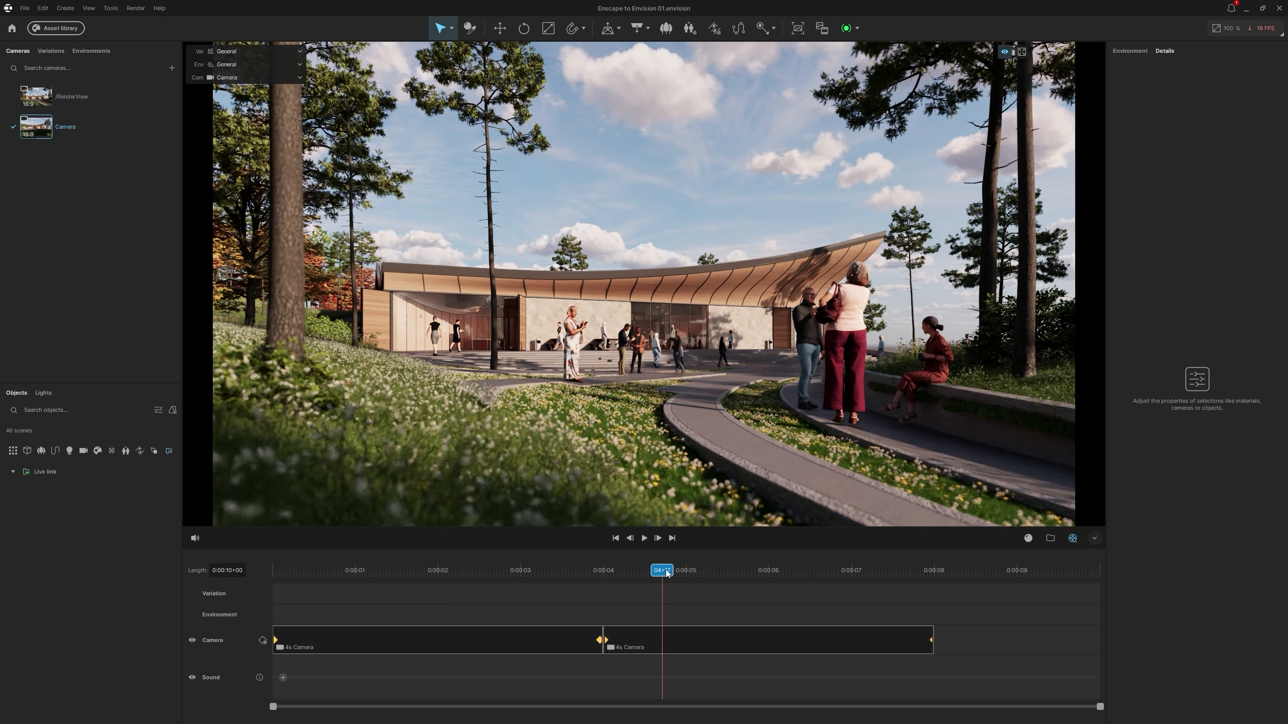
{"action": "left_click", "coordinate": [619, 579]}
{"action": "left_click", "coordinate": [607, 641]}
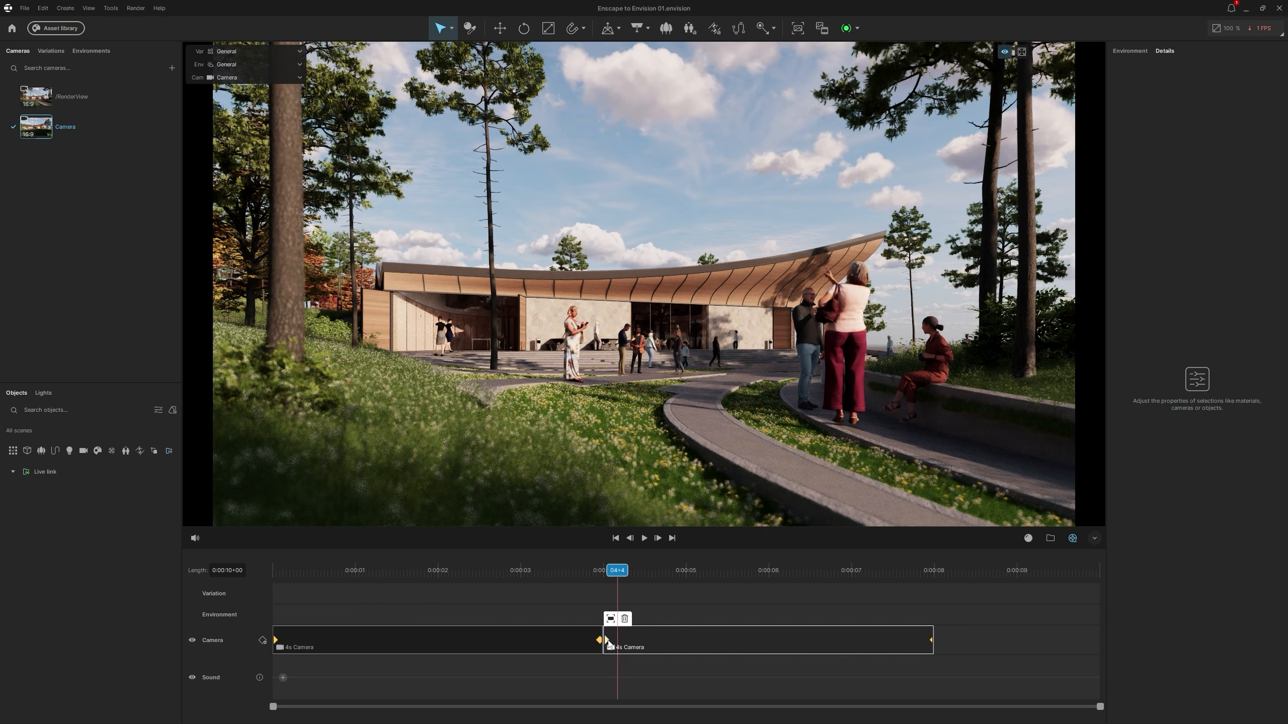
{"action": "right_click", "coordinate": [608, 641]}
{"action": "left_click", "coordinate": [637, 715]}
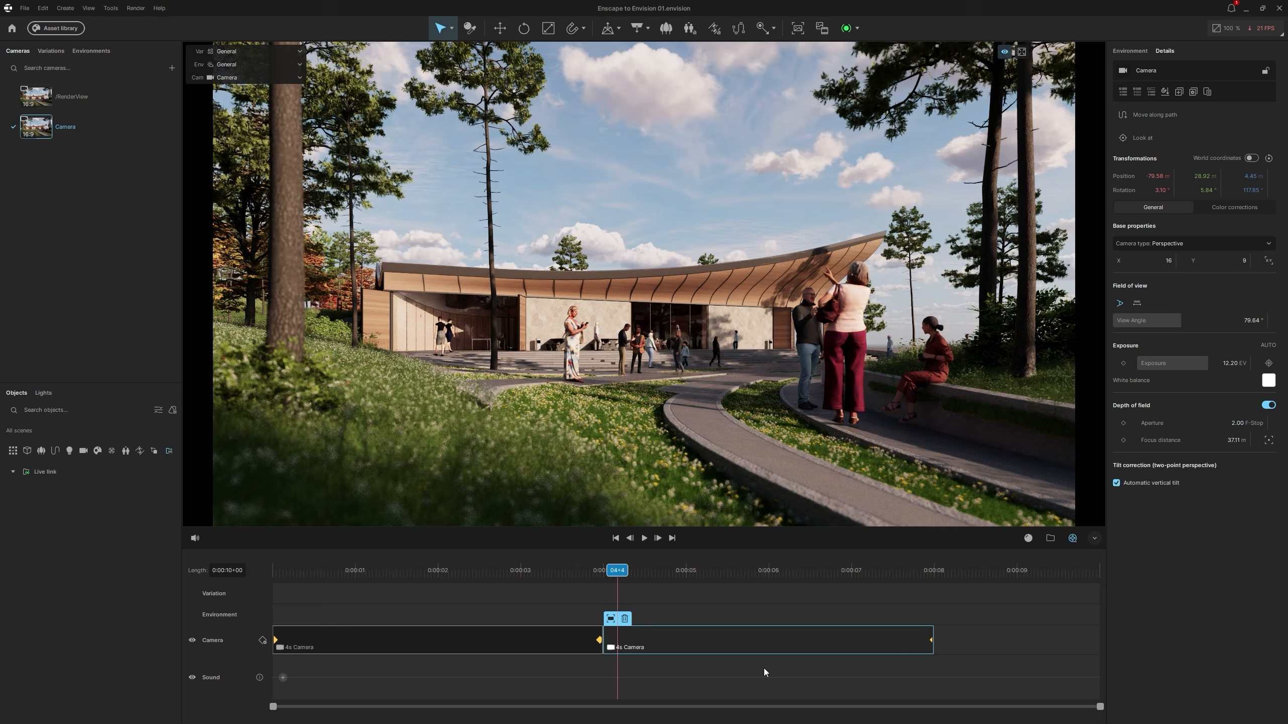
{"action": "right_click", "coordinate": [931, 641]}
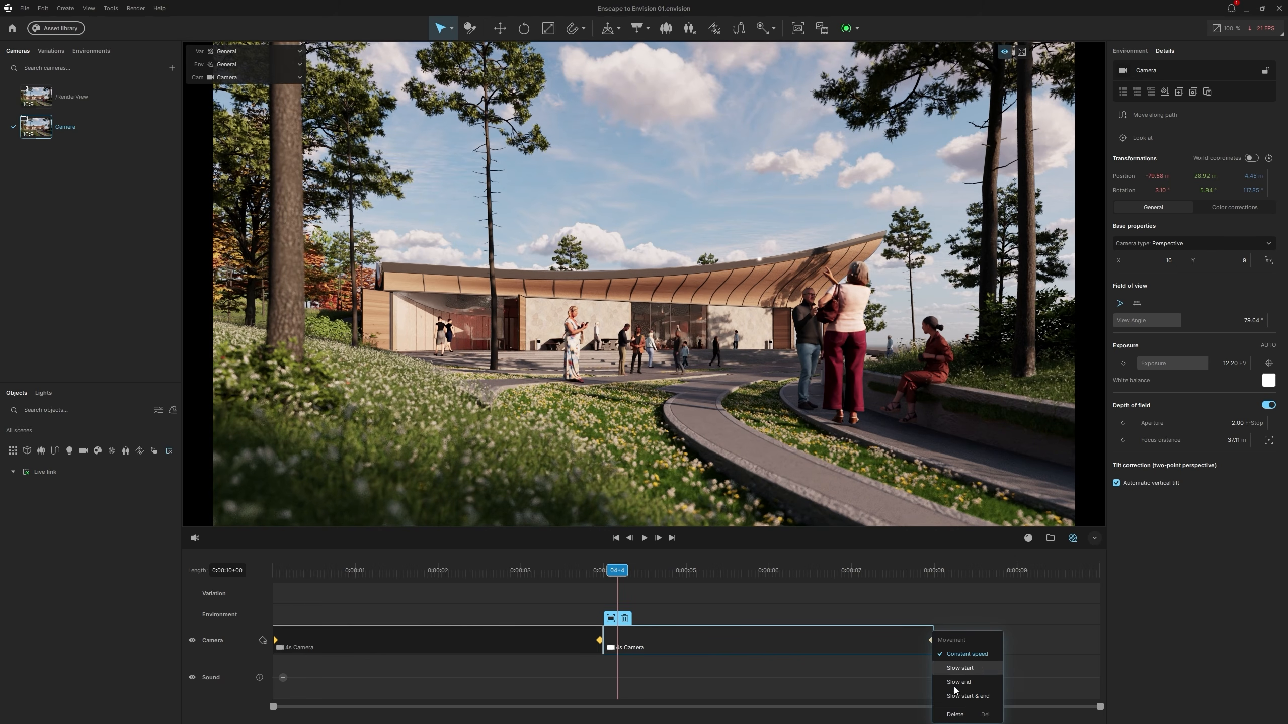
{"action": "left_click", "coordinate": [955, 715]}
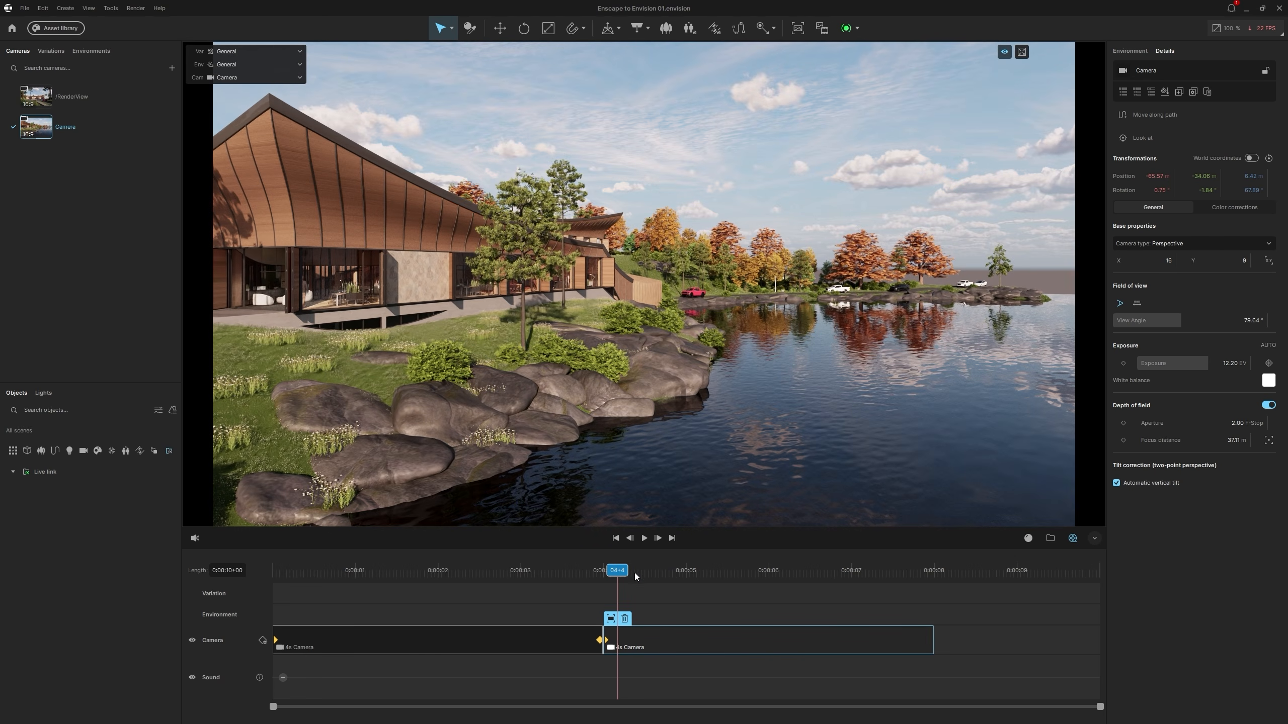
Step: Move the camera forward along the lakeshore at the second clip's end and set its start keyframe to Slow start & end
{"action": "left_click_drag", "start_coordinate": [635, 578], "coordinate": [933, 595]}
{"action": "scroll", "coordinate": [710, 276], "scroll_direction": "up", "scroll_amount": 5}
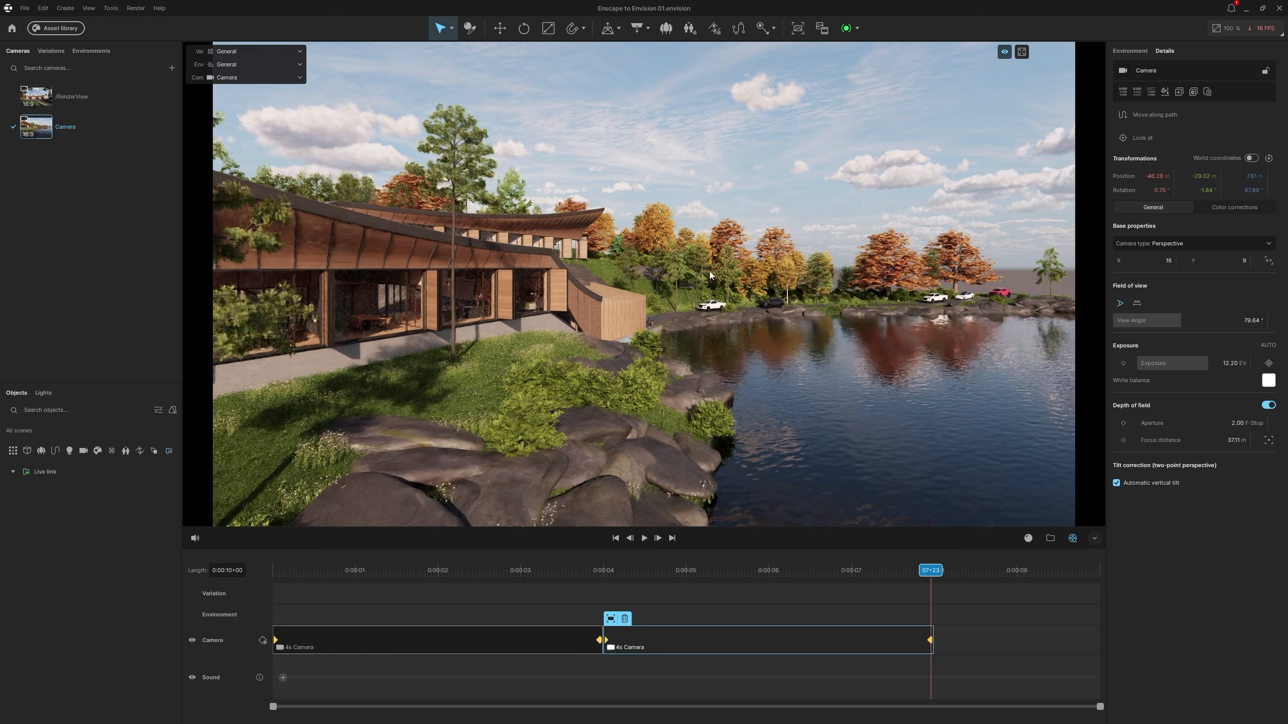
{"action": "scroll", "coordinate": [710, 276], "scroll_direction": "up", "scroll_amount": 5}
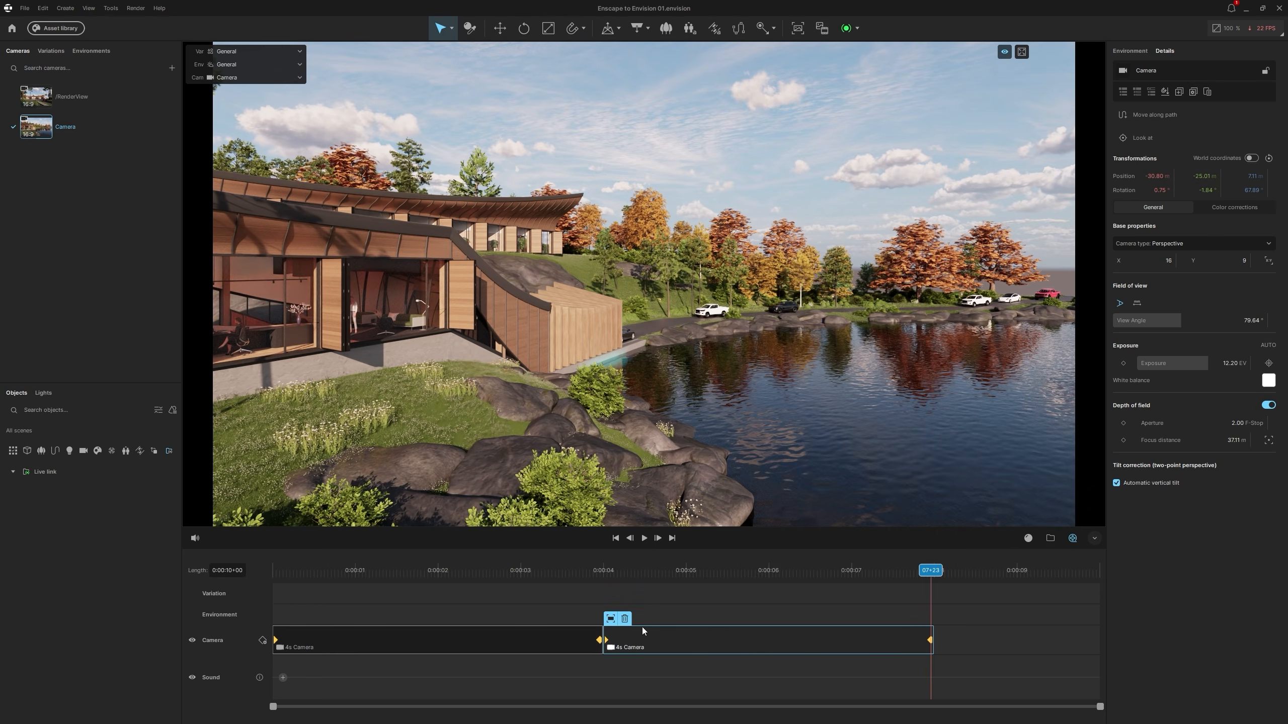
{"action": "left_click", "coordinate": [607, 641]}
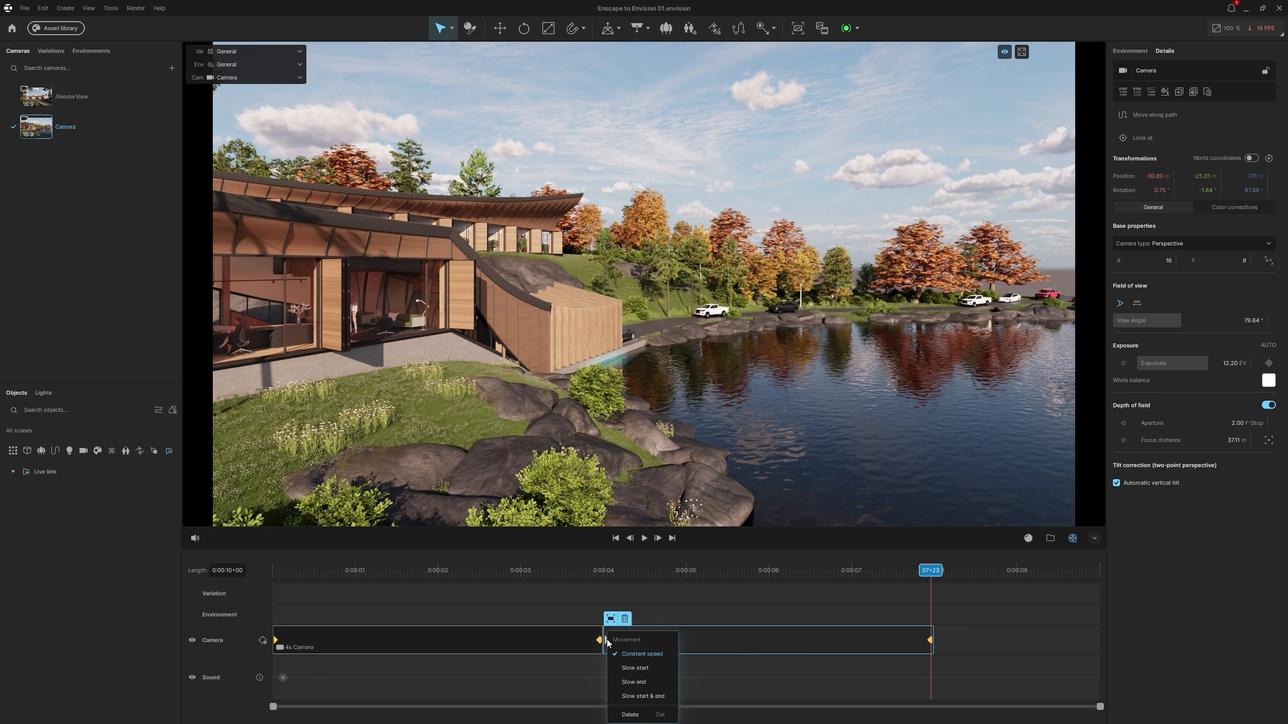
{"action": "left_click", "coordinate": [631, 698]}
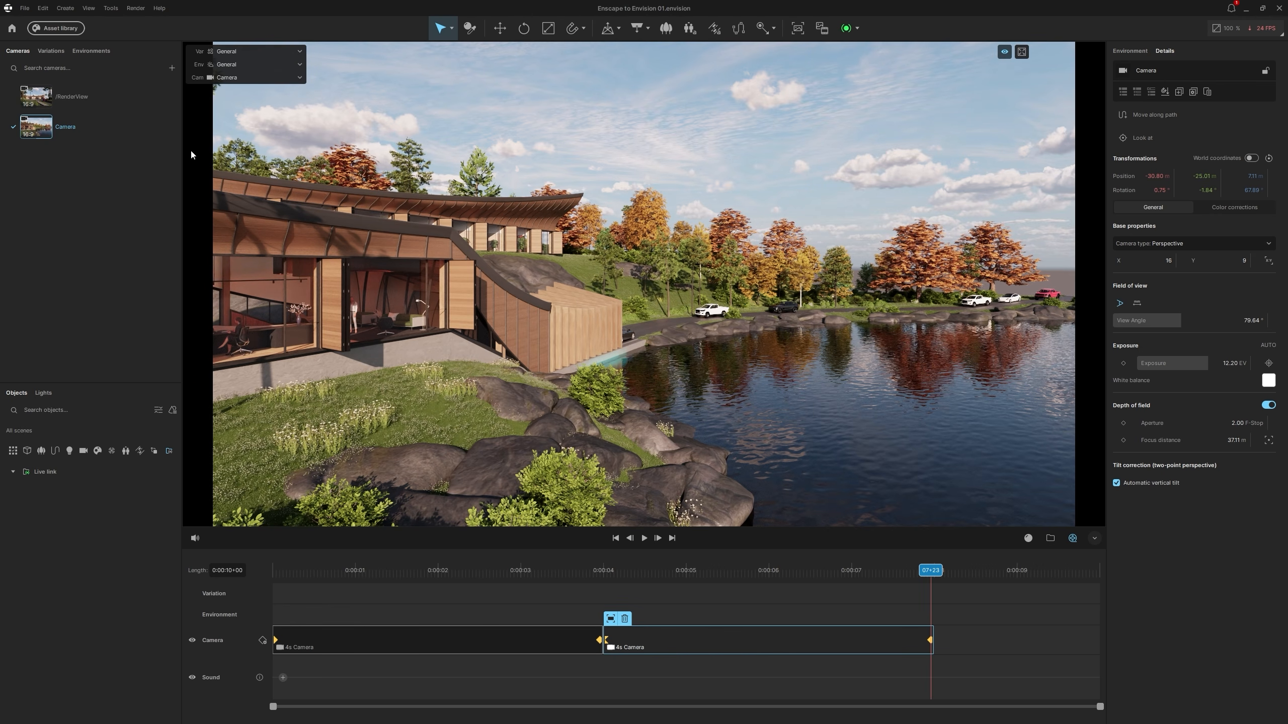
Step: Add the Camera as a third clip on the track, and move the second clip's end keyframe and edge earlier
{"action": "left_click_drag", "start_coordinate": [974, 647], "coordinate": [958, 650]}
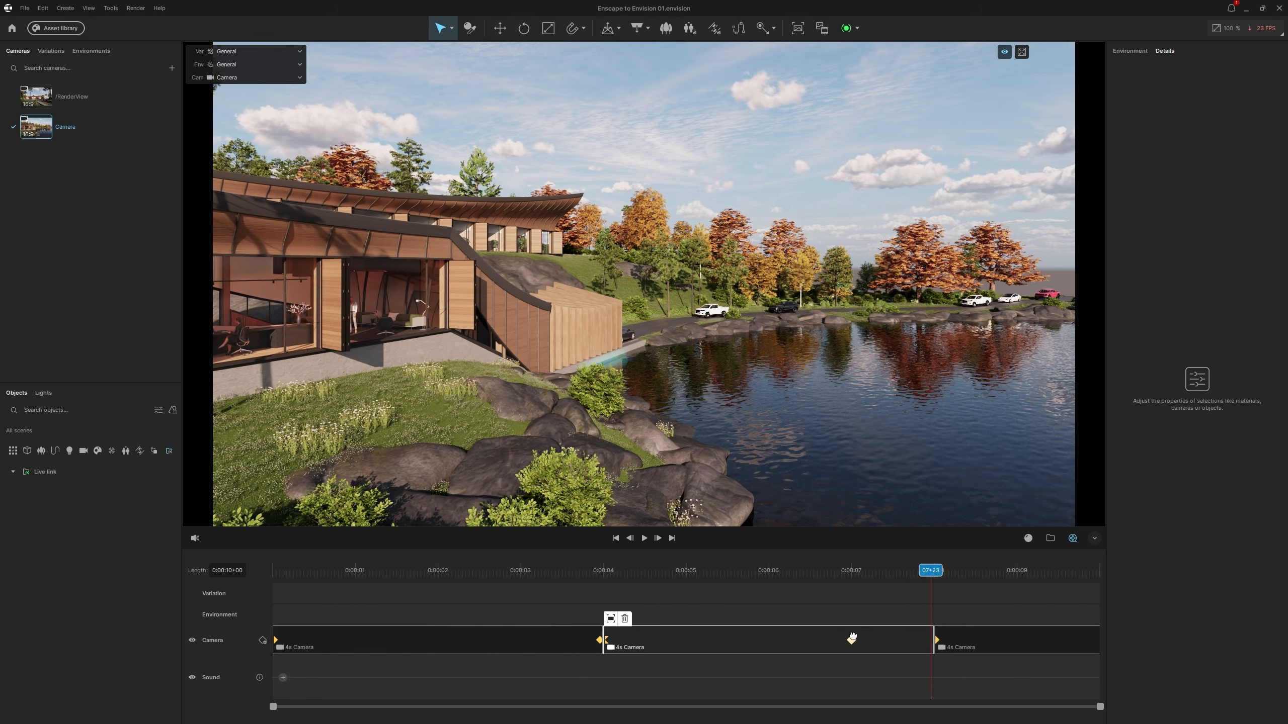
{"action": "left_click", "coordinate": [802, 571]}
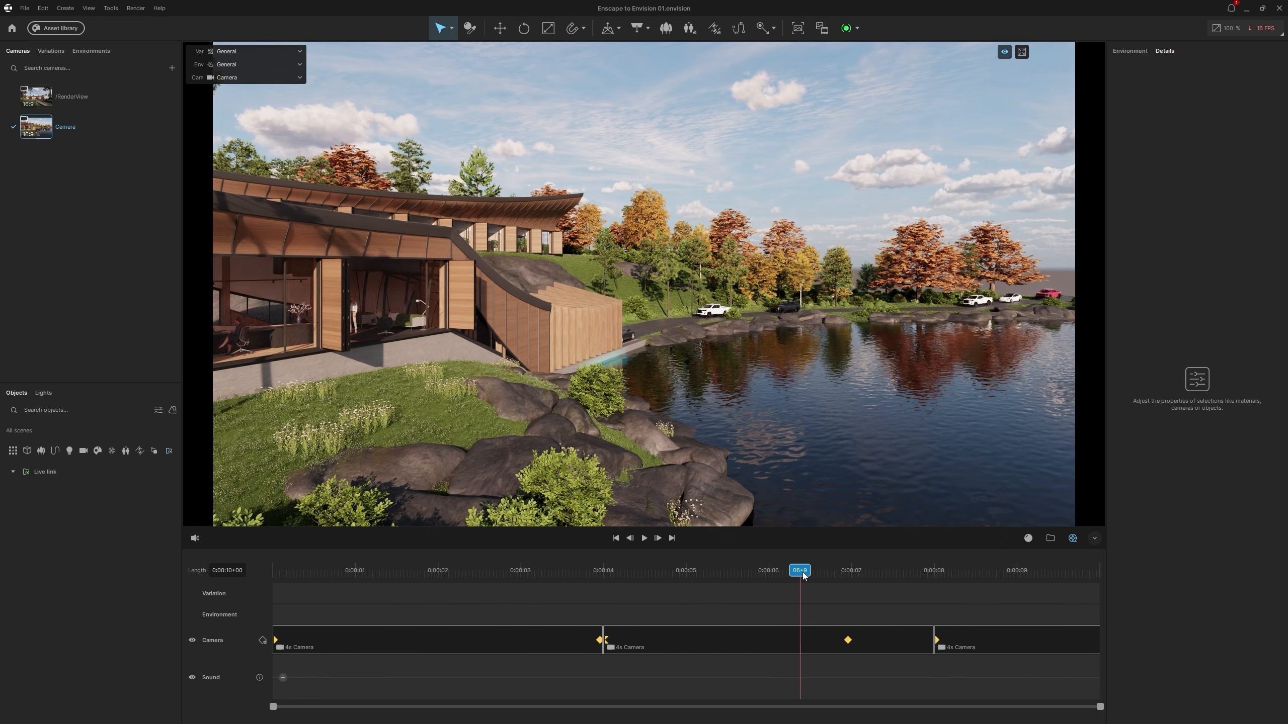
{"action": "left_click_drag", "start_coordinate": [933, 633], "coordinate": [890, 632]}
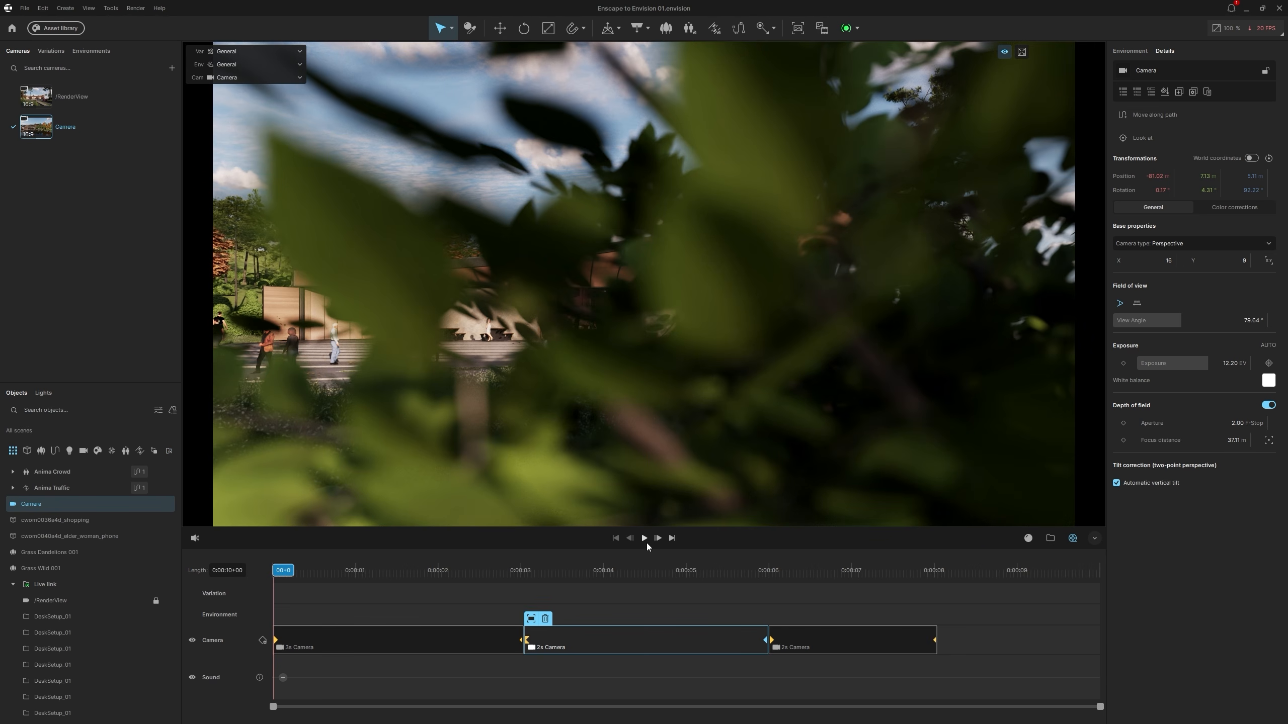
Step: Preview the whole three-clip camera sequence by playing the animation from the start
{"action": "left_click", "coordinate": [648, 541]}
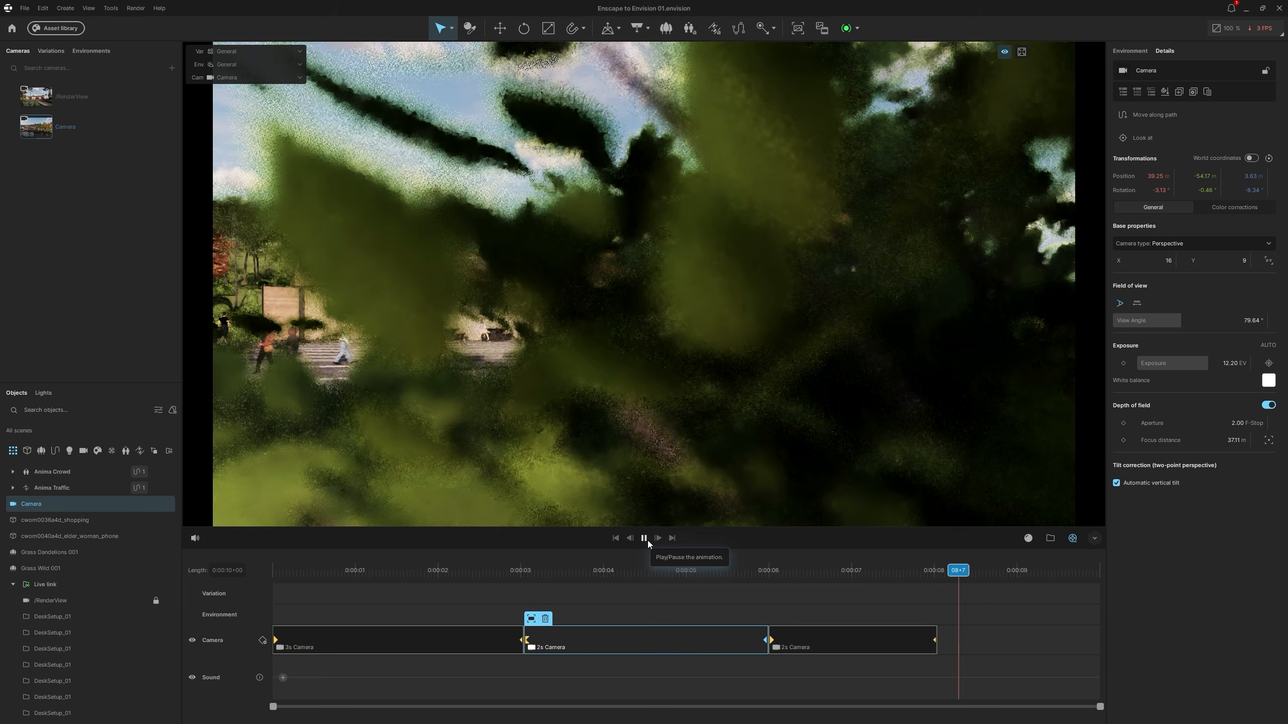
{"action": "left_click", "coordinate": [648, 541]}
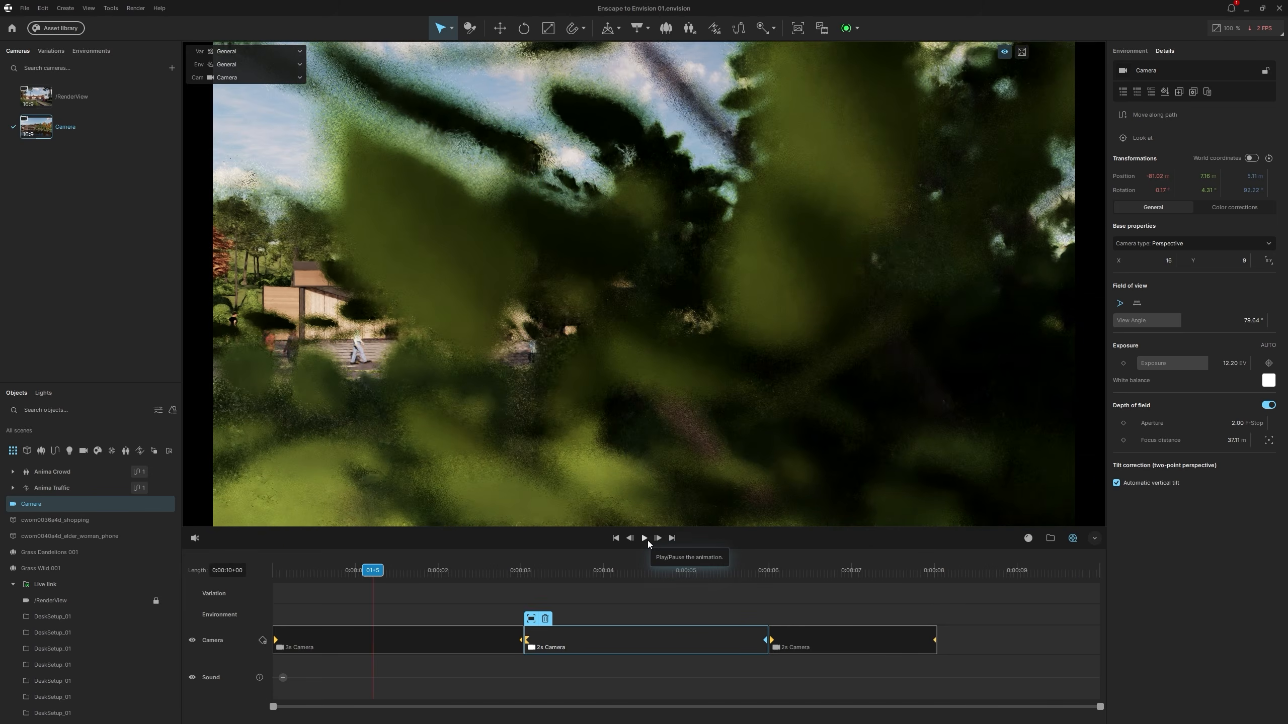